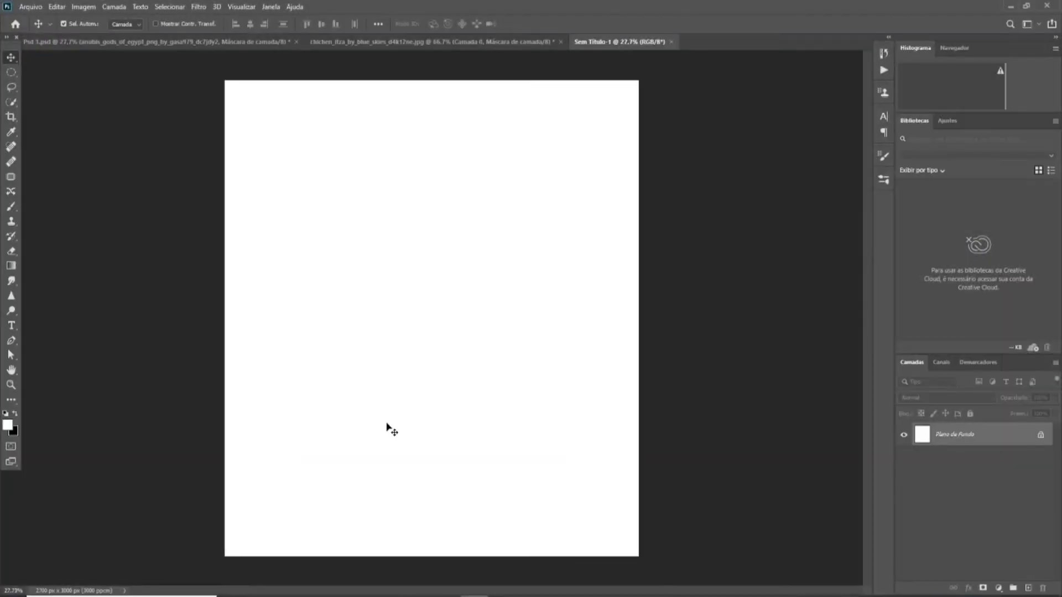
# - Place the volcano desert photo, rasterize it, and delete its selected blue sky
pyautogui.press('Return')
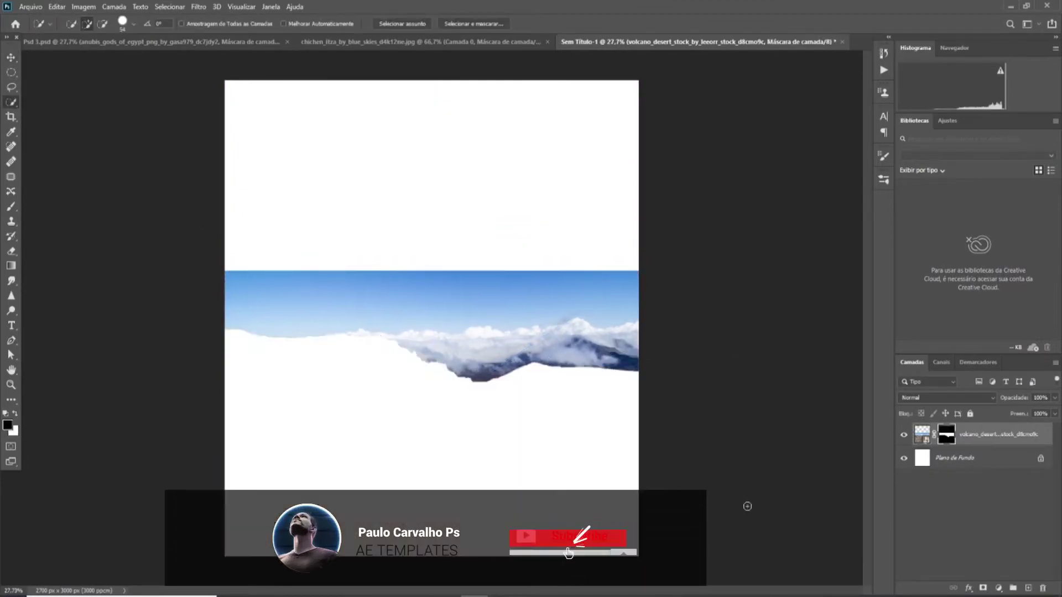
pyautogui.click(11, 57)
pyautogui.press('Delete')
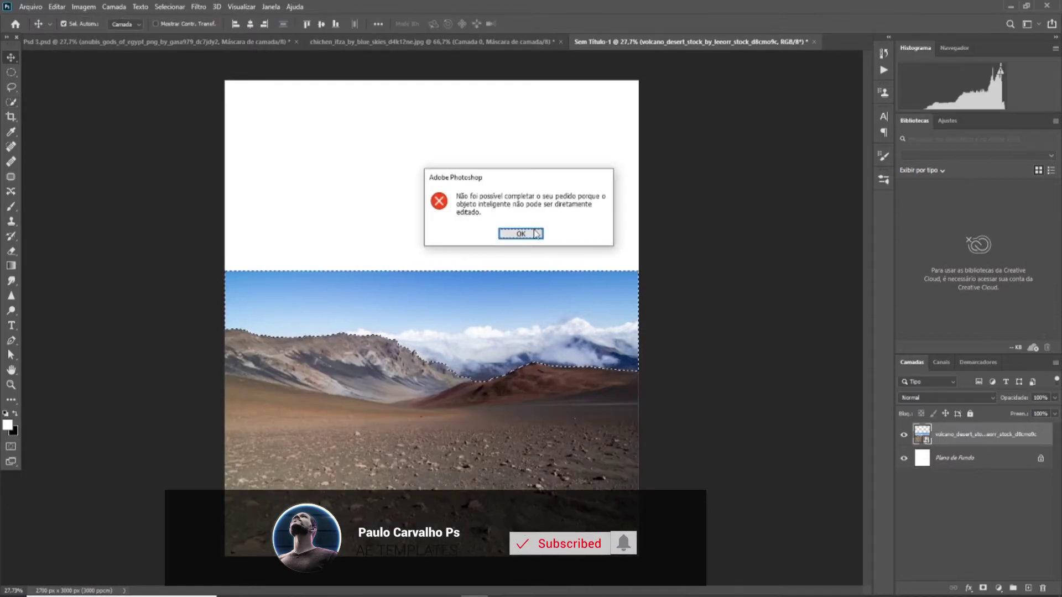
pyautogui.press('Return')
pyautogui.rightClick(953, 434)
pyautogui.click(829, 278)
pyautogui.press('Delete')
pyautogui.hotkey('ctrl', 'd')
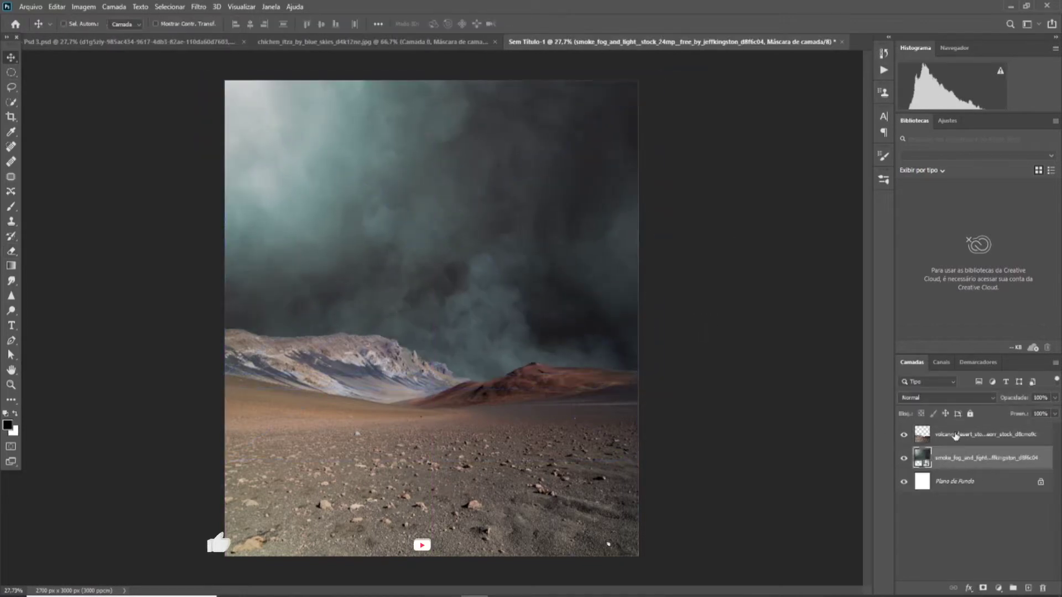
# - Mask the volcano layer and paint its ridge with a soft black brush to fade into the smoke
pyautogui.click(955, 436)
pyautogui.click(983, 588)
pyautogui.press('b')
pyautogui.scroll(3, 330, 329)
pyautogui.rightClick(332, 324)
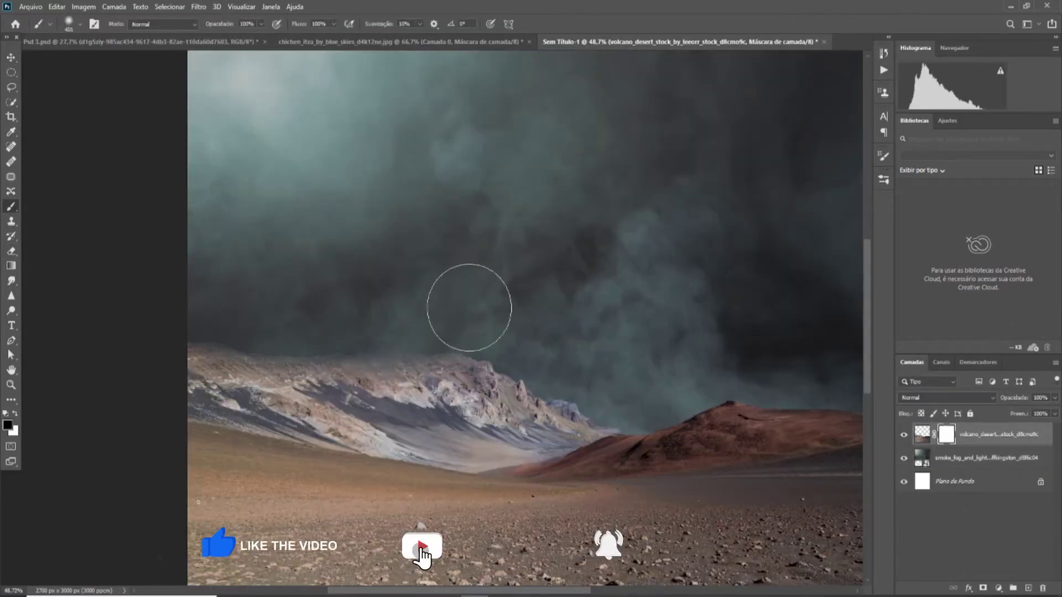
pyautogui.keyDown('alt'); pyautogui.rightClick(488, 308); pyautogui.keyUp('alt')
pyautogui.moveTo(212, 298); pyautogui.dragTo(635, 367)
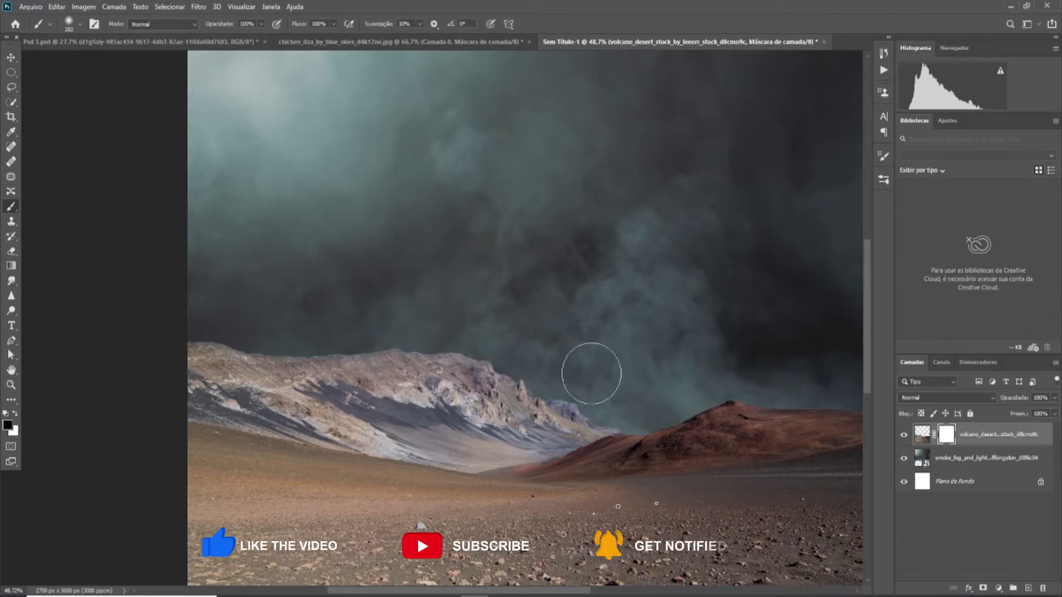
pyautogui.scroll(-4, 430, 325)
pyautogui.scroll(1, 559, 344)
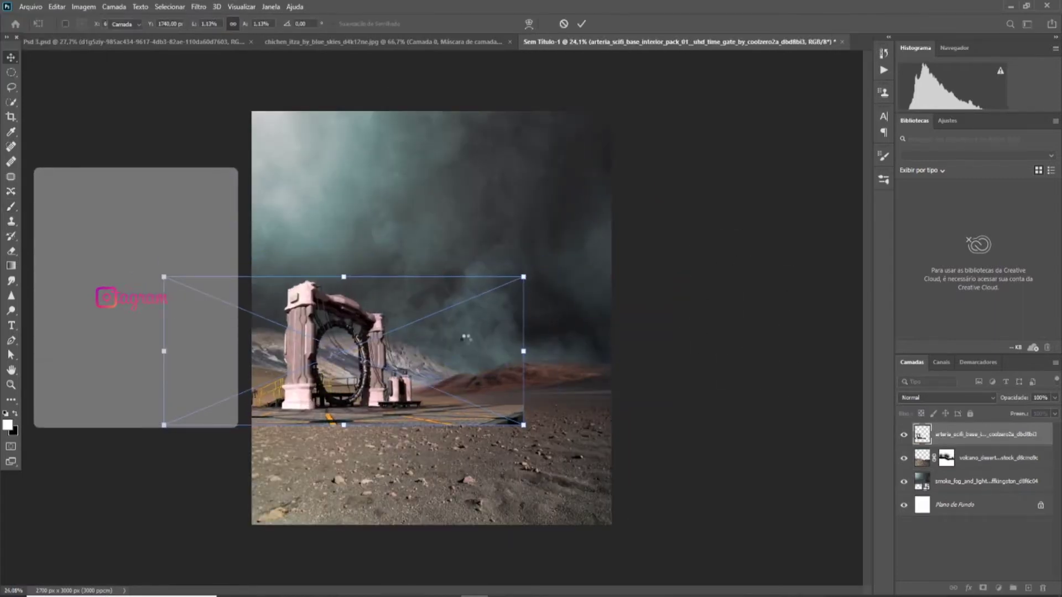
# - Shrink the sci-fi gate, move it left, and paint on its layer mask
pyautogui.moveTo(466, 336)
pyautogui.mouseDown()
pyautogui.moveTo(395, 345)
pyautogui.moveTo(472, 359)
pyautogui.mouseUp()
pyautogui.press('Return')
pyautogui.scroll(3, 353, 420)
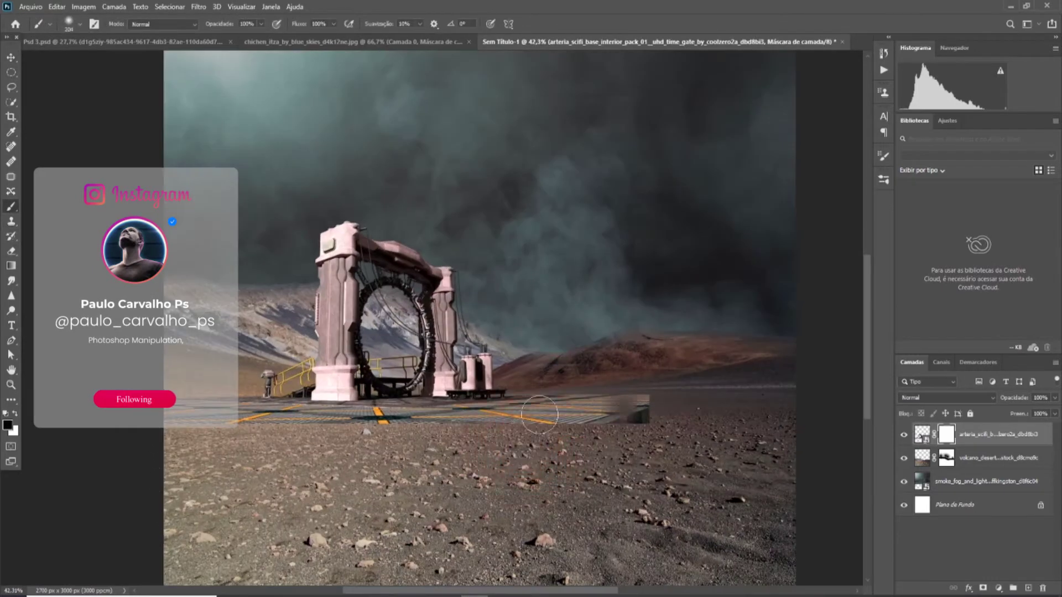
pyautogui.press('b')
pyautogui.scroll(-5, 401, 409)
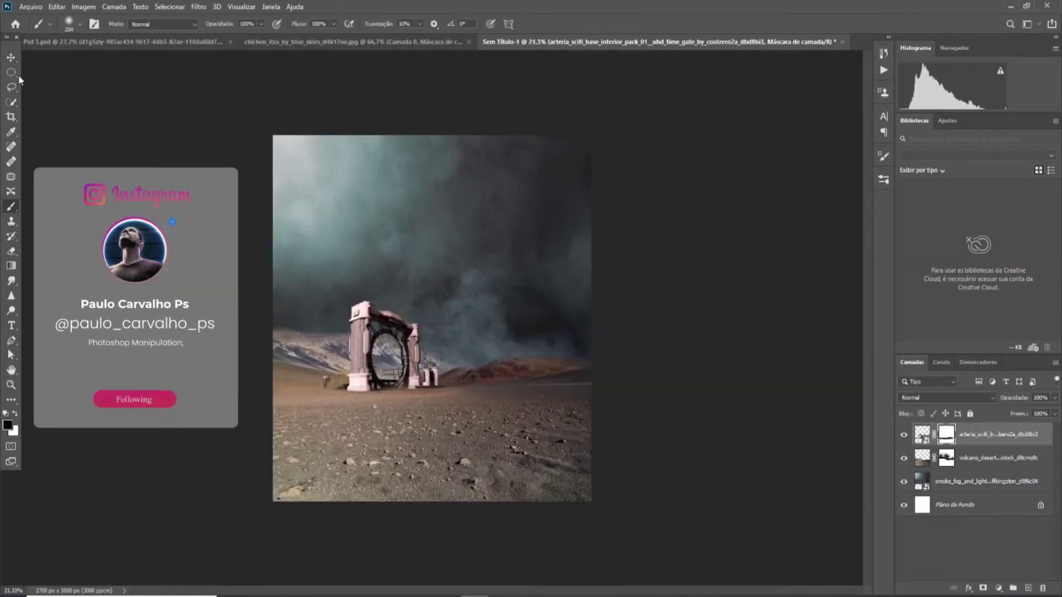
# - Scale and position the Anubis figure inside the gate ring
pyautogui.press('v')
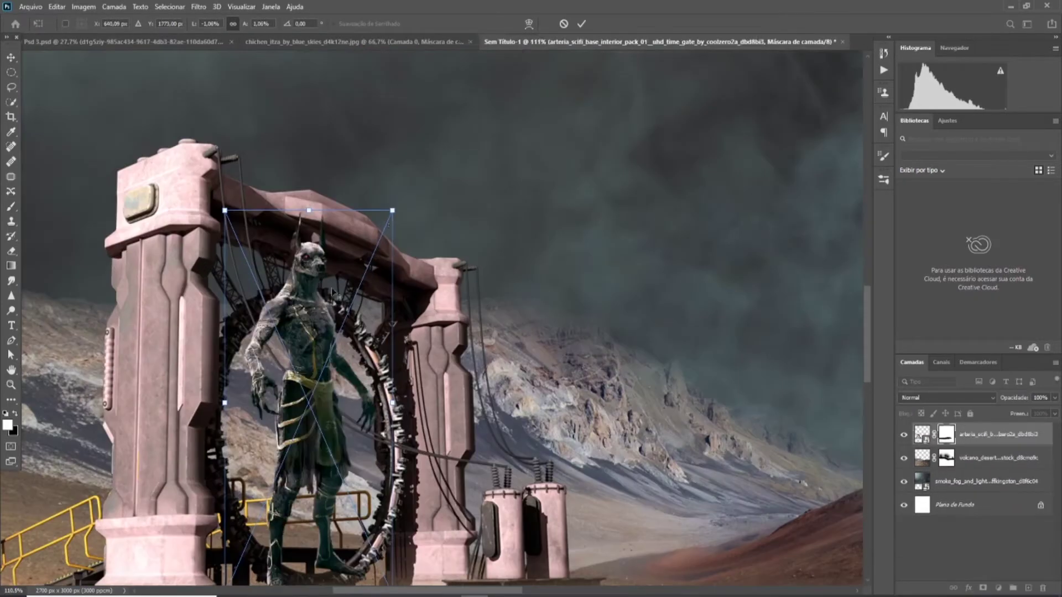
pyautogui.moveTo(318, 380); pyautogui.dragTo(321, 387)
pyautogui.scroll(-5, 321, 388)
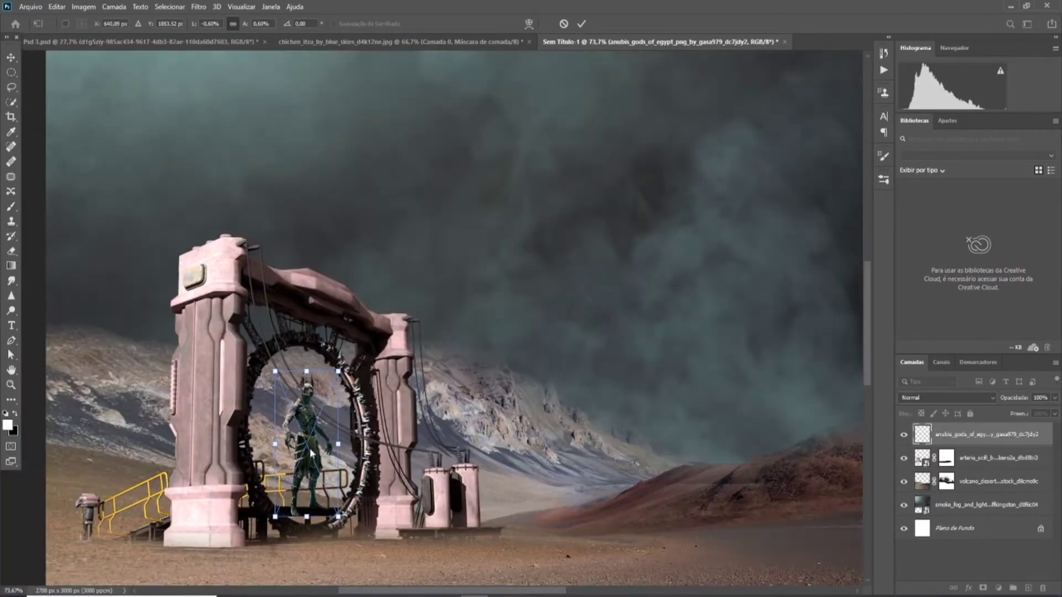
pyautogui.moveTo(310, 448); pyautogui.dragTo(308, 448)
pyautogui.scroll(6, 325, 477)
pyautogui.press('Return')
pyautogui.scroll(3, 326, 477)
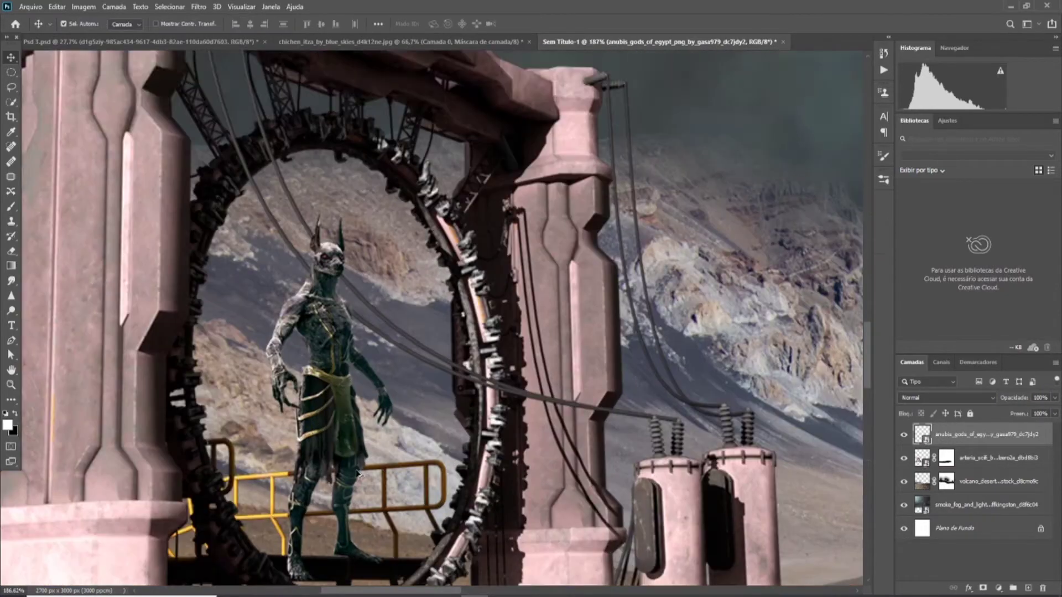
# - Add a layer mask to Anubis and brush away his feet
pyautogui.click(982, 588)
pyautogui.press('b')
pyautogui.scroll(5, 302, 522)
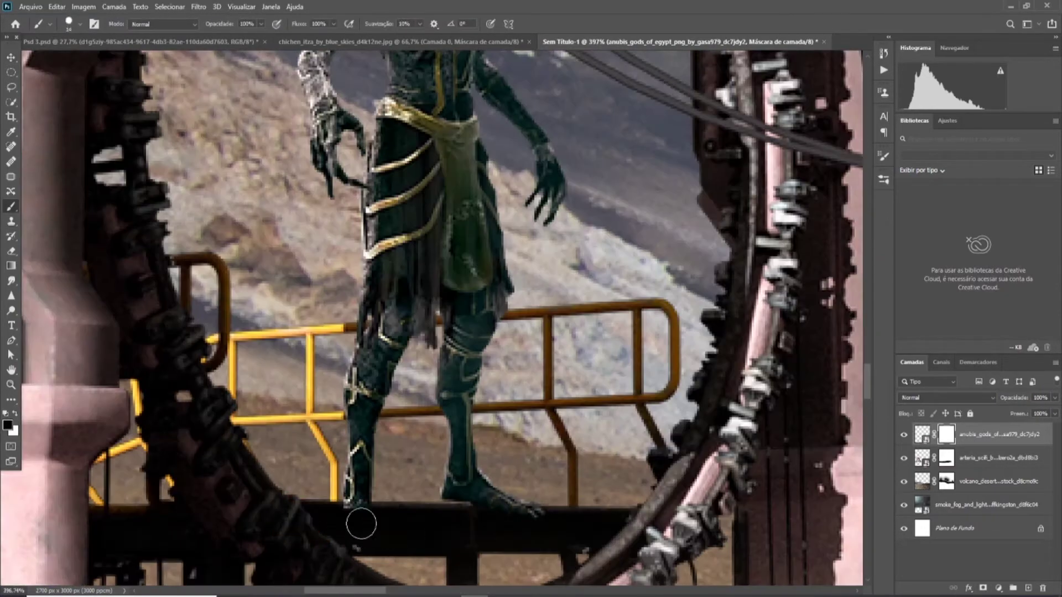
pyautogui.scroll(-6, 509, 527)
pyautogui.scroll(-3, 509, 528)
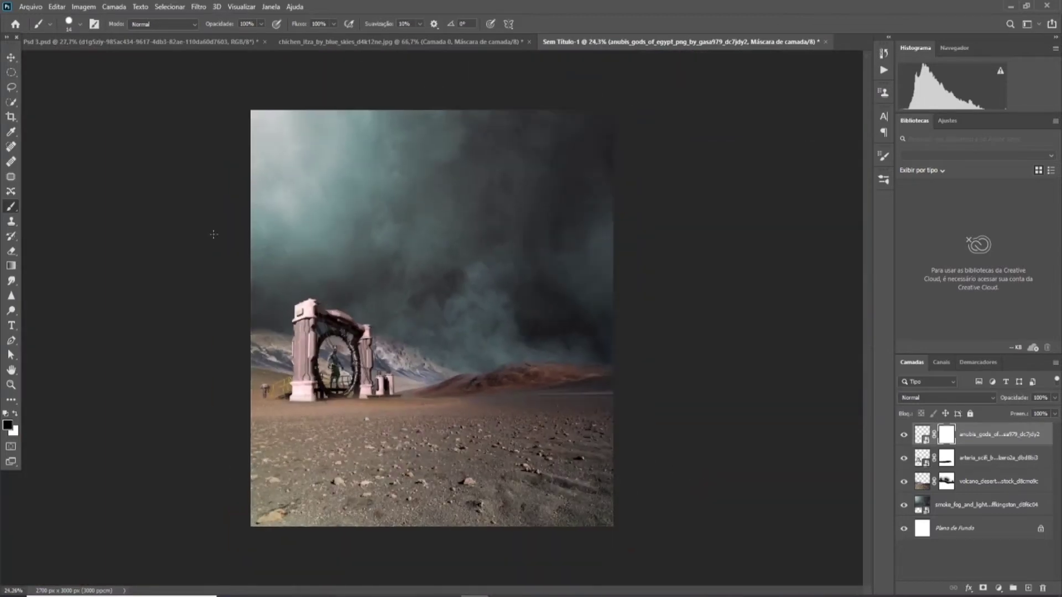
pyautogui.press('v')
pyautogui.click(996, 482)
pyautogui.click(967, 513)
# - Place the cloud smoke and soften it with a Gaussian Blur
pyautogui.moveTo(290, 225); pyautogui.dragTo(507, 424)
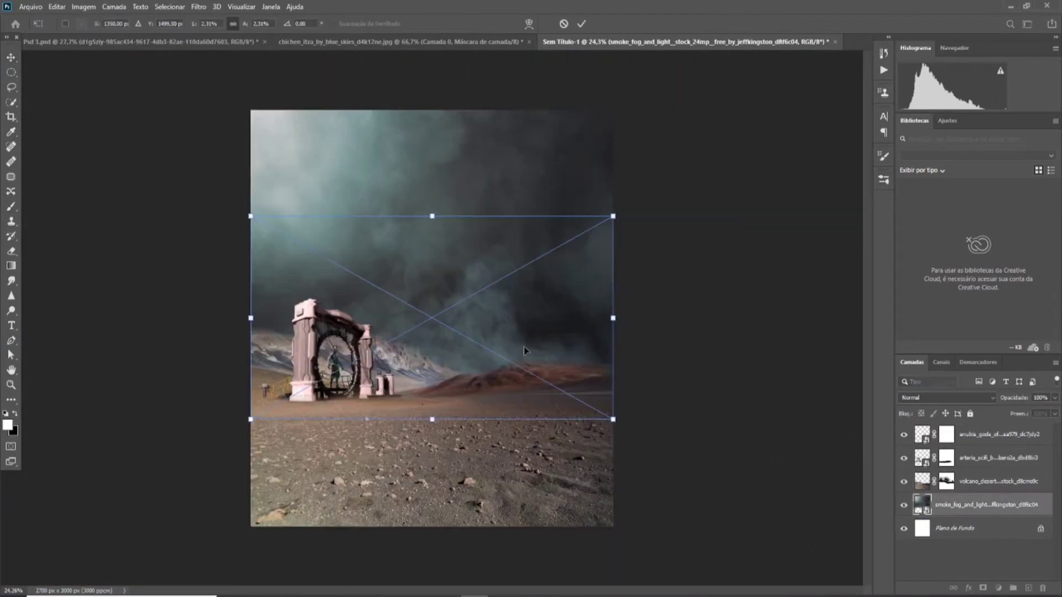
pyautogui.rightClick(990, 505)
pyautogui.click(198, 6)
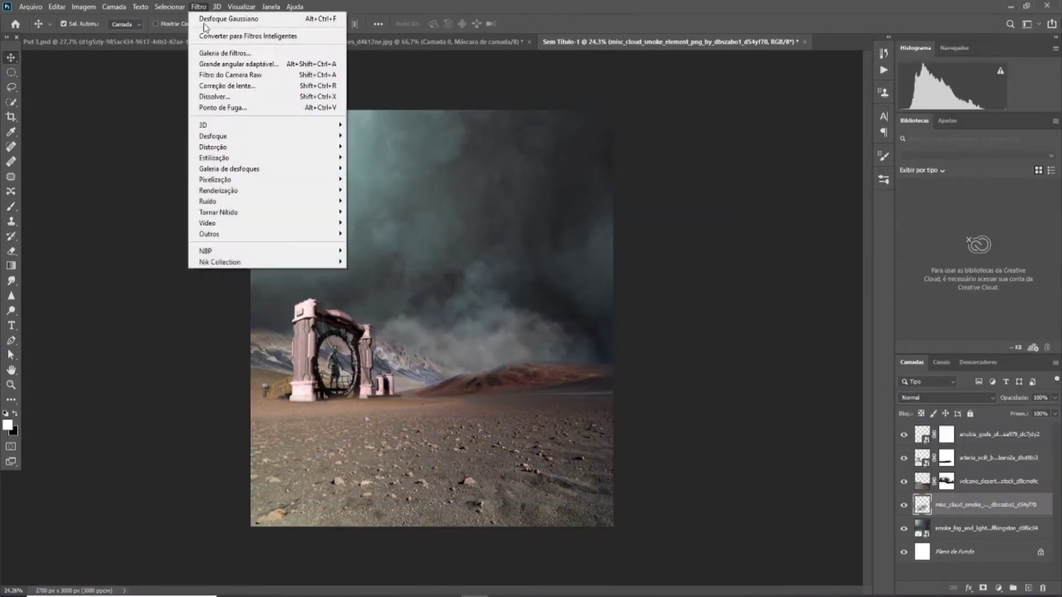
pyautogui.click(387, 158)
pyautogui.click(1011, 199)
pyautogui.moveTo(453, 351); pyautogui.dragTo(465, 354)
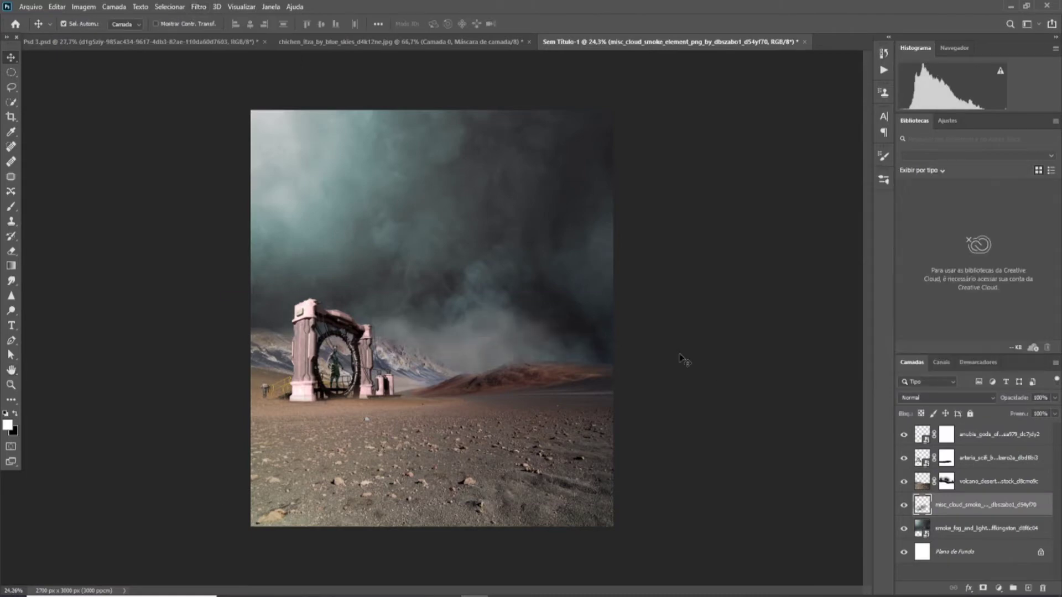
# - Place the wormhole image in Divide blend mode and scale it to fill the gate ring
pyautogui.moveTo(684, 360)
pyautogui.mouseDown()
pyautogui.moveTo(438, 360)
pyautogui.moveTo(592, 128)
pyautogui.moveTo(390, 377)
pyautogui.mouseUp()
pyautogui.click(946, 397)
pyautogui.click(940, 534)
pyautogui.moveTo(348, 442); pyautogui.dragTo(349, 350)
pyautogui.scroll(3, 315, 365)
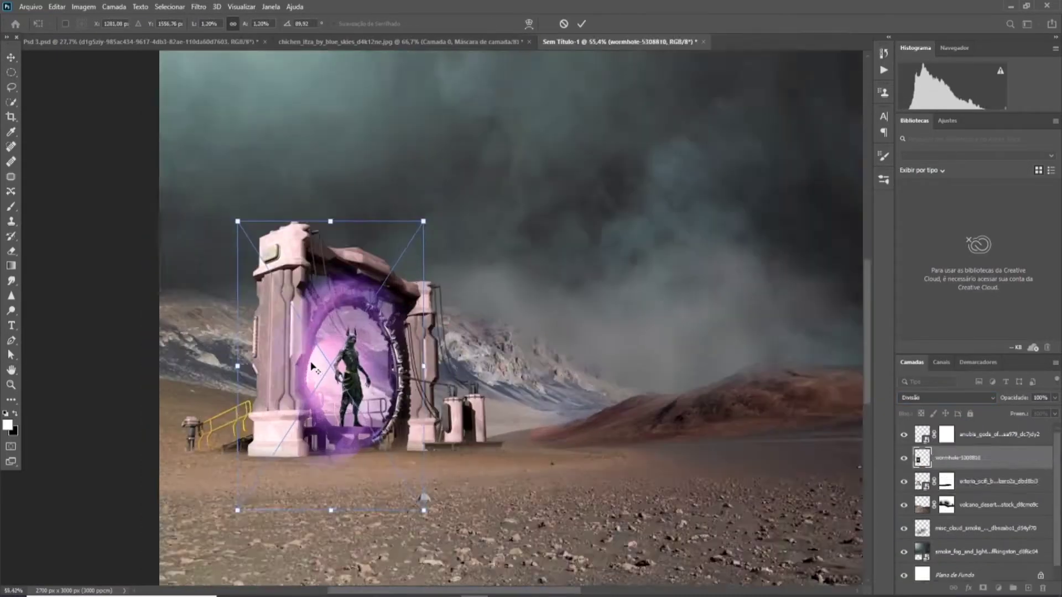
pyautogui.scroll(2, 312, 367)
pyautogui.moveTo(463, 182)
pyautogui.mouseDown()
pyautogui.moveTo(472, 204)
pyautogui.moveTo(449, 239)
pyautogui.mouseUp()
pyautogui.moveTo(409, 273); pyautogui.dragTo(412, 294)
pyautogui.moveTo(263, 373); pyautogui.dragTo(257, 373)
pyautogui.moveTo(448, 371); pyautogui.dragTo(460, 370)
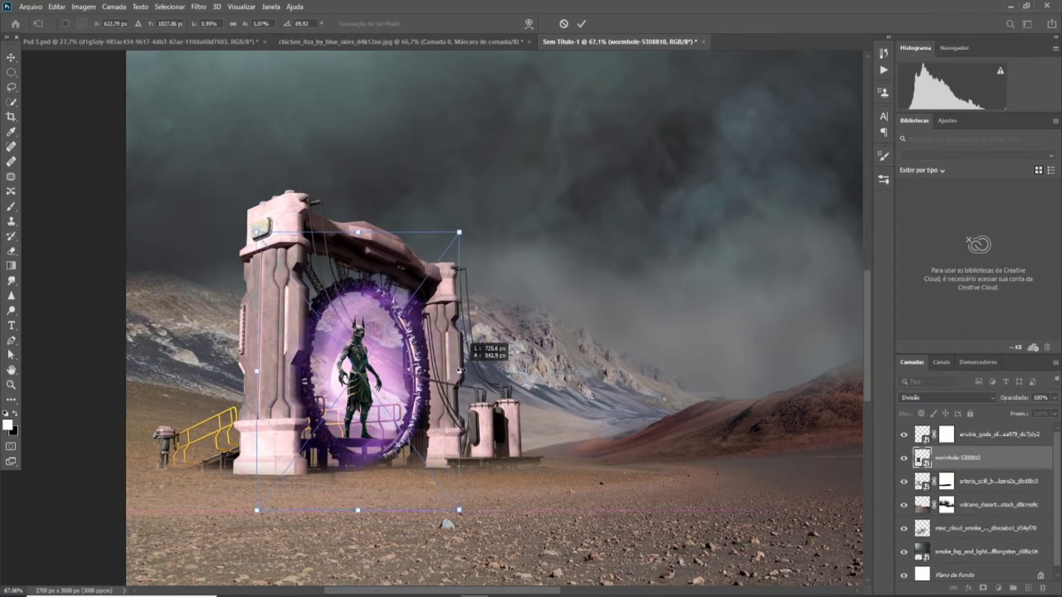
pyautogui.click(954, 399)
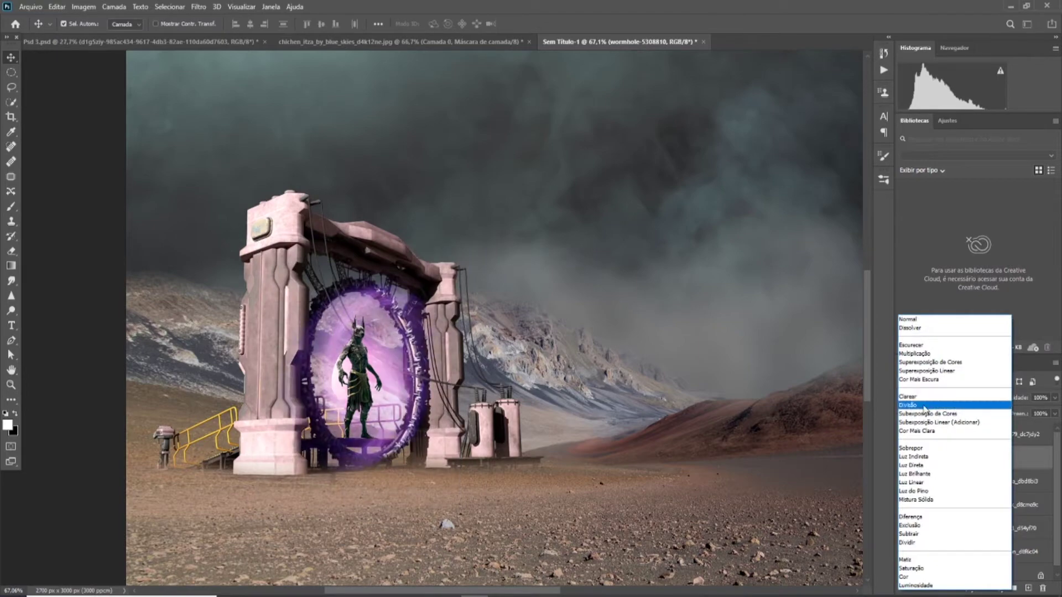
pyautogui.press('Escape')
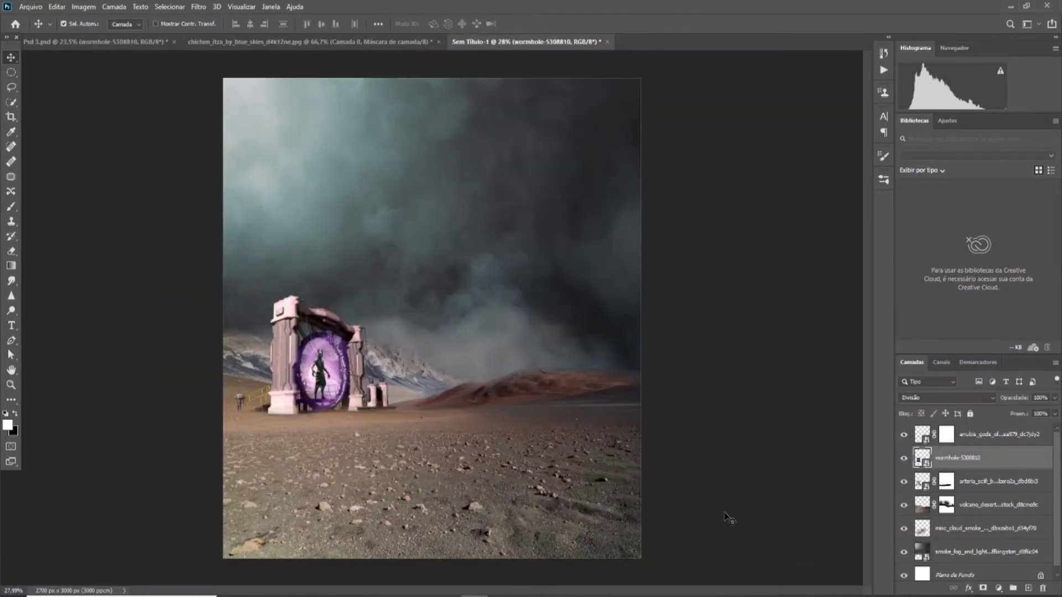
# - Return the wormhole to Normal blending and mask its spill over the gate pillars
pyautogui.press('b')
pyautogui.scroll(2, 293, 332)
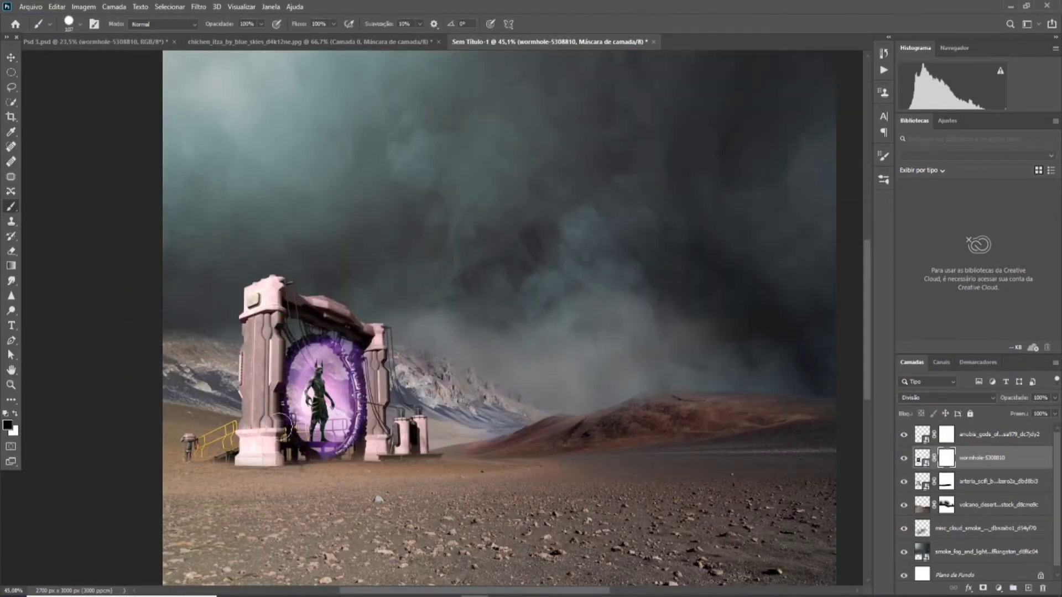
pyautogui.scroll(4, 280, 426)
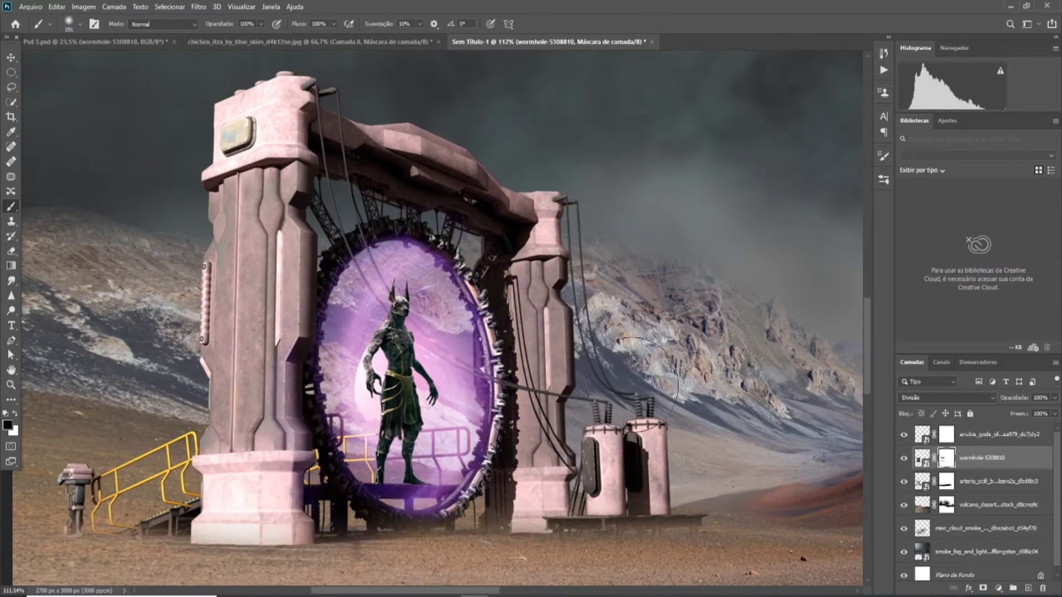
pyautogui.scroll(-4, 632, 379)
pyautogui.click(946, 398)
pyautogui.click(916, 318)
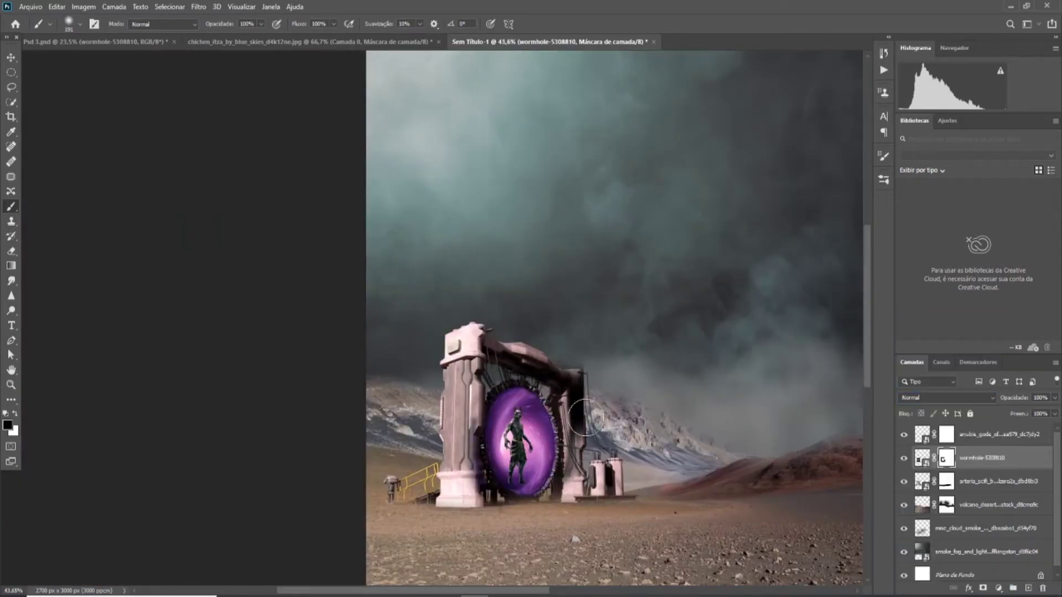
pyautogui.moveTo(540, 526); pyautogui.dragTo(469, 468)
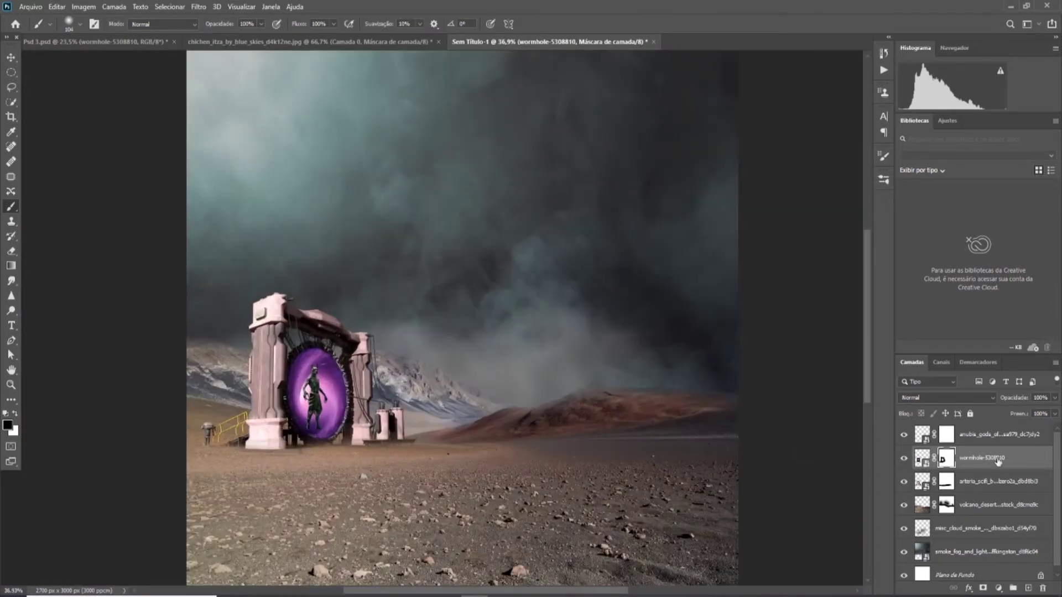
# - Move the wormhole layer beneath the gate layer
pyautogui.moveTo(922, 458); pyautogui.dragTo(922, 493)
pyautogui.scroll(3, 625, 431)
pyautogui.scroll(2, 625, 431)
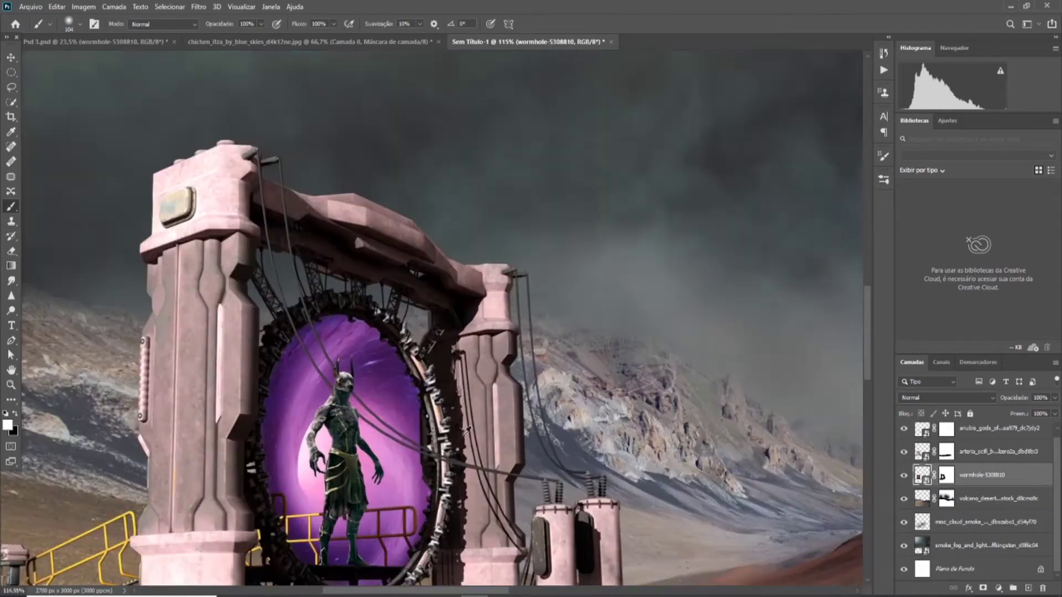
pyautogui.scroll(-5, 466, 430)
pyautogui.press('v')
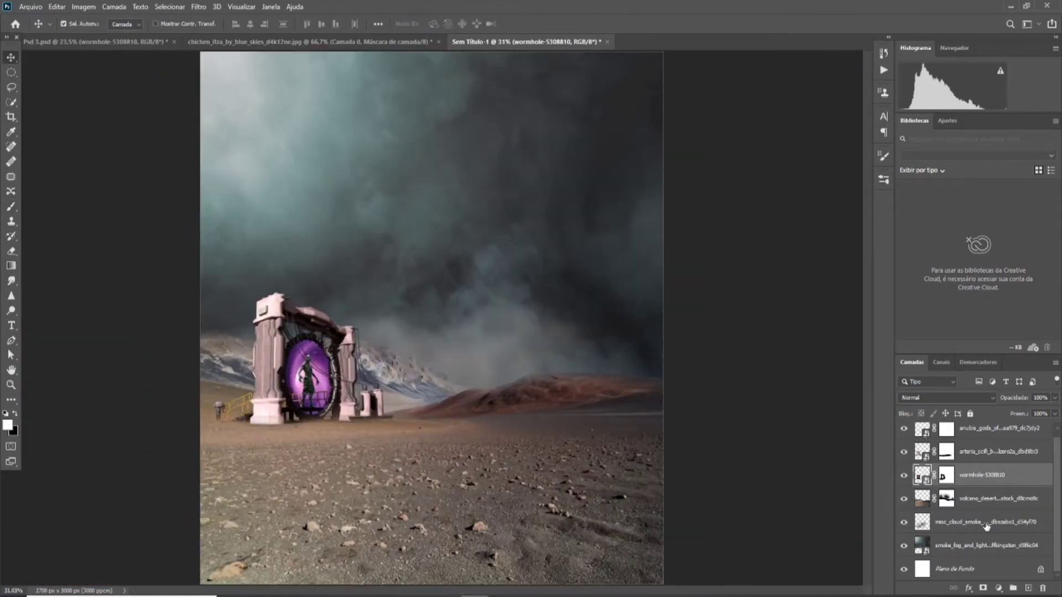
pyautogui.click(986, 523)
pyautogui.click(309, 41)
# - Copy the Chichen Itza pyramid in, enlarging and stretching it behind the gate
pyautogui.moveTo(460, 248); pyautogui.dragTo(535, 271)
pyautogui.hotkey('ctrl', 't')
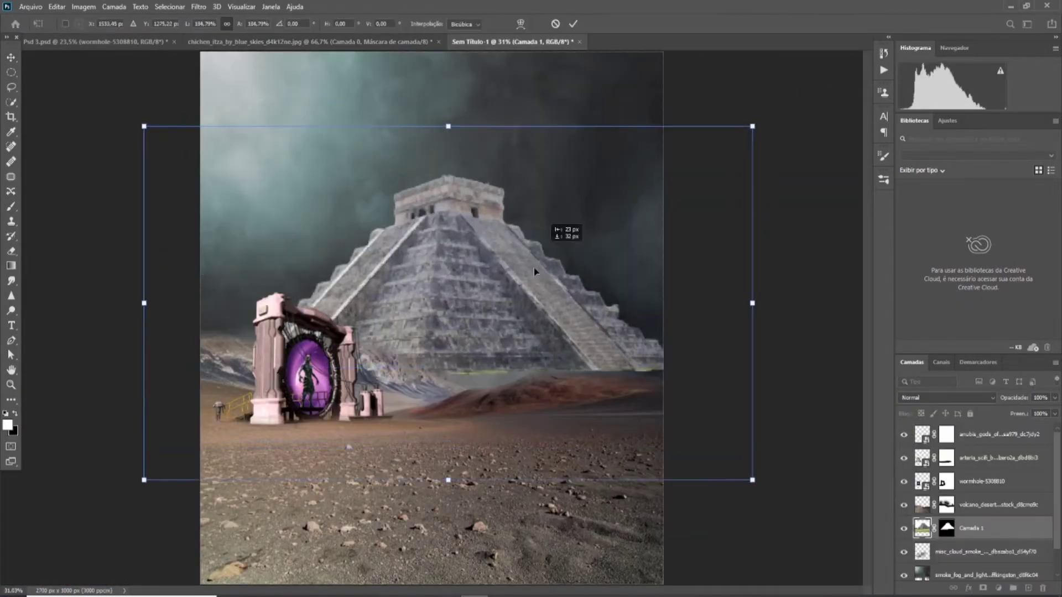
pyautogui.moveTo(753, 126); pyautogui.dragTo(781, 122)
pyautogui.moveTo(558, 243); pyautogui.dragTo(573, 242)
pyautogui.moveTo(445, 123); pyautogui.dragTo(445, 105)
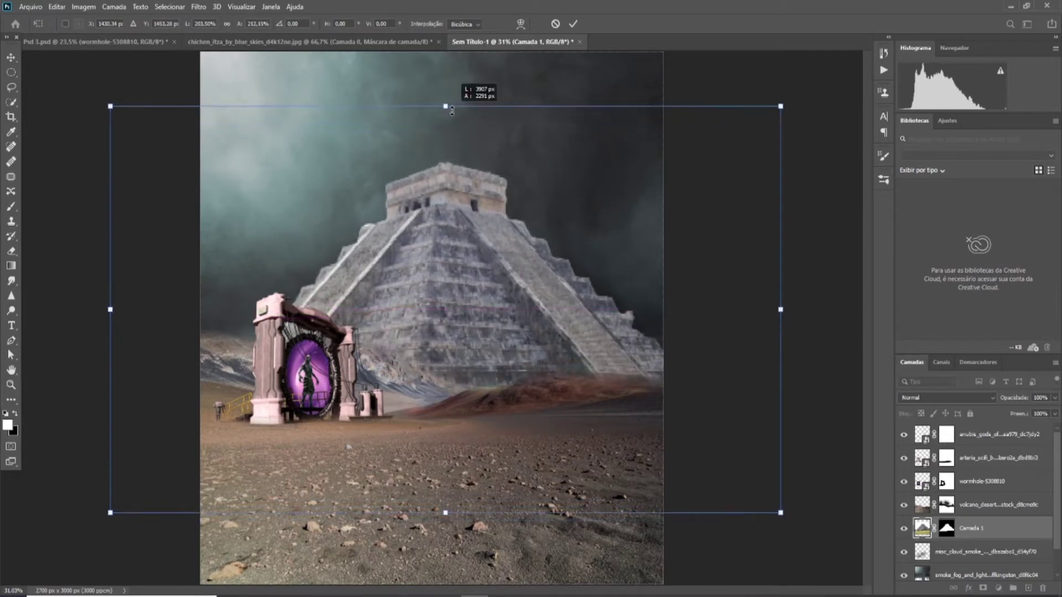
pyautogui.press('Return')
pyautogui.scroll(1, 376, 277)
# - Move the cloud smoke above the pyramid and brush the volcano layer's mask to soften the base
pyautogui.press('b')
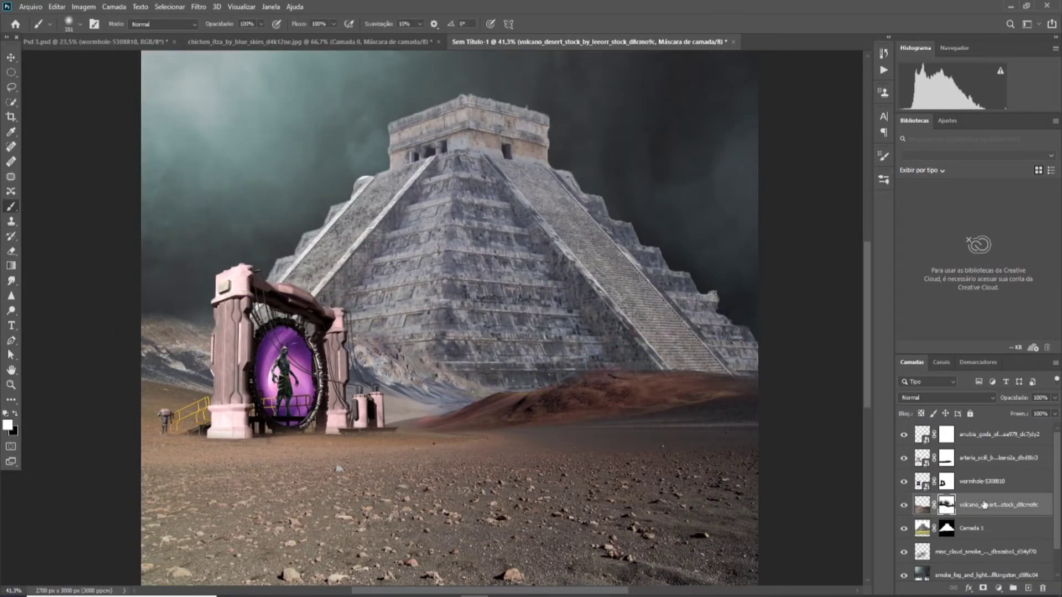
pyautogui.moveTo(961, 505); pyautogui.dragTo(961, 508)
pyautogui.scroll(-3, 696, 489)
pyautogui.hotkey('alt', ']')
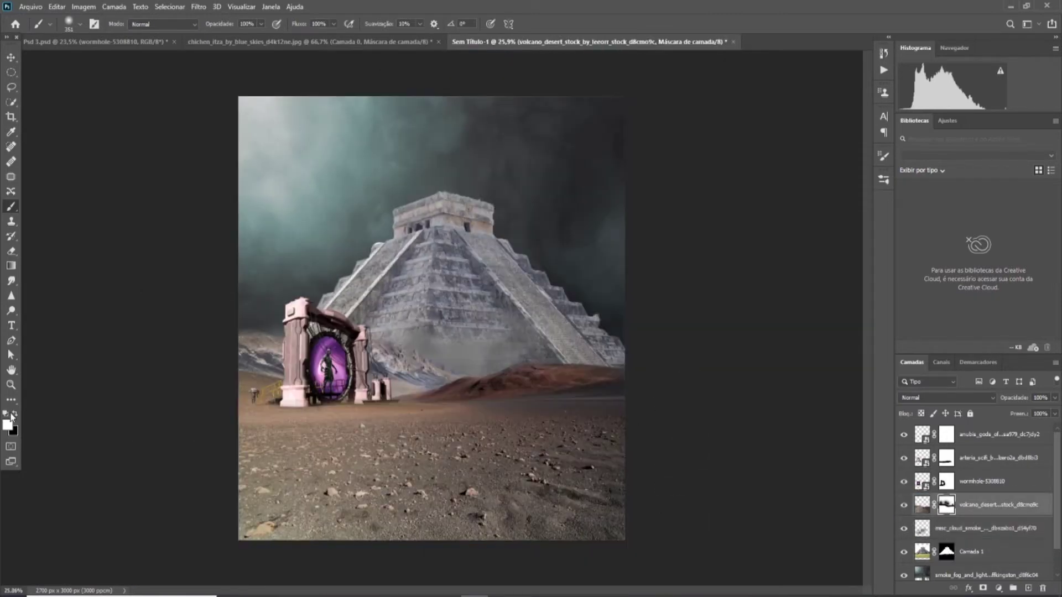
pyautogui.scroll(-3, 484, 395)
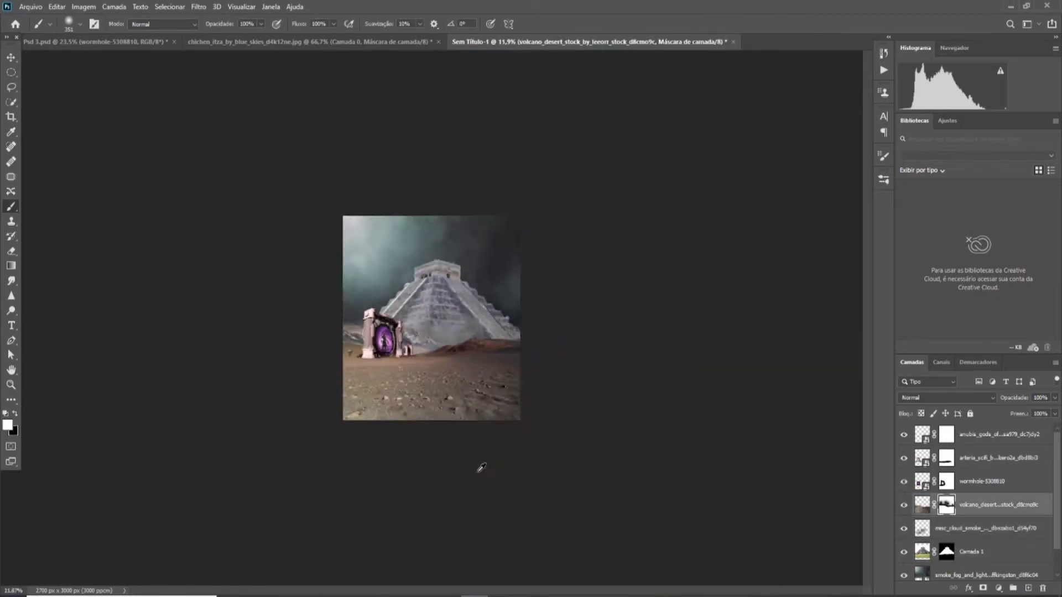
pyautogui.scroll(3, 481, 467)
pyautogui.scroll(1, 739, 470)
# - Darken the pyramid with clipped Hue/Saturation at Lightness -49 and Curves, discarding a trial Exposure -0.25
pyautogui.press('v')
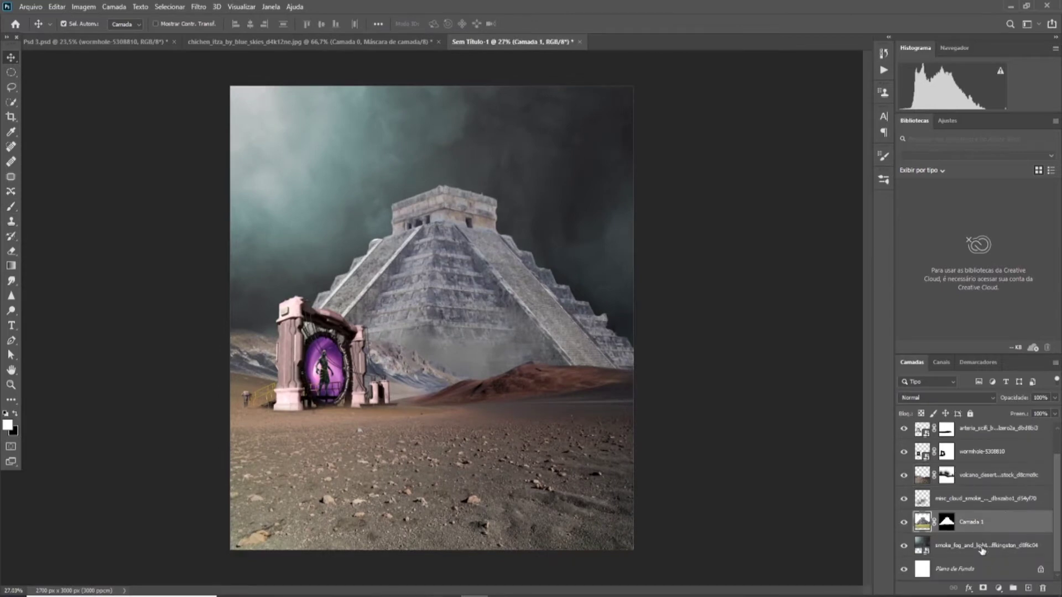
pyautogui.moveTo(716, 272); pyautogui.dragTo(671, 276)
pyautogui.click(998, 588)
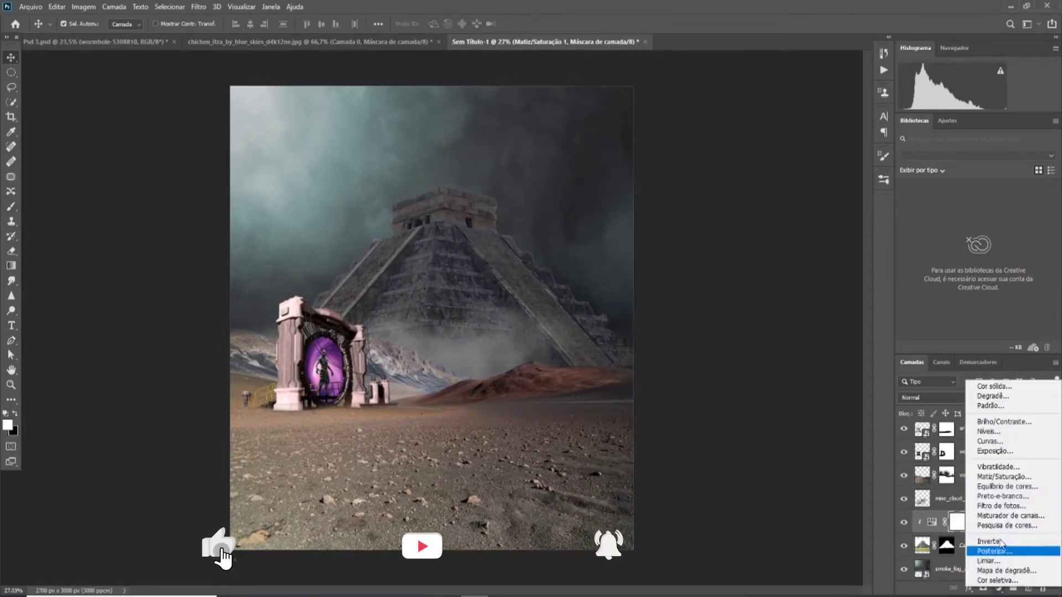
pyautogui.click(935, 453)
pyautogui.moveTo(715, 213); pyautogui.dragTo(714, 215)
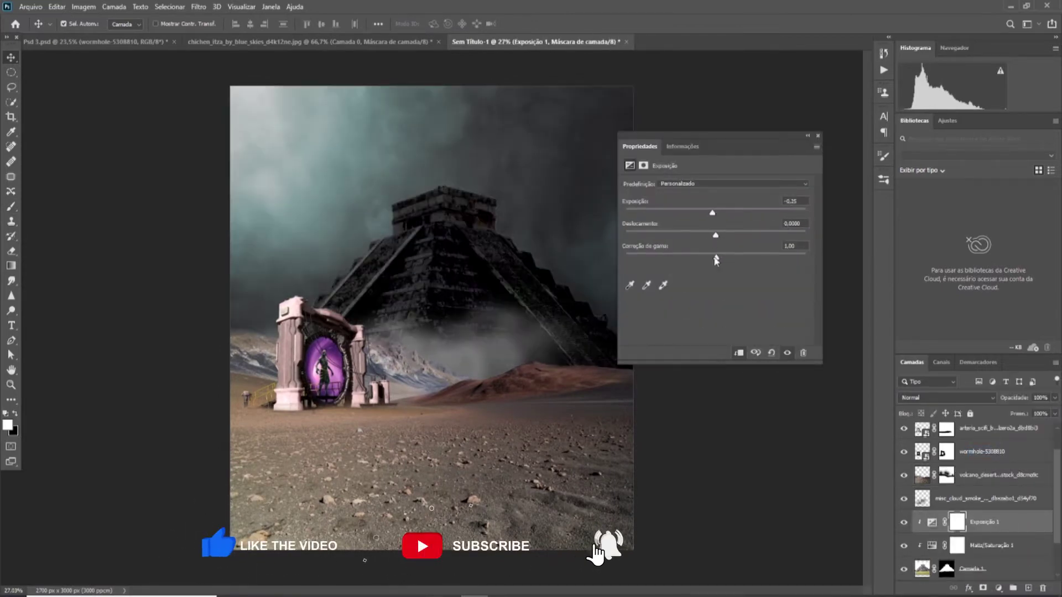
pyautogui.press('Delete')
pyautogui.click(998, 588)
pyautogui.click(990, 418)
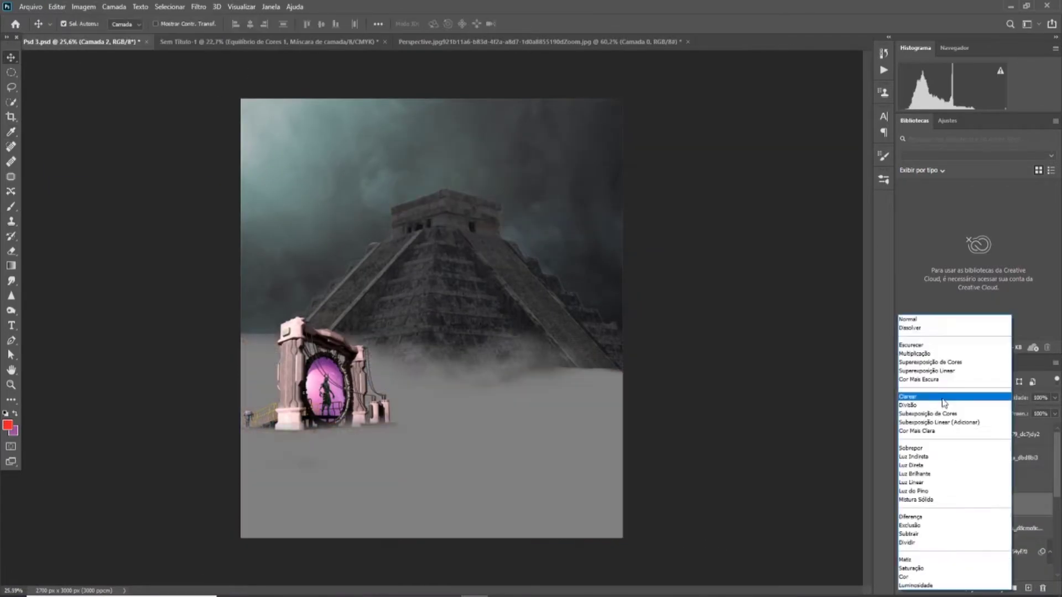
# - Set the gray Camada 2 layer to Overlay and dodge highlights with a large brush
pyautogui.click(915, 448)
pyautogui.press('o')
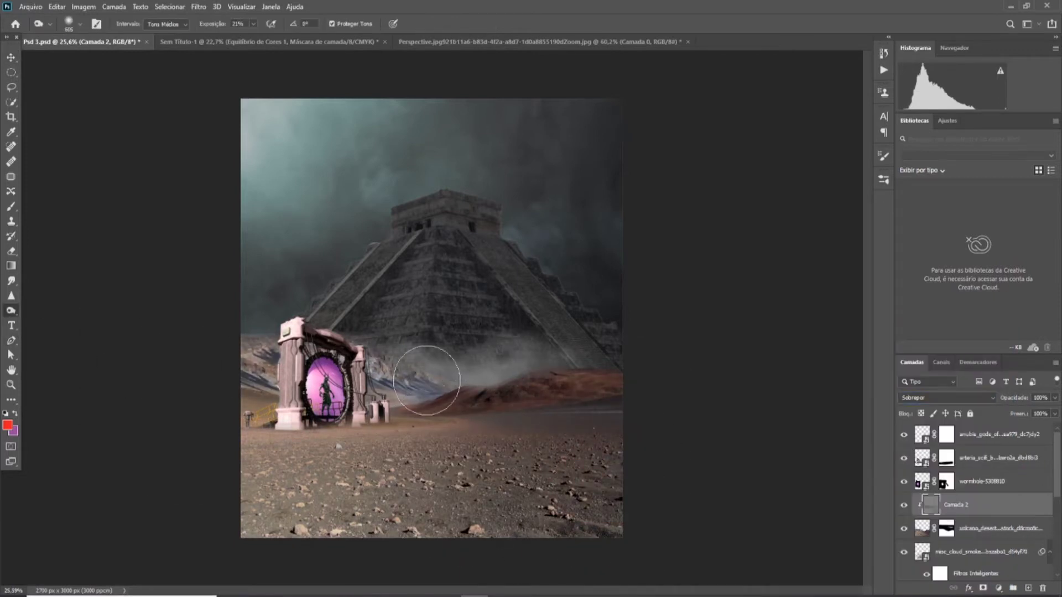
pyautogui.press(']')
pyautogui.press(']')
pyautogui.press(']')
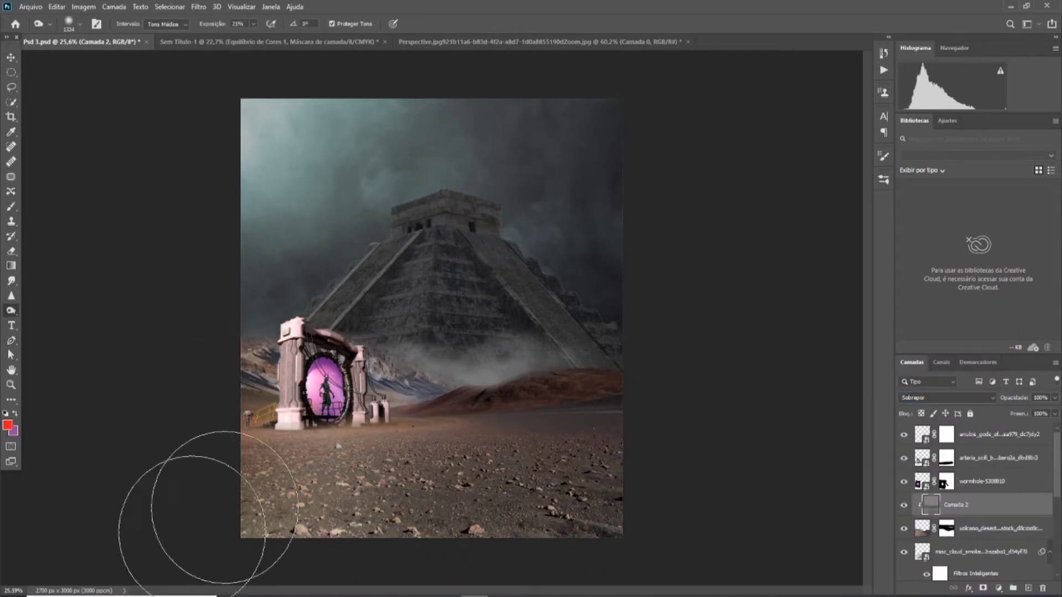
pyautogui.scroll(-3, 303, 431)
pyautogui.scroll(2, 749, 467)
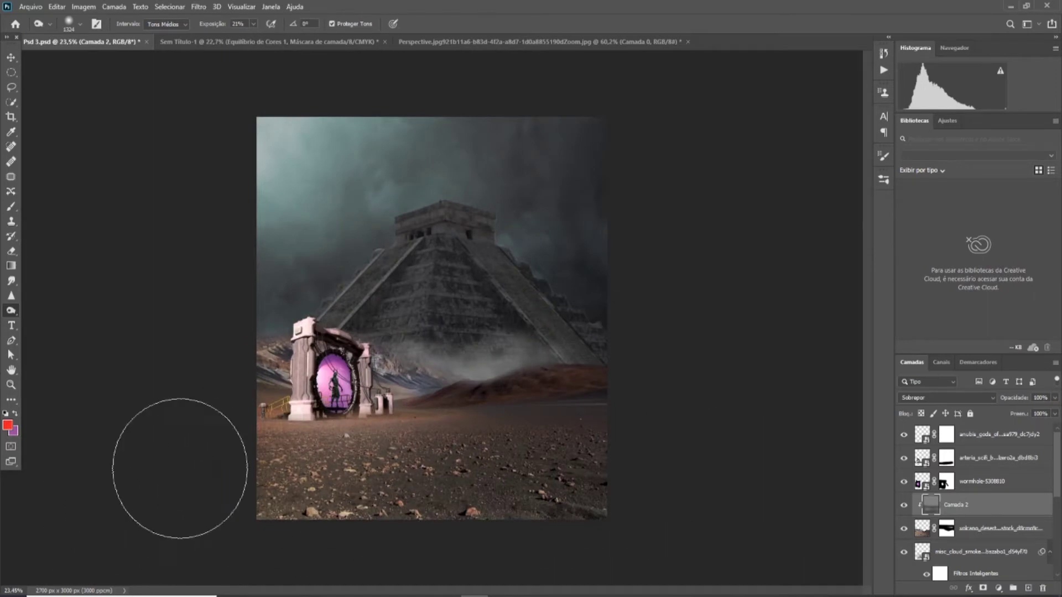
# - Clone-stamp the volcano desert ground, then resume dodging and burning
pyautogui.click(11, 222)
pyautogui.hotkey('alt', '[')
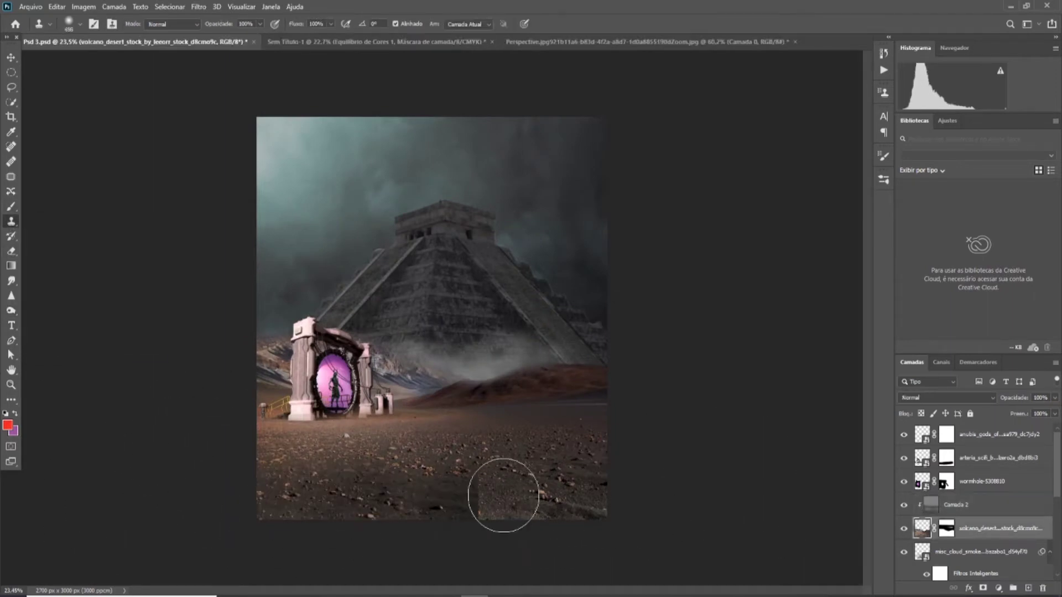
pyautogui.scroll(-2, 809, 536)
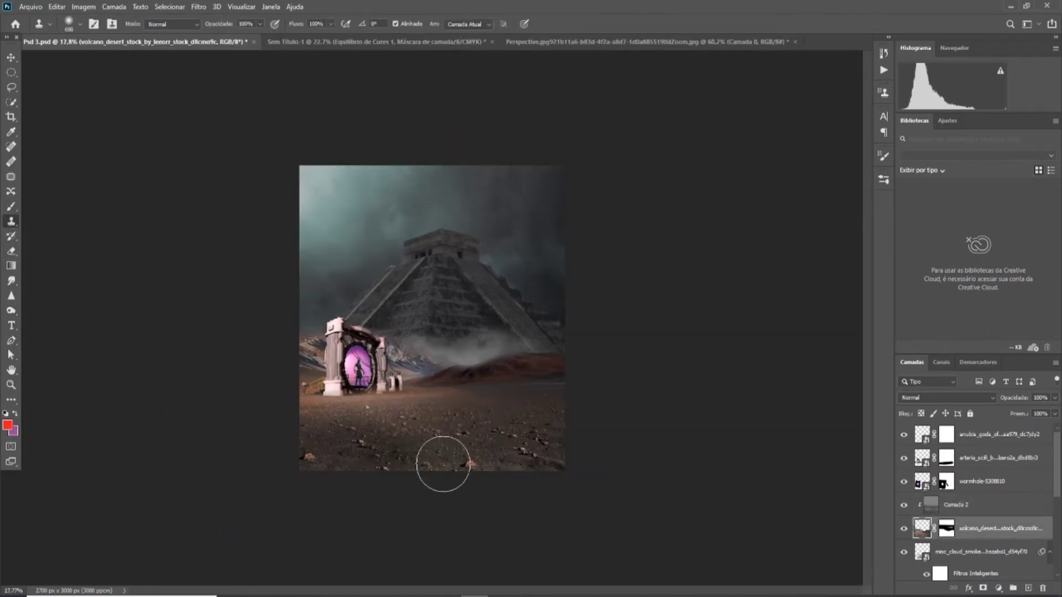
pyautogui.scroll(2, 443, 465)
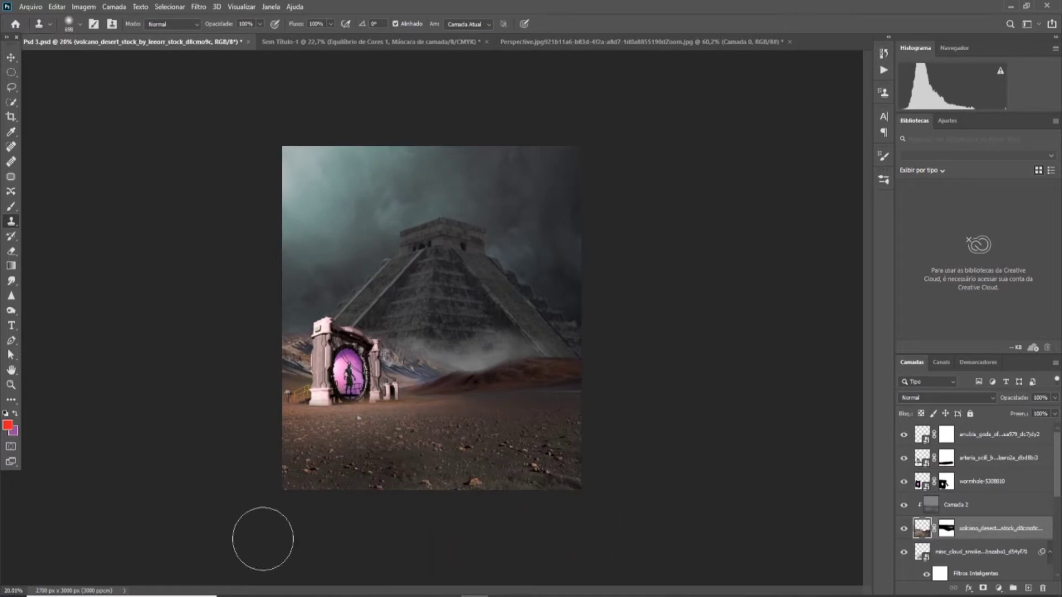
pyautogui.press('o')
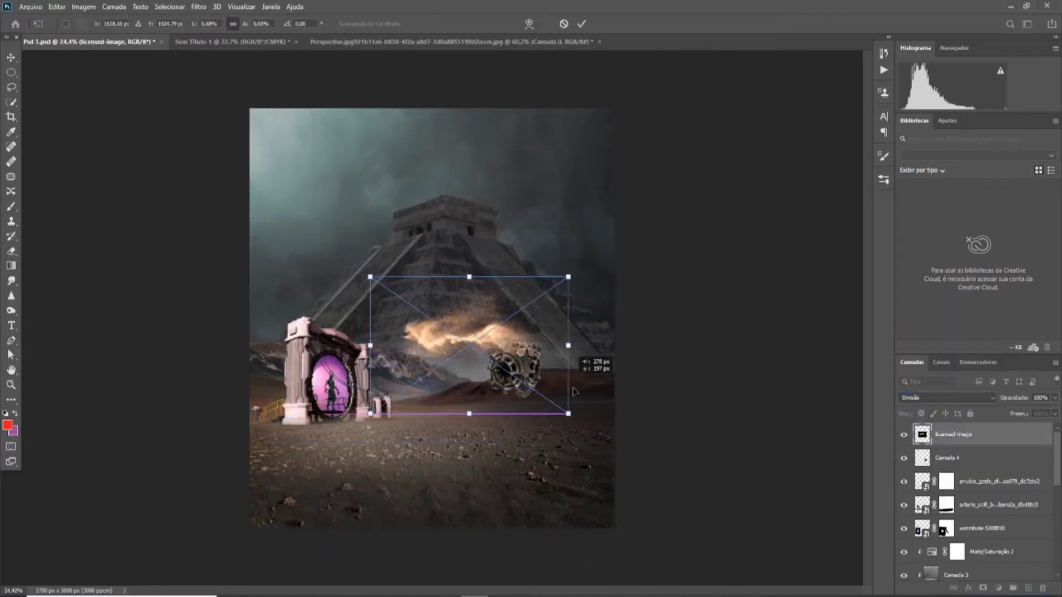
# - Shrink the dust cloud, then duplicate it, flip the copy vertically, and raise it
pyautogui.moveTo(531, 250); pyautogui.dragTo(547, 378)
pyautogui.press('Return')
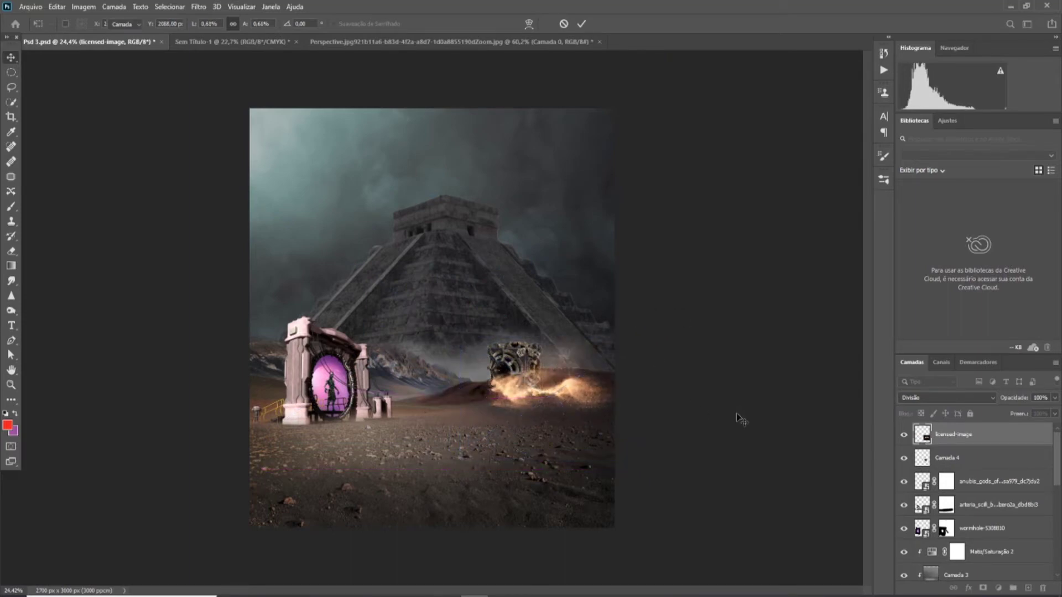
pyautogui.hotkey('ctrl', 'j')
pyautogui.hotkey('ctrl', 't')
pyautogui.rightClick(486, 339)
pyautogui.click(553, 595)
pyautogui.moveTo(569, 404); pyautogui.dragTo(581, 352)
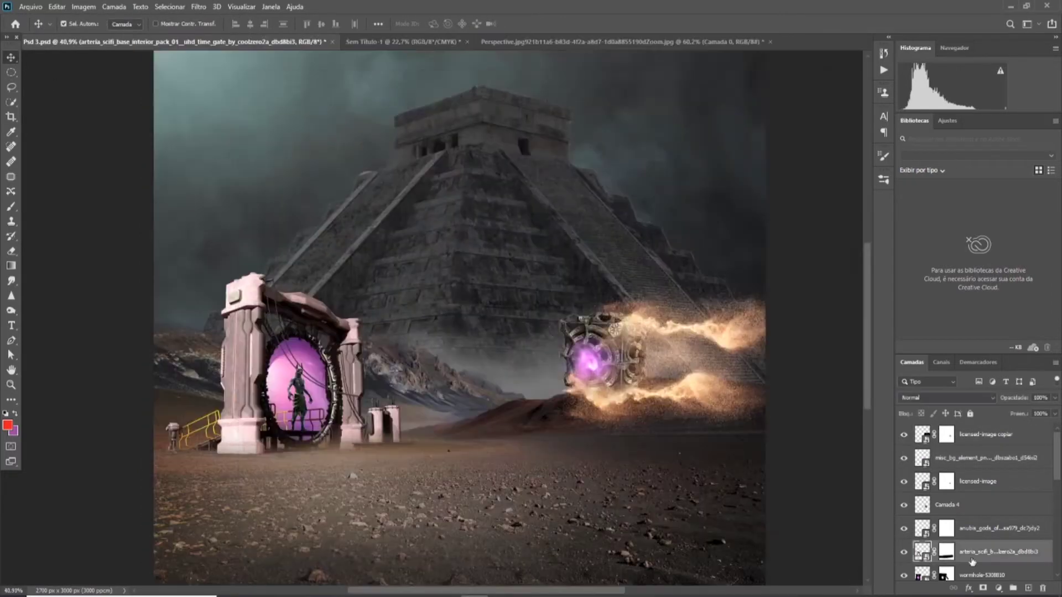
# - Lower the gate's Hue/Saturation lightness and move the placed dust image toward the machine
pyautogui.moveTo(716, 269); pyautogui.dragTo(701, 270)
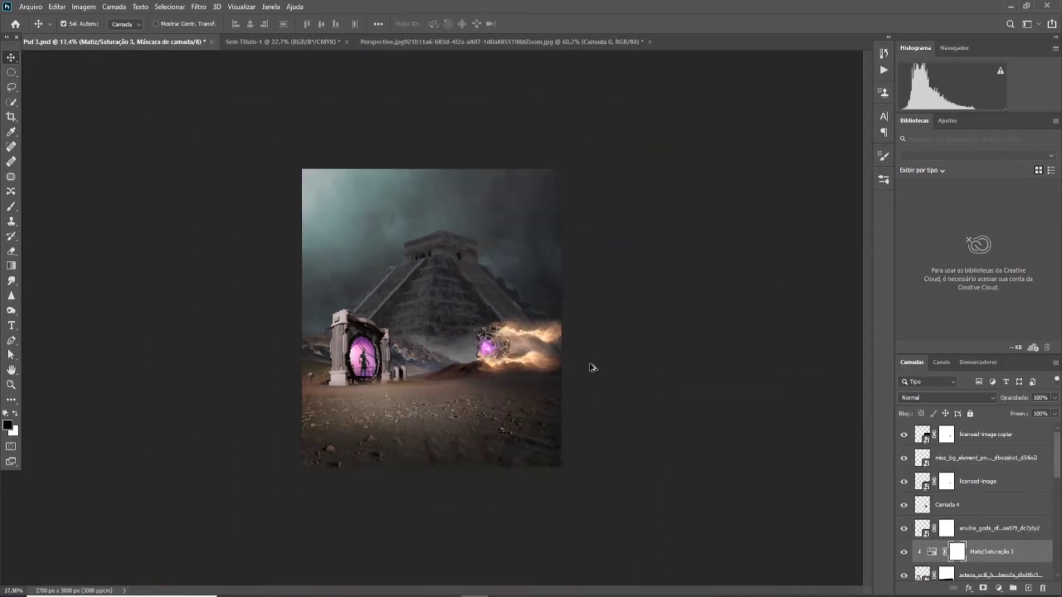
pyautogui.click(977, 514)
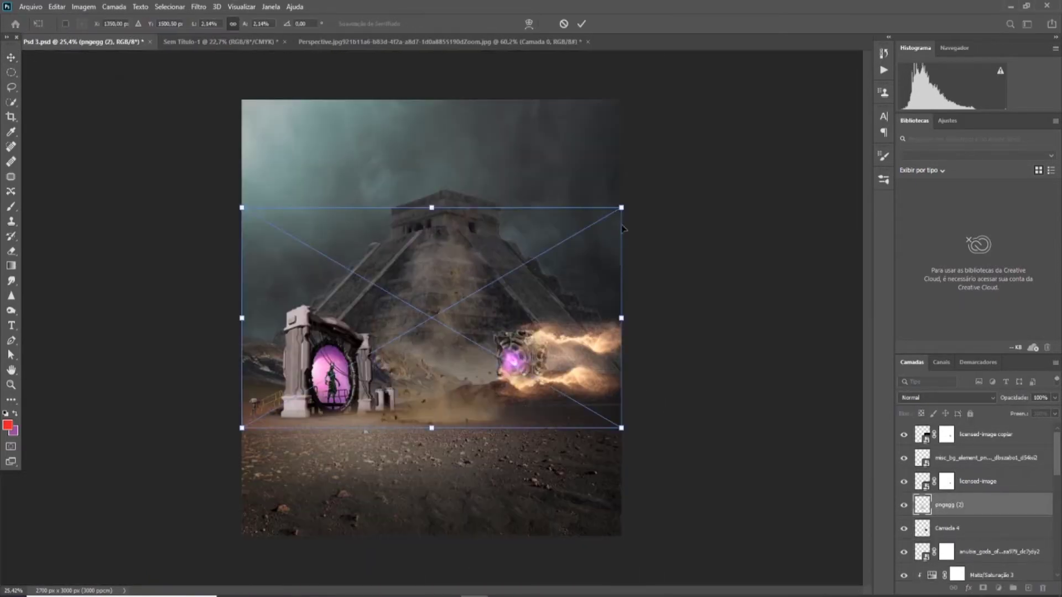
pyautogui.moveTo(437, 304)
pyautogui.mouseDown()
pyautogui.moveTo(519, 340)
pyautogui.moveTo(590, 481)
pyautogui.moveTo(635, 466)
pyautogui.mouseUp()
# - Tint the committed dust image with clipped colorized Hue/Saturation and cyan-shifted Color Balance midtones
pyautogui.scroll(3, 519, 341)
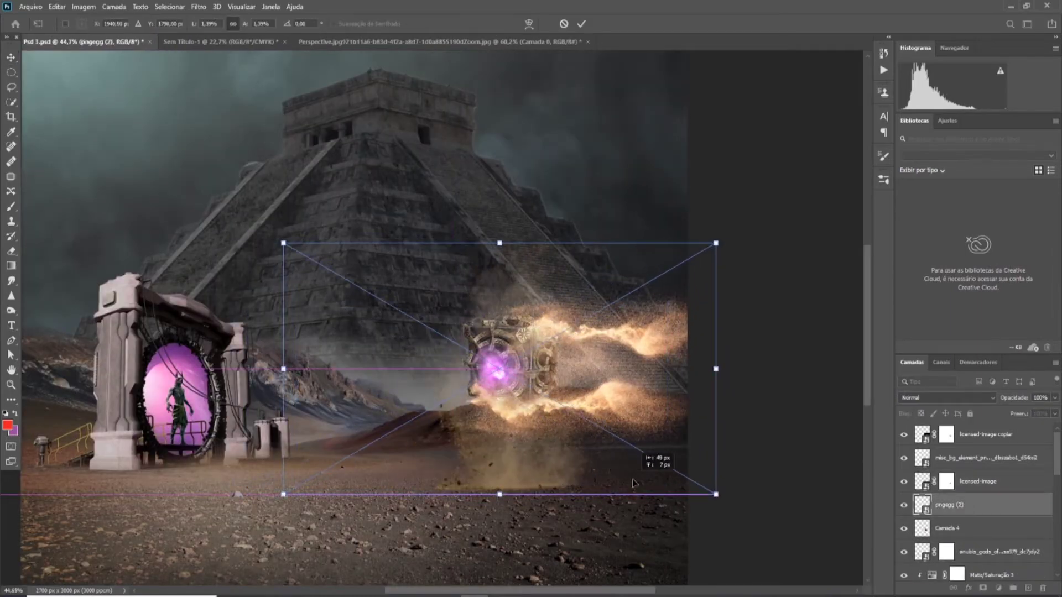
pyautogui.press('Return')
pyautogui.hotkey('ctrl', 'u')
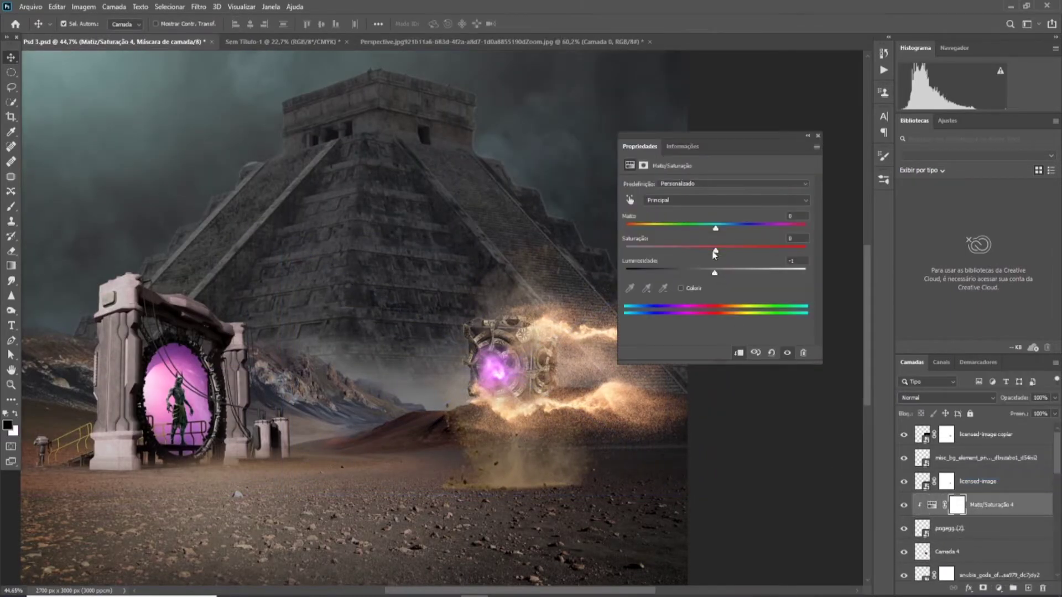
pyautogui.hotkey('ctrl', 'b')
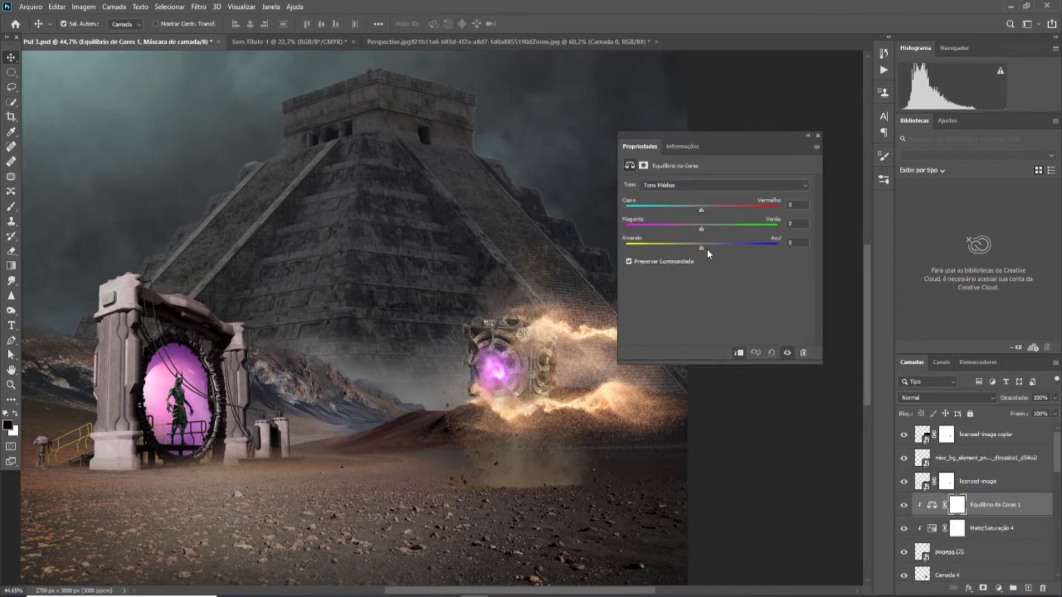
pyautogui.moveTo(701, 211); pyautogui.dragTo(699, 210)
pyautogui.hotkey('ctrl', '0')
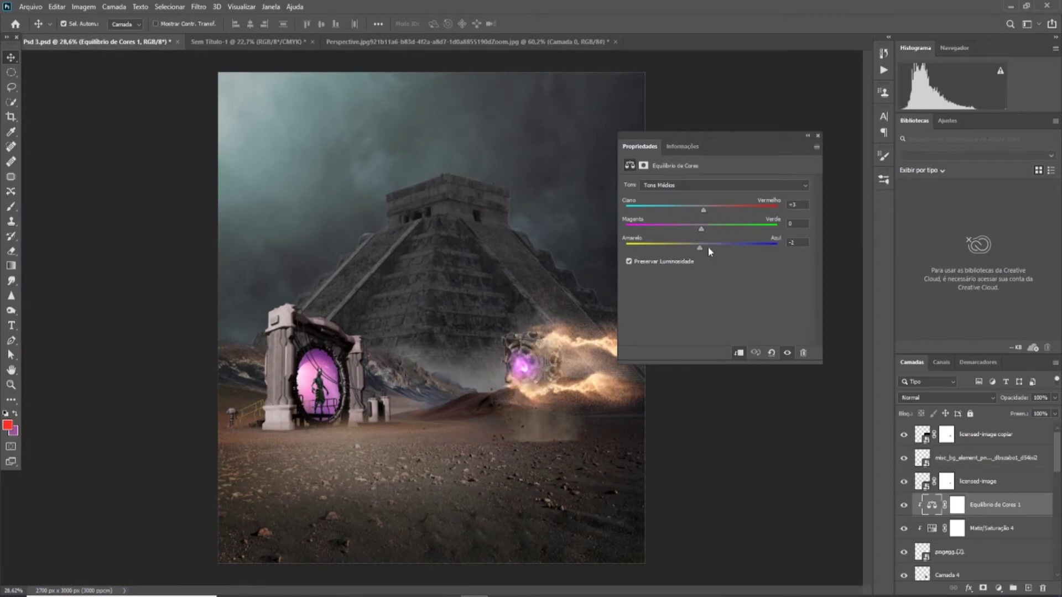
pyautogui.moveTo(704, 211); pyautogui.dragTo(696, 210)
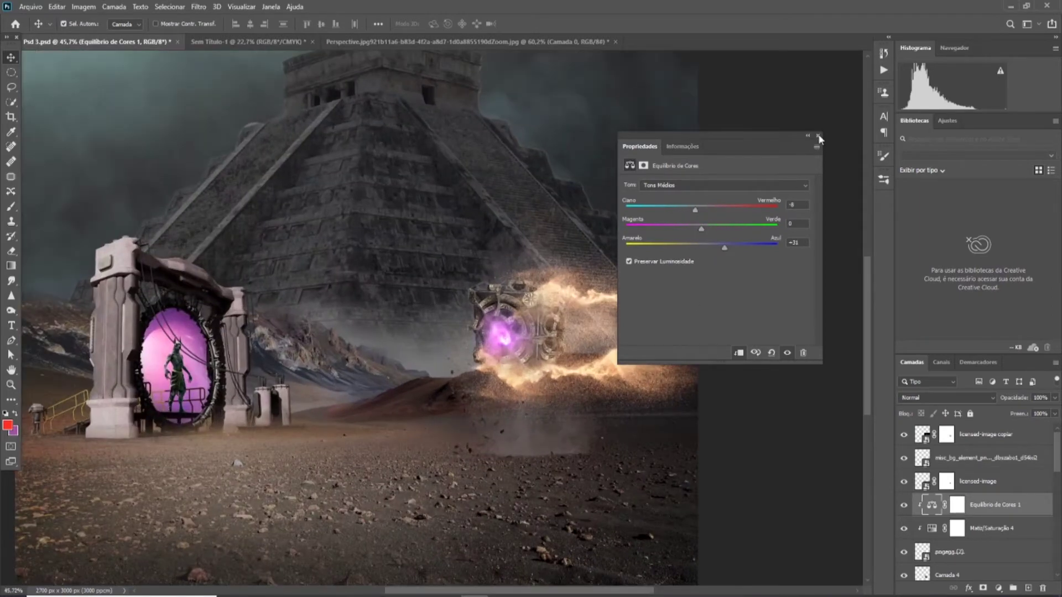
pyautogui.scroll(-5, 679, 302)
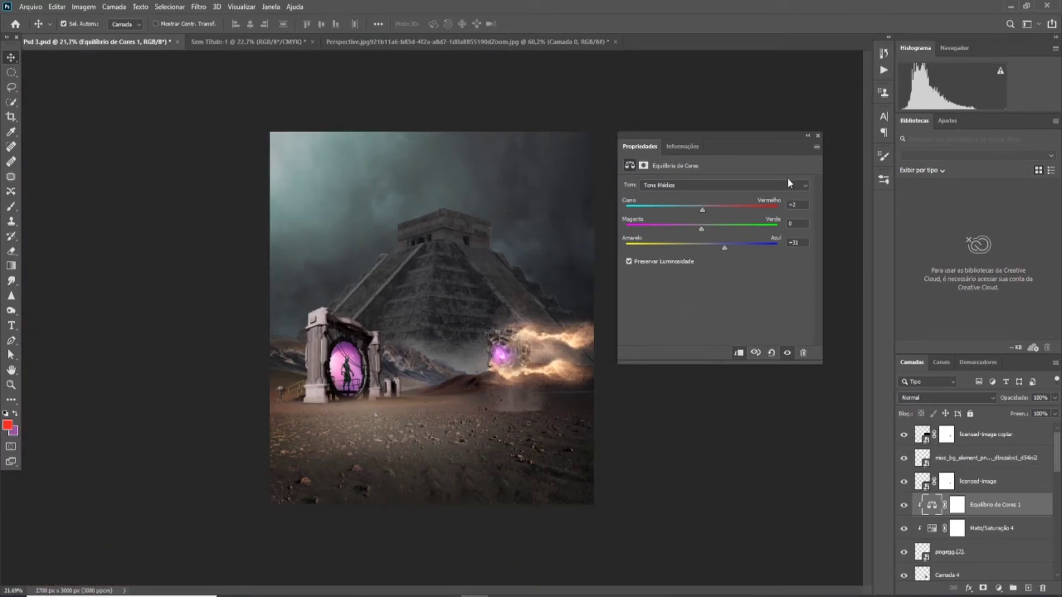
pyautogui.hotkey('alt', '[')
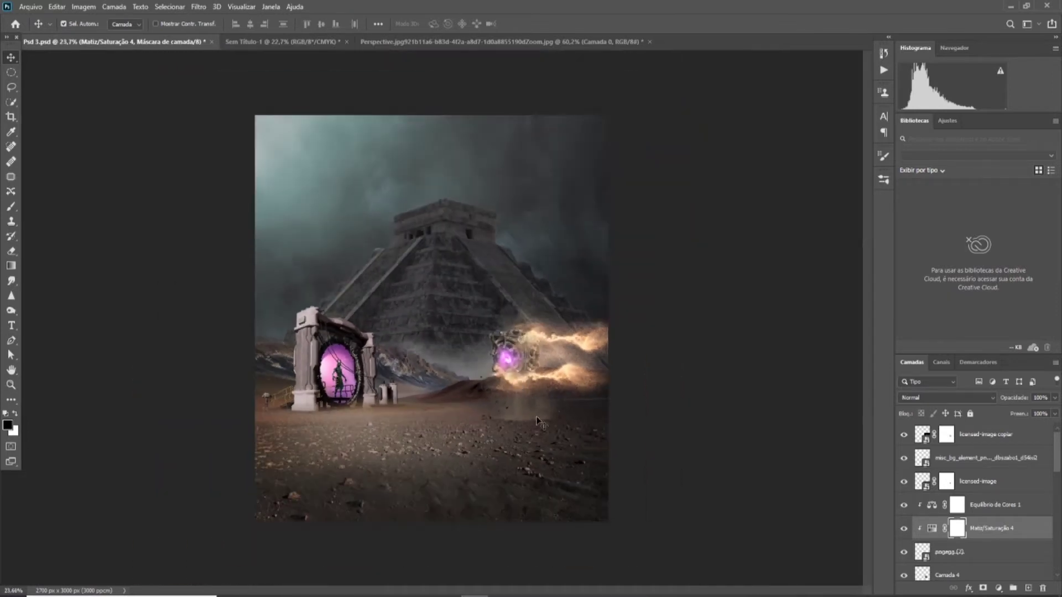
# - Rename the pngegg (2) dust layer to Dirt
pyautogui.click(977, 481)
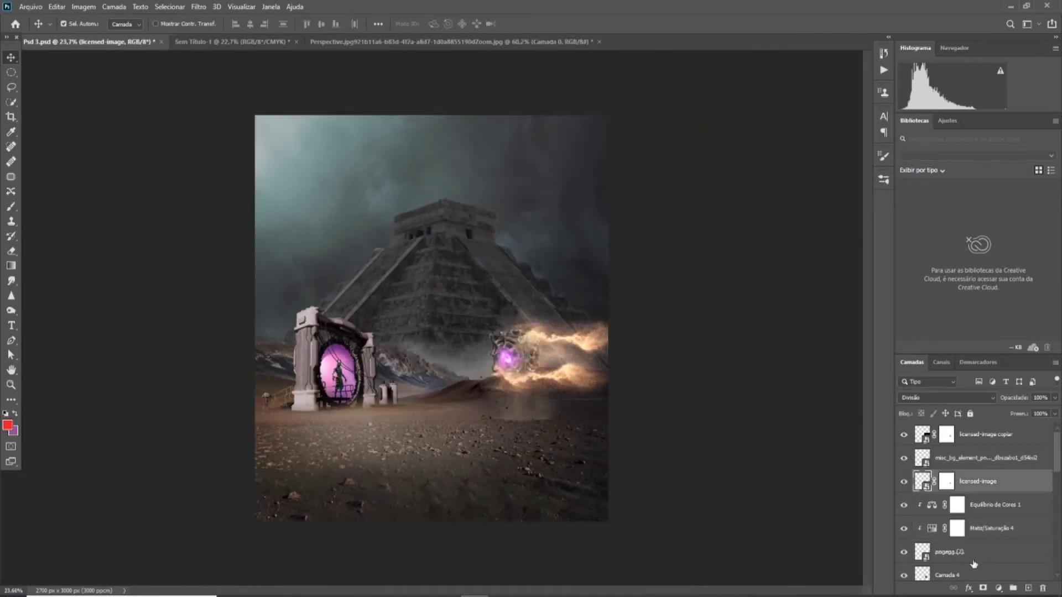
pyautogui.scroll(-2, 984, 523)
pyautogui.scroll(2, 984, 522)
pyautogui.doubleClick(954, 528)
pyautogui.write('Dirt')
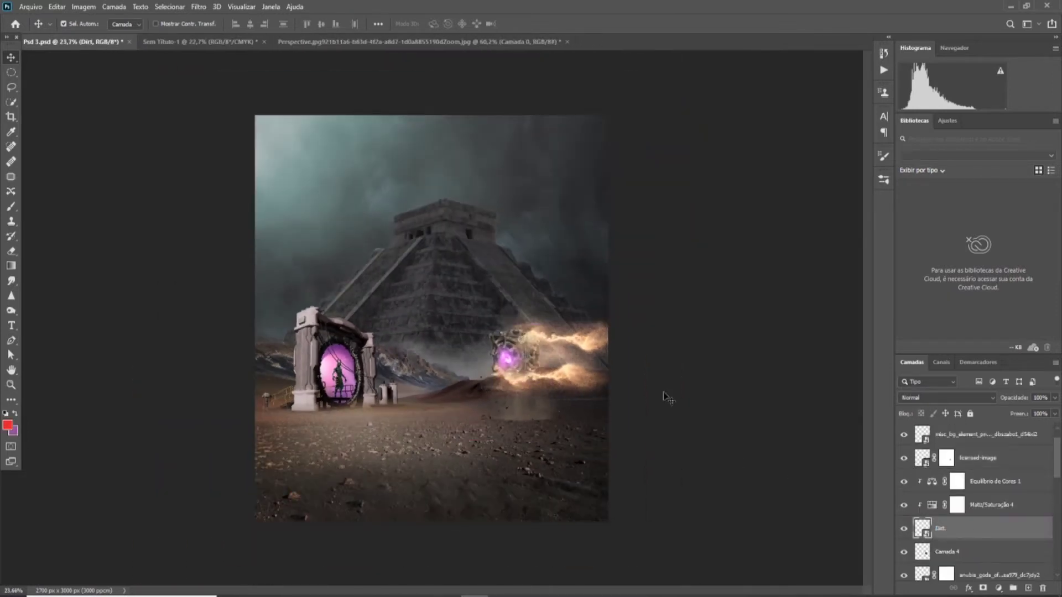
# - Free Transform the Dirt spray, nudging it slightly left and shrinking it a little
pyautogui.rightClick(973, 528)
pyautogui.hotkey('ctrl', 't')
pyautogui.scroll(3, 494, 374)
pyautogui.moveTo(583, 447); pyautogui.dragTo(576, 447)
pyautogui.scroll(-3, 550, 357)
pyautogui.scroll(2, 549, 356)
pyautogui.moveTo(668, 277); pyautogui.dragTo(658, 288)
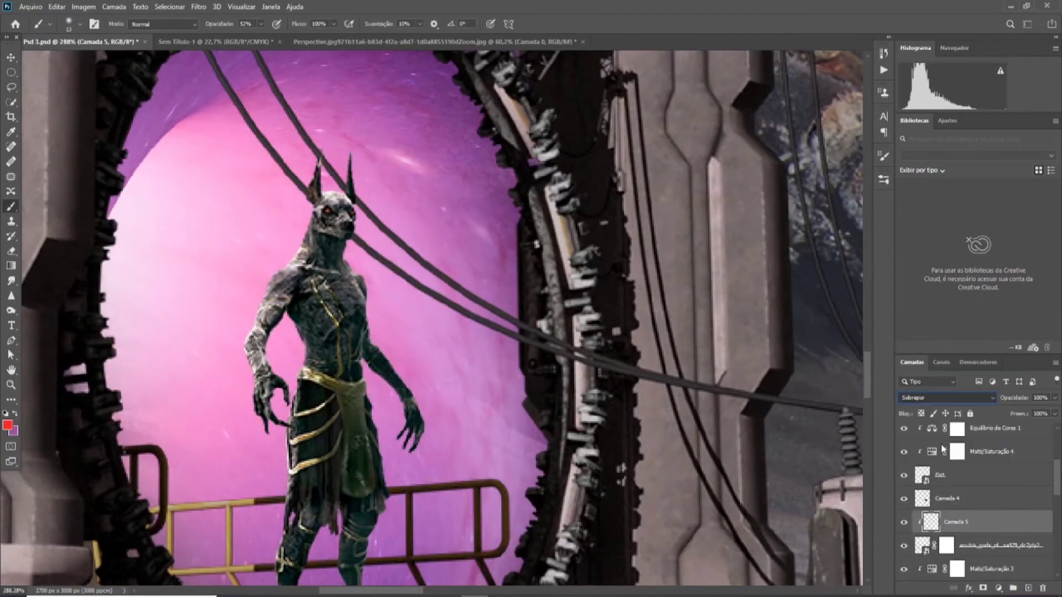
# - Paint bright yellow over the gold line on Anubis's chest on the overlay layer
pyautogui.scroll(3, 337, 343)
pyautogui.click(8, 425)
pyautogui.click(288, 112)
pyautogui.moveTo(299, 230); pyautogui.dragTo(347, 337)
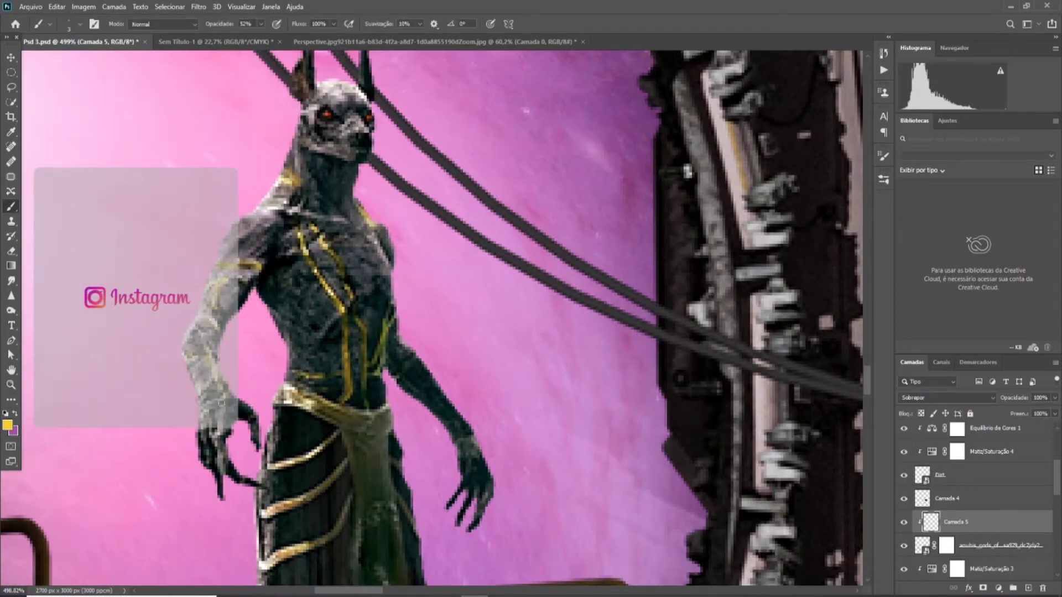
pyautogui.scroll(-2, 275, 387)
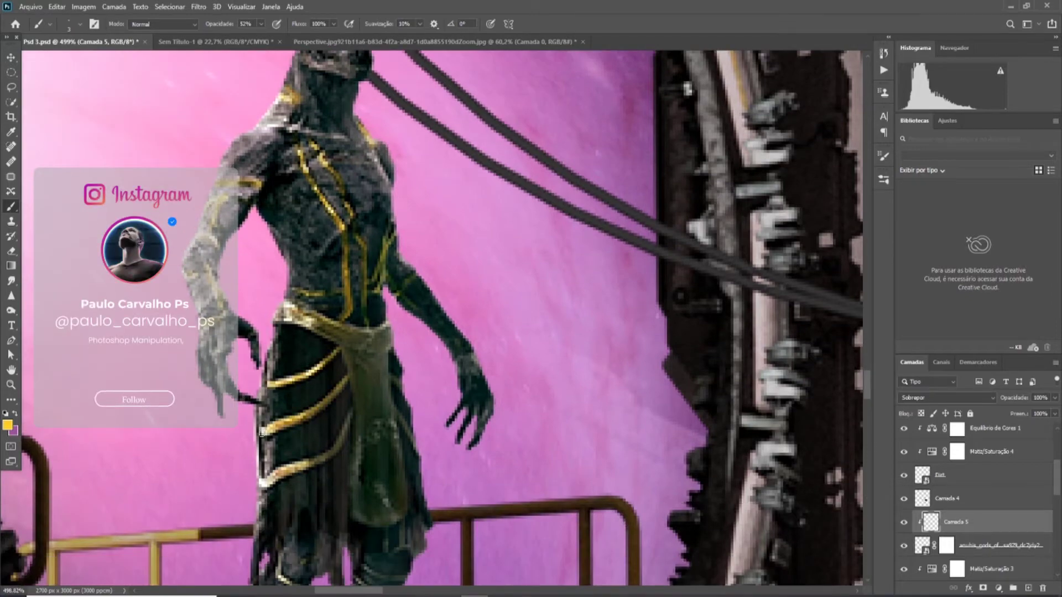
pyautogui.scroll(-1, 335, 403)
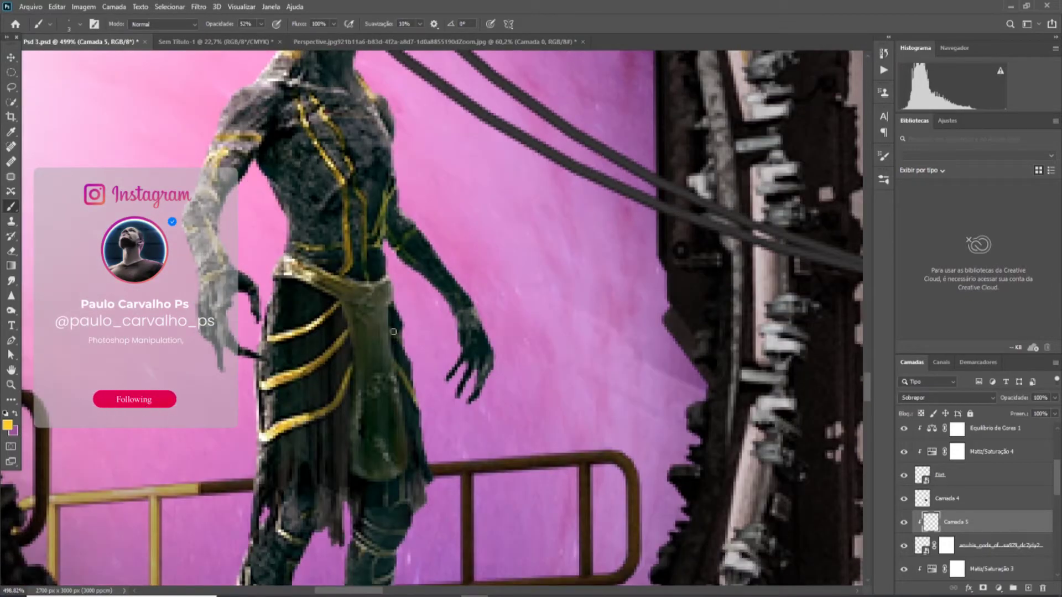
pyautogui.scroll(-3, 269, 375)
pyautogui.scroll(-1, 361, 398)
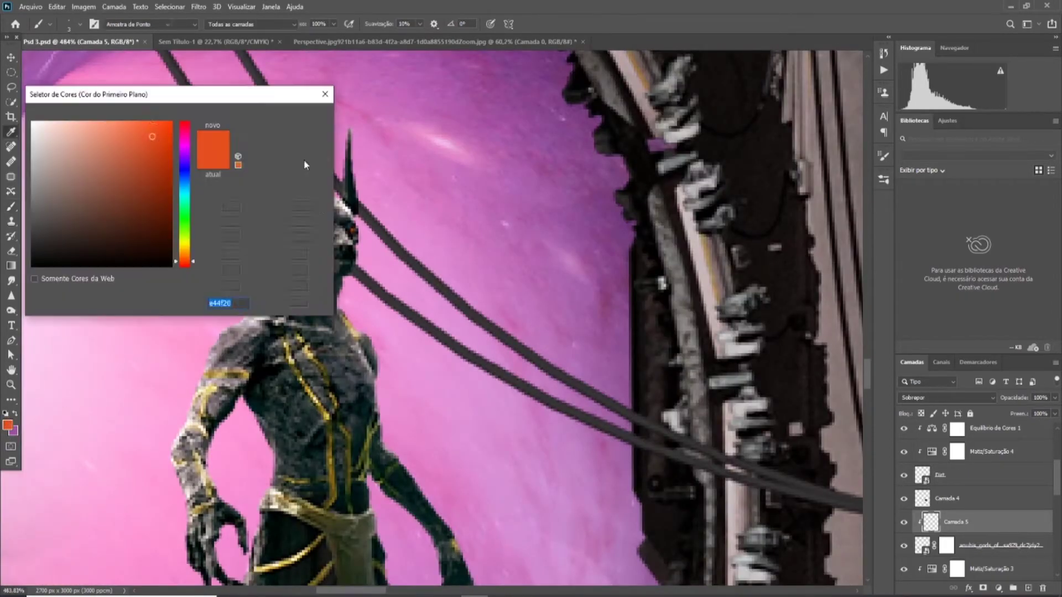
pyautogui.press('Return')
pyautogui.press('b')
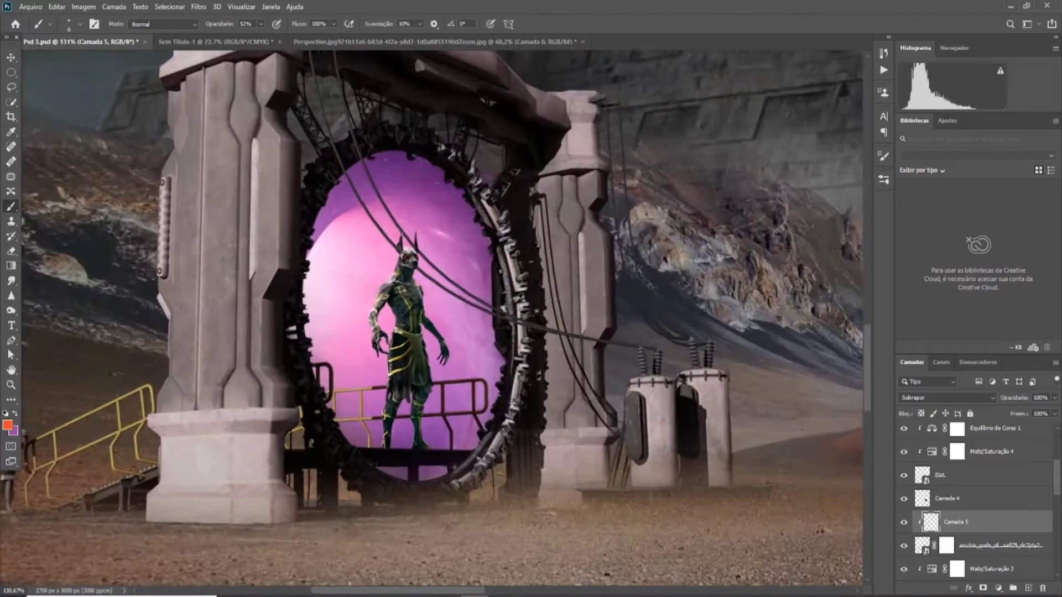
# - Set the paint layer to Overlay and choose a pink paint colour
pyautogui.scroll(-2, 984, 520)
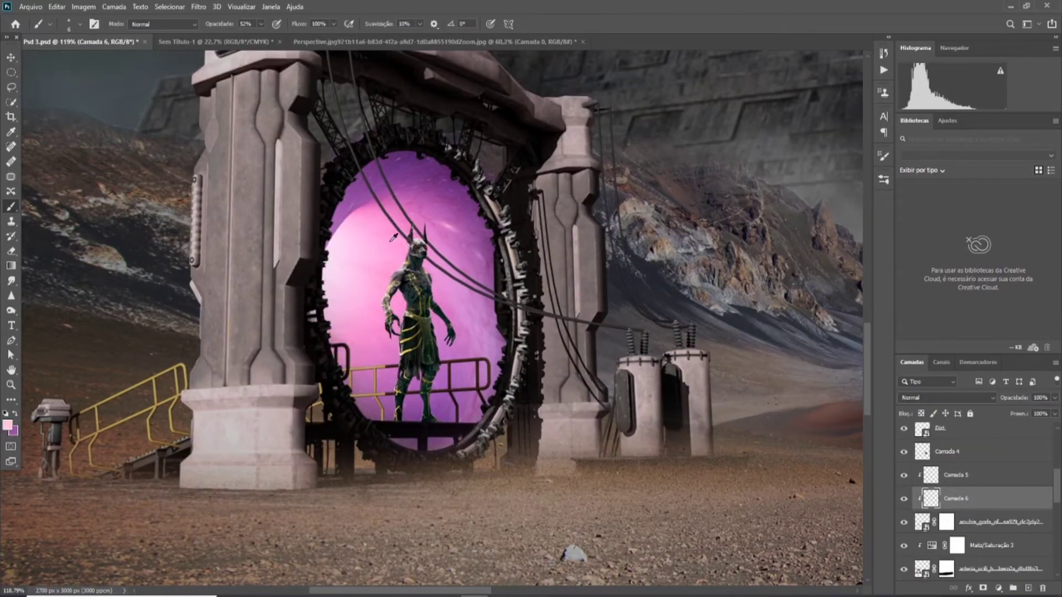
pyautogui.scroll(3, 415, 244)
pyautogui.click(946, 397)
pyautogui.click(940, 437)
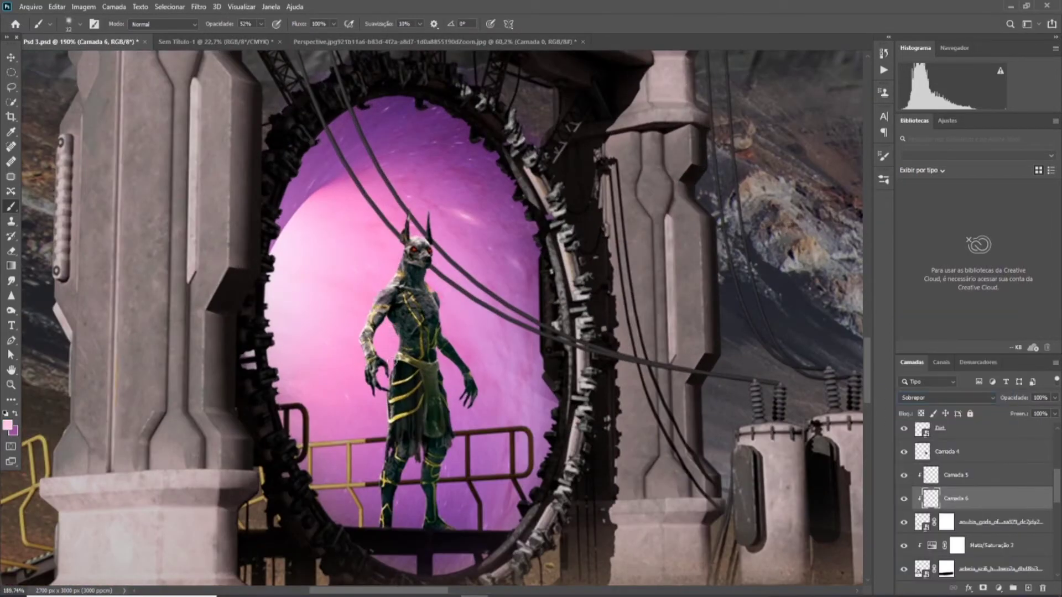
pyautogui.scroll(2, 387, 274)
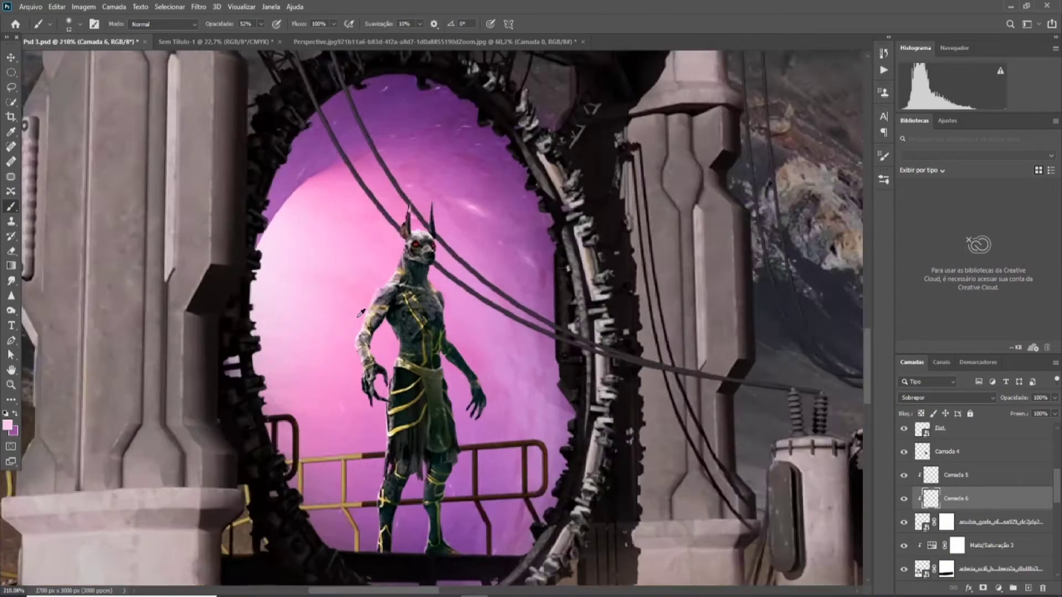
pyautogui.scroll(2, 412, 343)
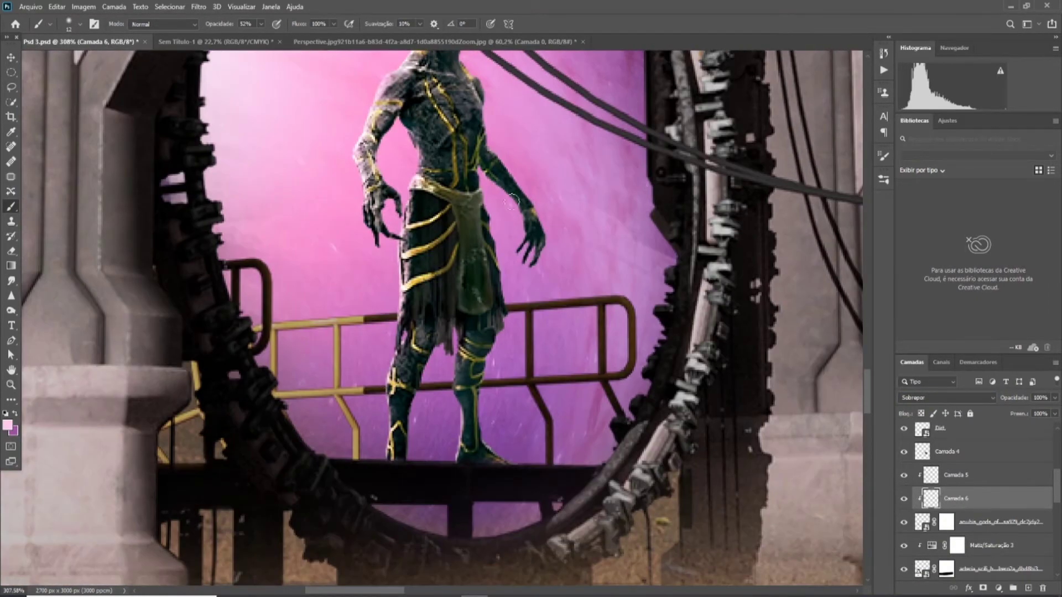
# - Add Camada 7 above Camada 6 in Vivid Light (Luz Brilhante) for pink light on Anubis
pyautogui.click(1028, 588)
pyautogui.click(946, 398)
pyautogui.click(936, 467)
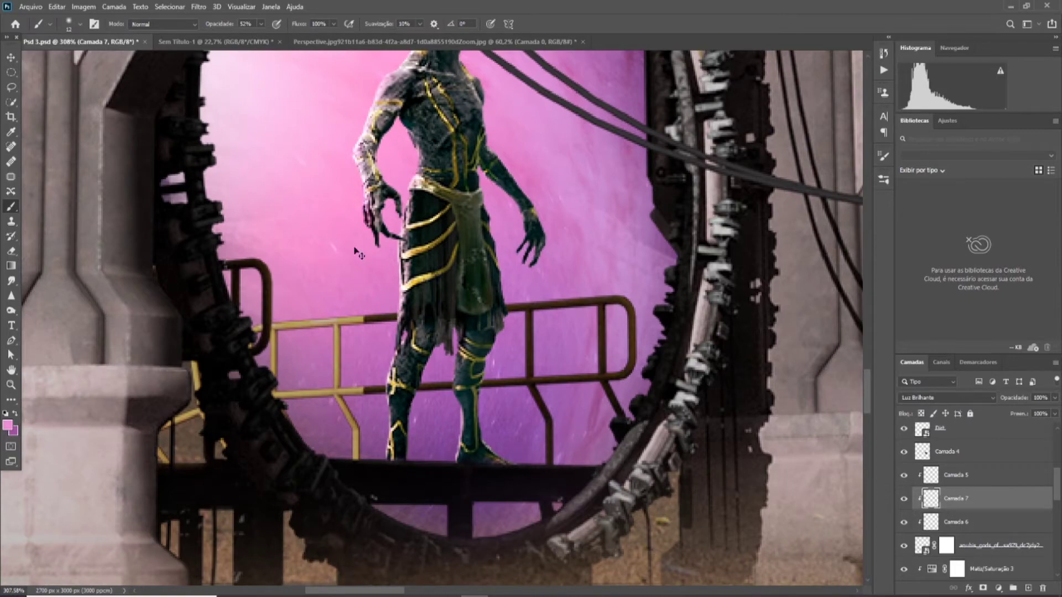
pyautogui.scroll(1, 357, 251)
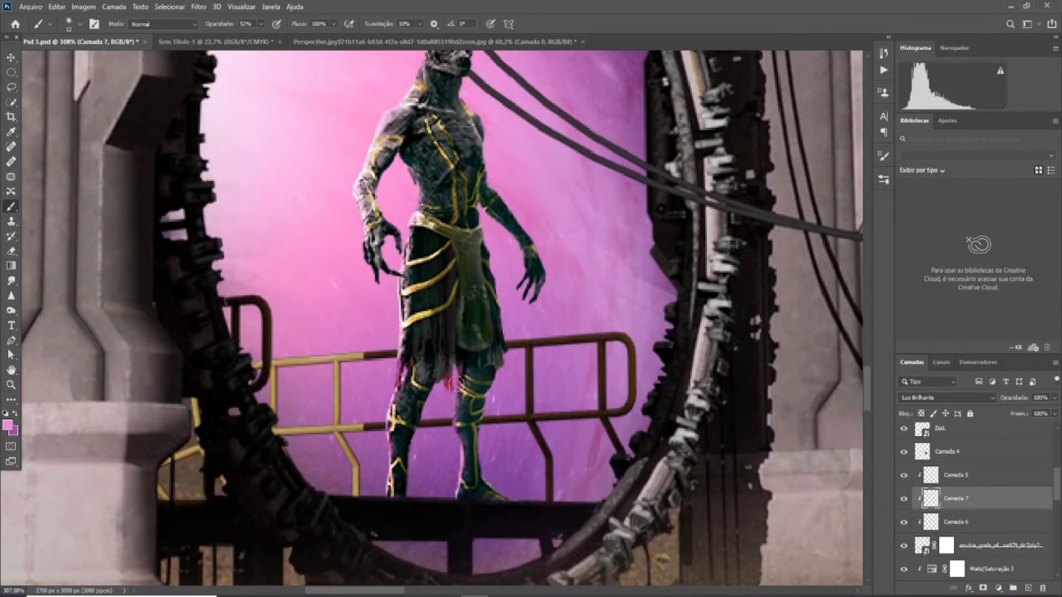
pyautogui.scroll(2, 400, 164)
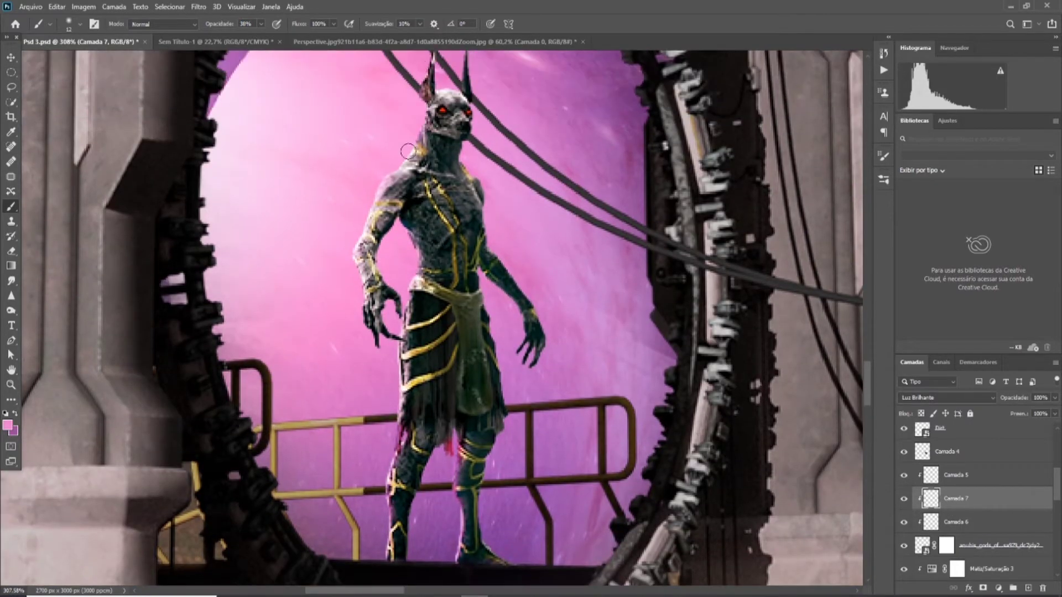
pyautogui.scroll(2, 487, 120)
pyautogui.scroll(-3, 486, 345)
pyautogui.scroll(-4, 486, 345)
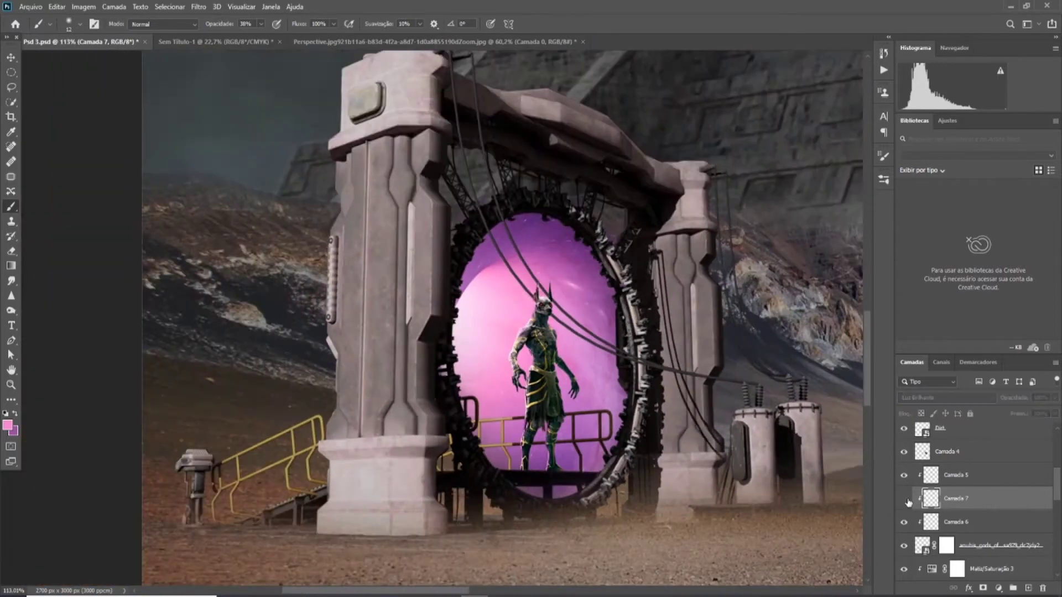
pyautogui.scroll(4, 479, 436)
pyautogui.scroll(5, 479, 436)
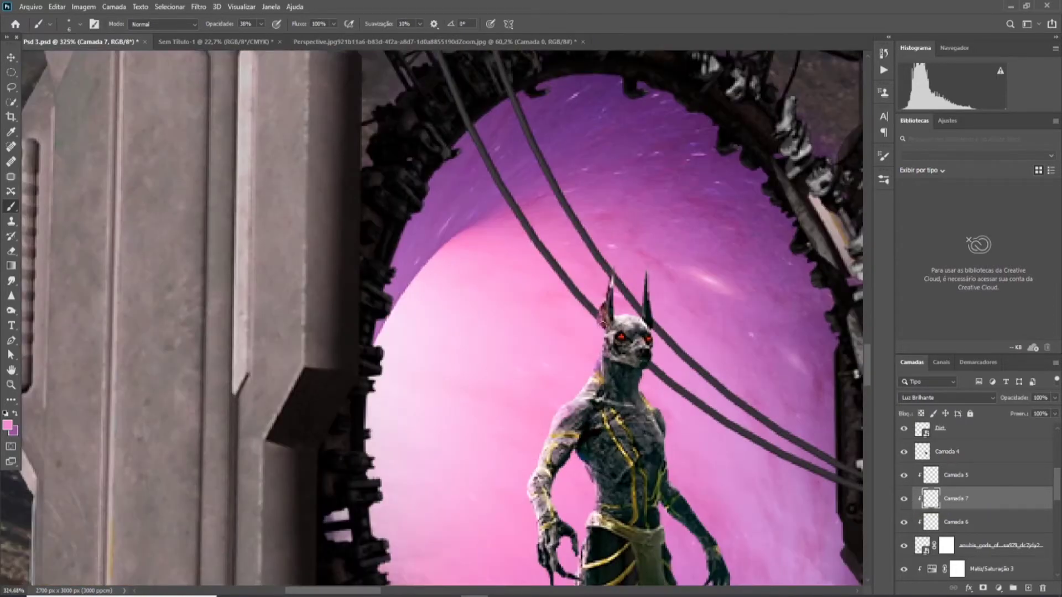
pyautogui.scroll(-3, 611, 390)
pyautogui.scroll(-3, 611, 390)
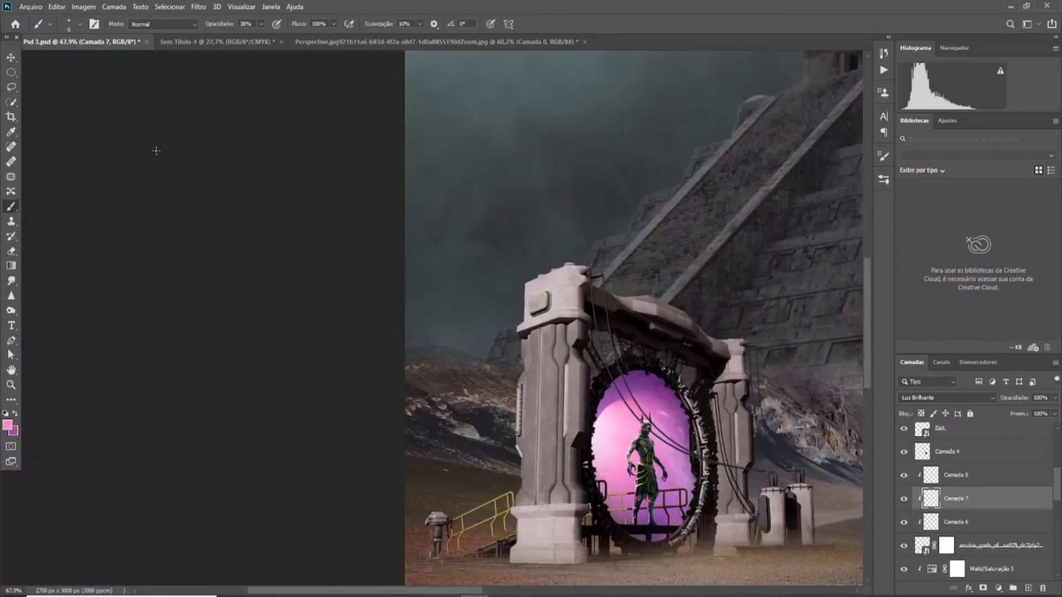
pyautogui.scroll(1, 611, 390)
pyautogui.click(1028, 588)
# - Fill the new layer with grey via Editar > Preencher and set it to Overlay (Sobrepor)
pyautogui.click(57, 6)
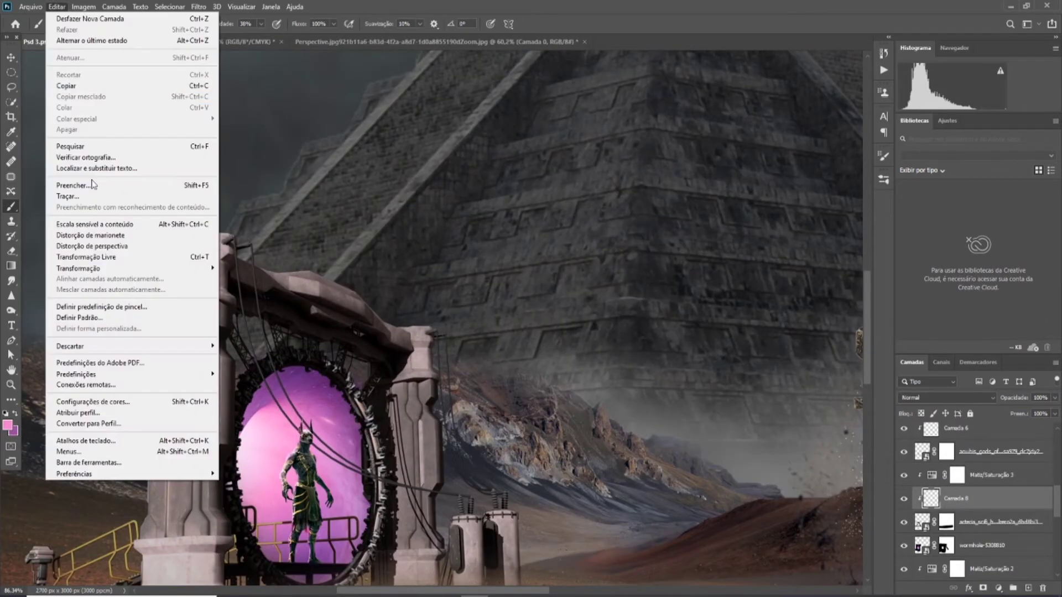
pyautogui.click(66, 186)
pyautogui.press('Return')
pyautogui.click(945, 397)
pyautogui.click(909, 448)
pyautogui.press('v')
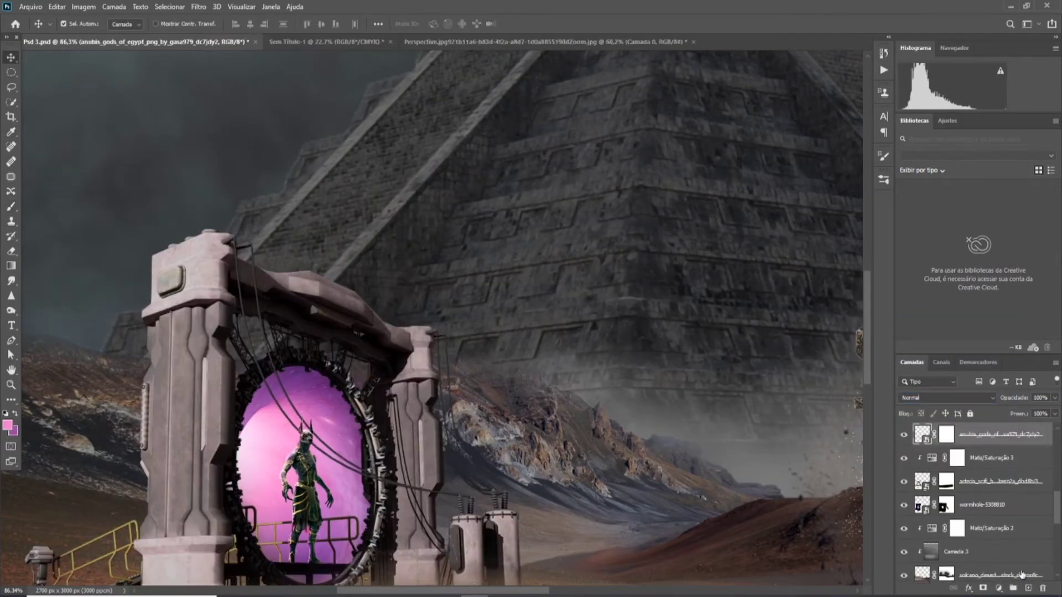
pyautogui.click(945, 397)
pyautogui.click(935, 459)
# - Add another new layer filled with 50% grey for dodging and burning
pyautogui.press('o')
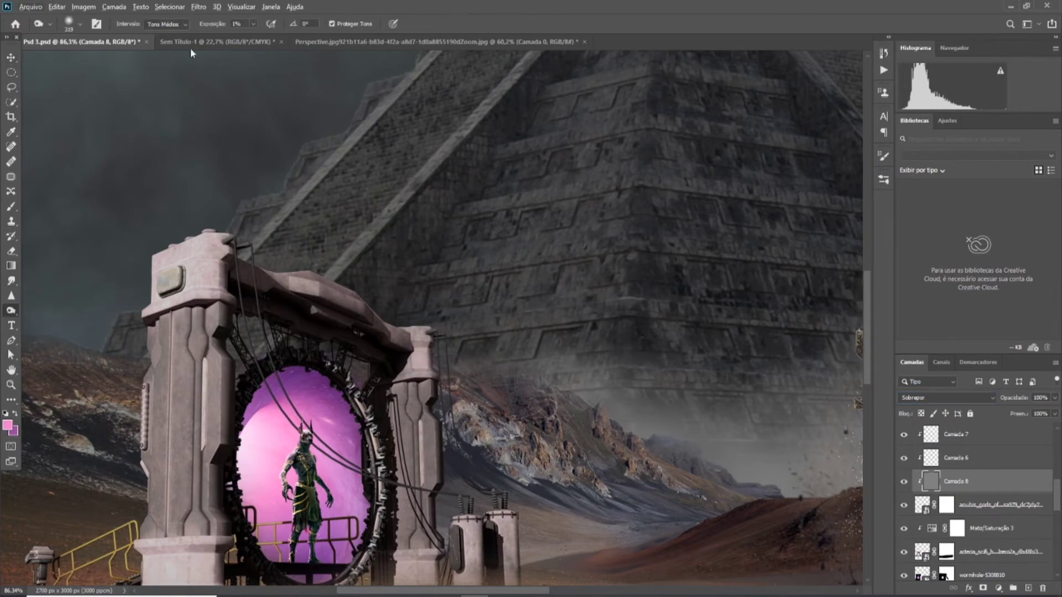
pyautogui.hotkey('shift', 'o')
pyautogui.scroll(5, 307, 488)
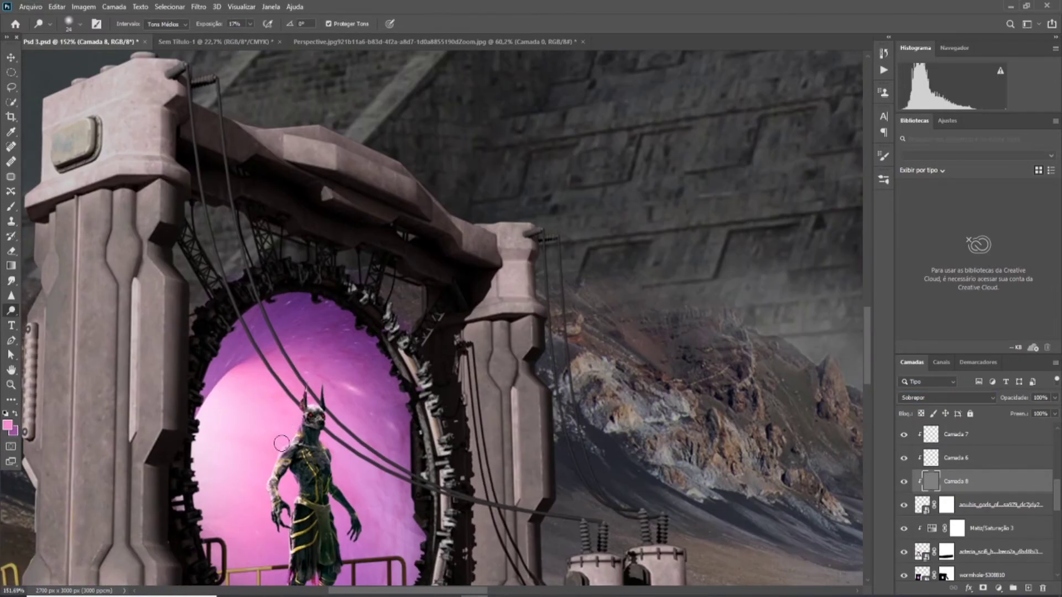
pyautogui.scroll(5, 321, 372)
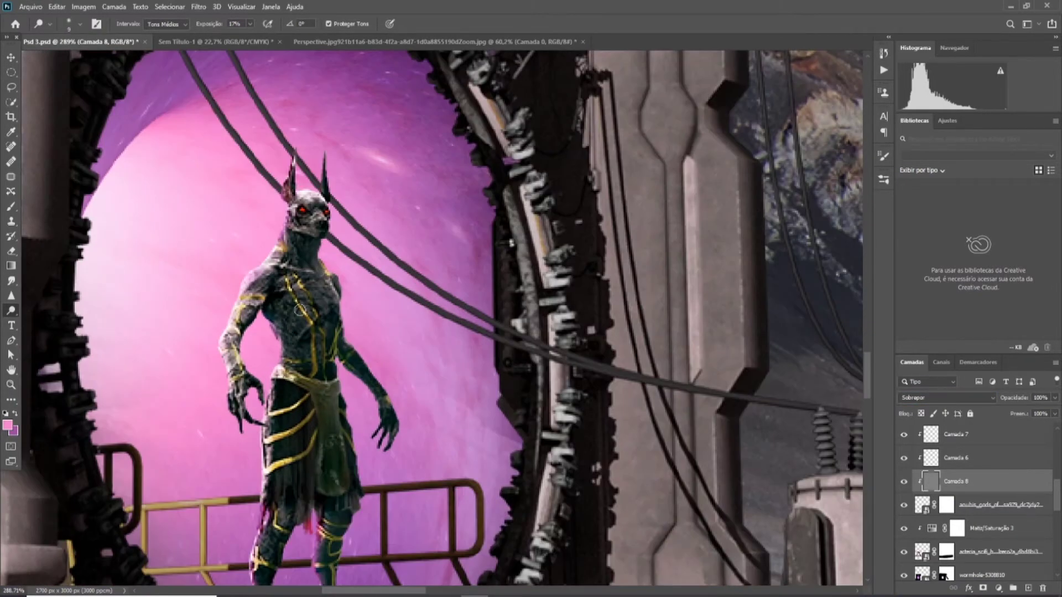
pyautogui.hotkey('ctrl', '0')
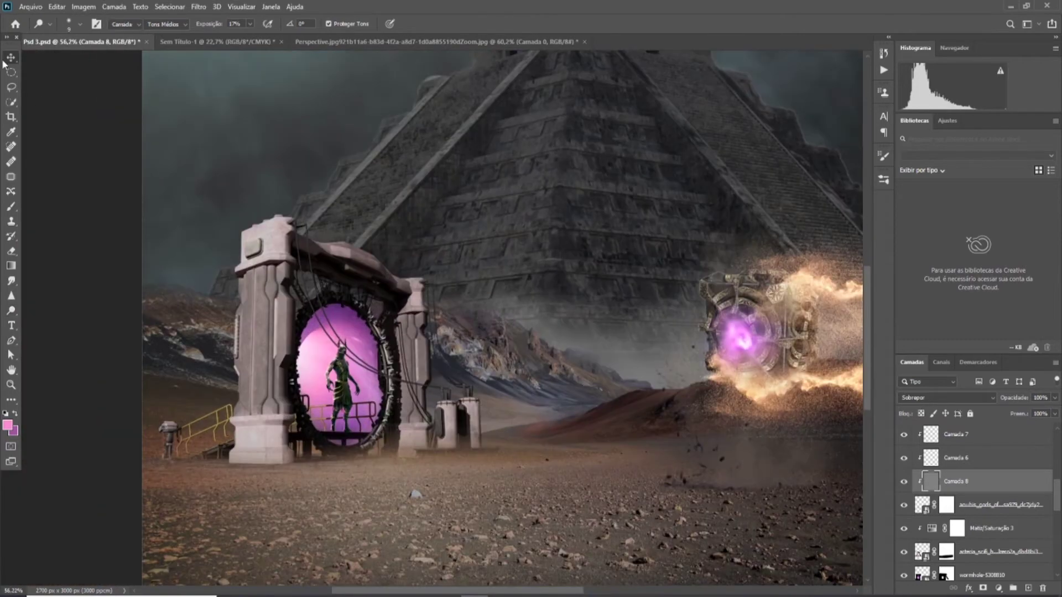
pyautogui.hotkey('ctrl', 'shift', 'alt', 'n')
pyautogui.press('i')
pyautogui.hotkey('shift', 'F5')
pyautogui.press('Return')
# - Burn the left gate pillar darker and dodge the portal ring's right edge brighter on Camada 9
pyautogui.press('o')
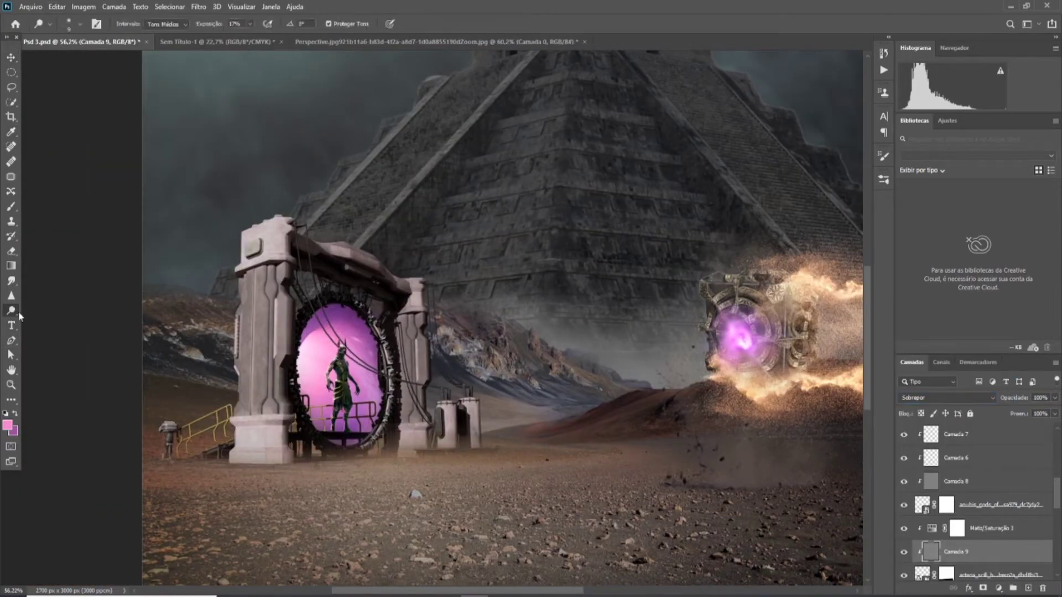
pyautogui.moveTo(213, 468); pyautogui.dragTo(296, 201)
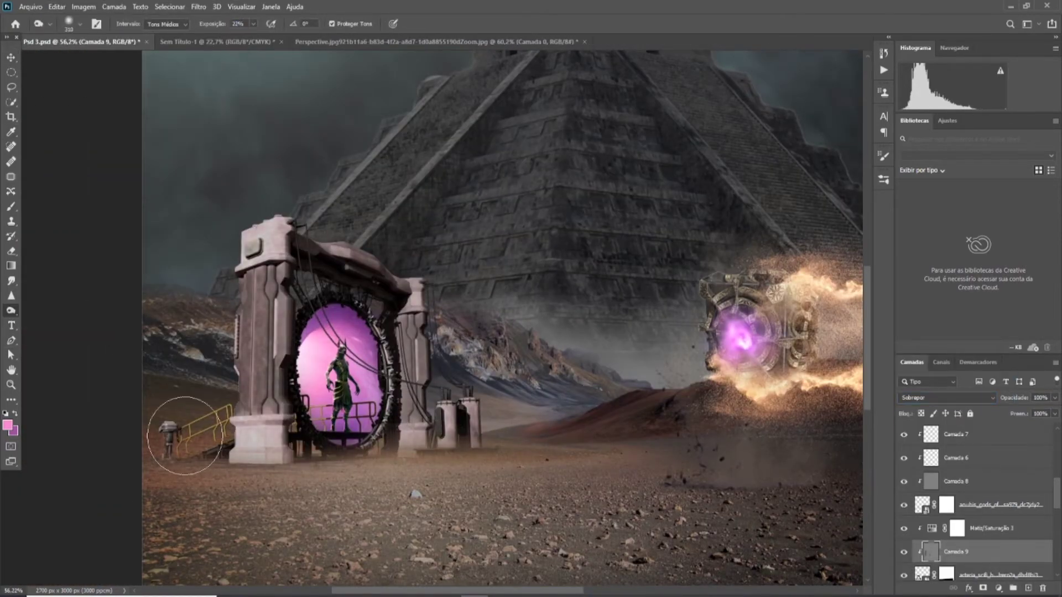
pyautogui.click(932, 529)
pyautogui.click(249, 277)
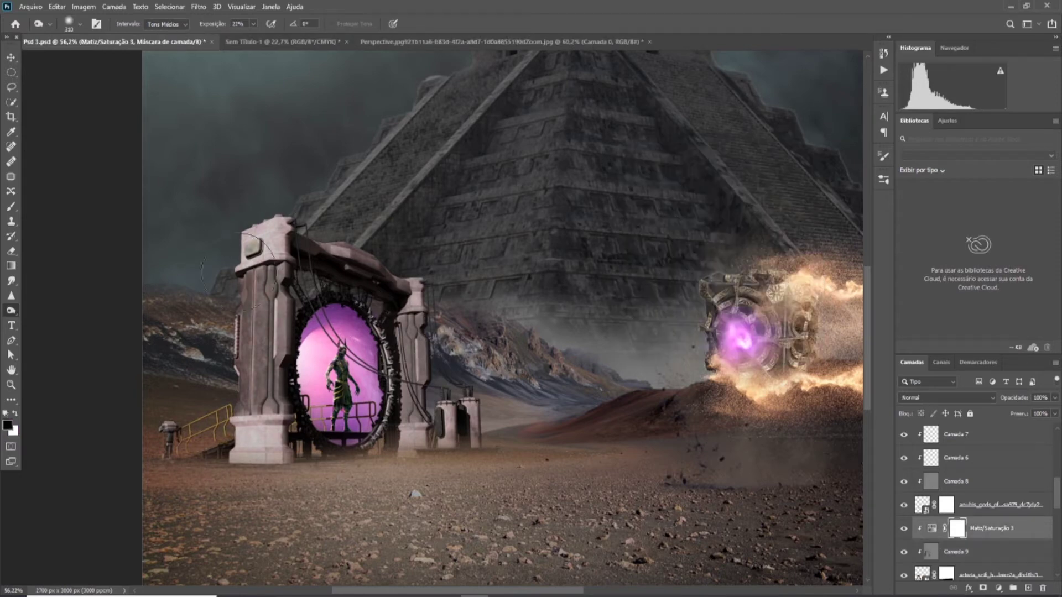
pyautogui.hotkey('alt', '[')
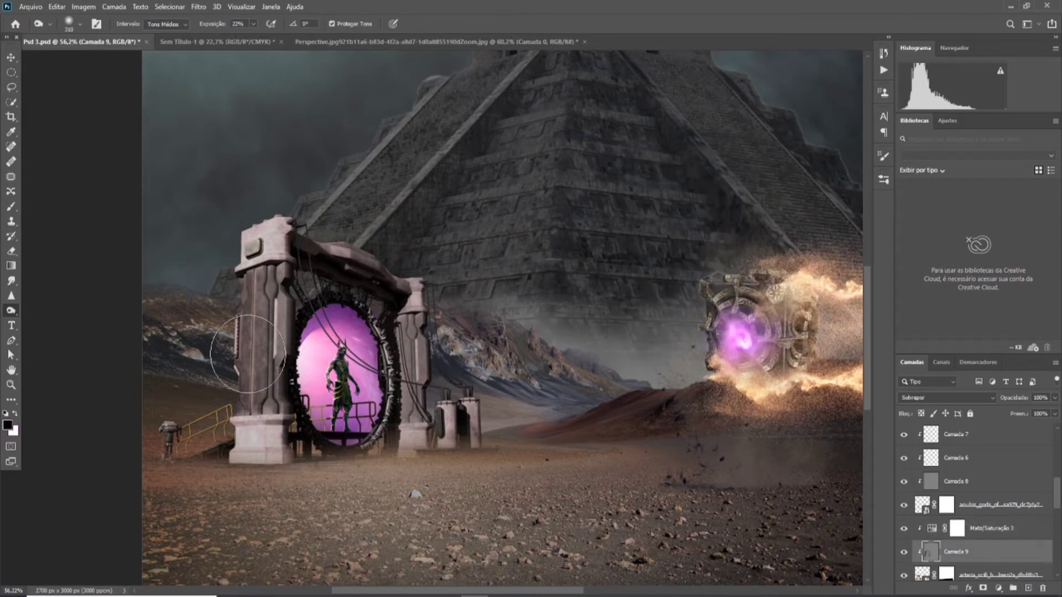
pyautogui.hotkey('shift', 'o')
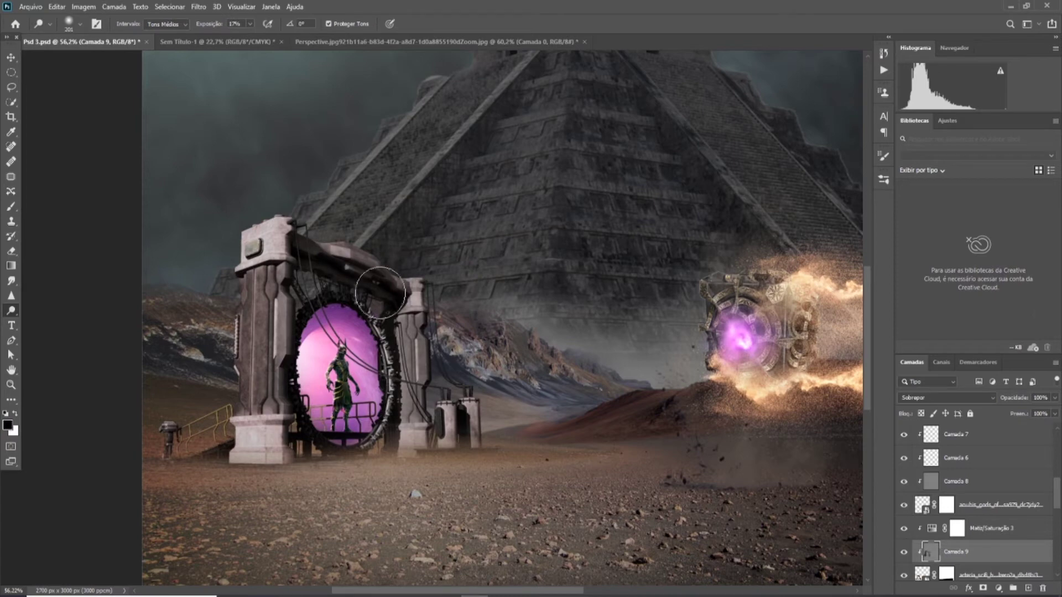
pyautogui.moveTo(387, 338); pyautogui.dragTo(404, 404)
pyautogui.click(1028, 588)
# - Try a pink glow stroke over the portal on the new layer, then undo it
pyautogui.press('b')
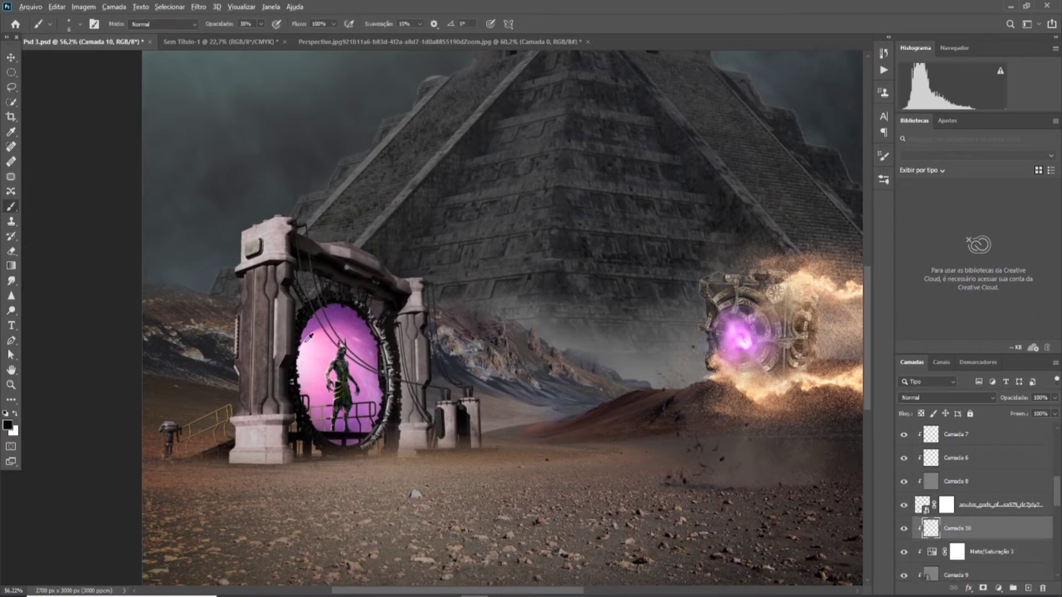
pyautogui.keyDown('alt'); pyautogui.click(310, 337); pyautogui.keyUp('alt')
pyautogui.click(946, 398)
pyautogui.click(935, 443)
pyautogui.moveTo(344, 333); pyautogui.dragTo(309, 276)
pyautogui.hotkey('ctrl', 'z')
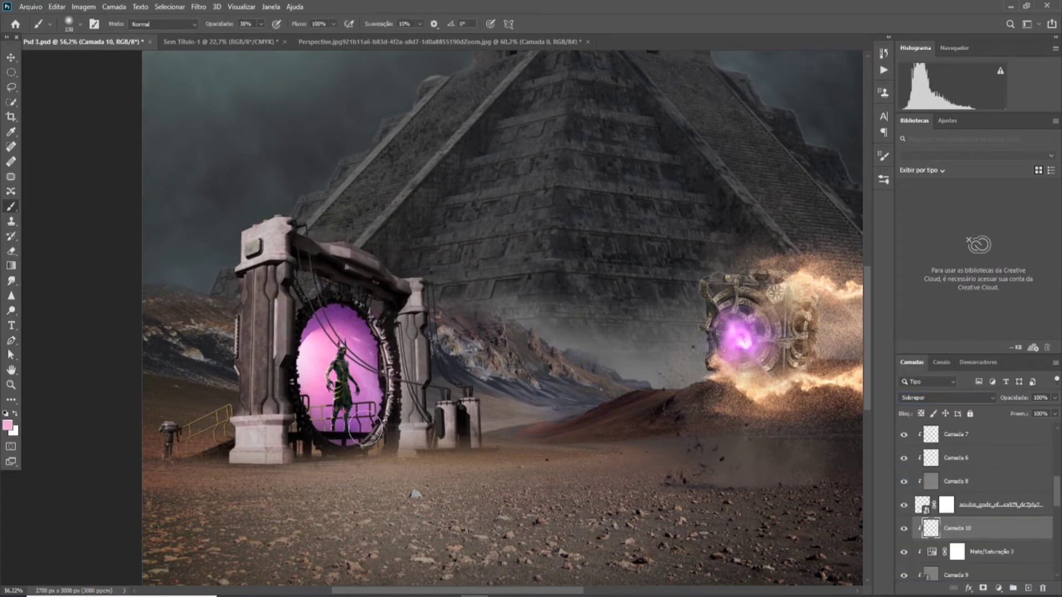
pyautogui.scroll(3, 386, 362)
# - Add a Vivid Light layer and paint pink light on the pillar right of the portal
pyautogui.hotkey('ctrl', 'shift', 'alt', 'n')
pyautogui.hotkey('shift', 'alt', 'v')
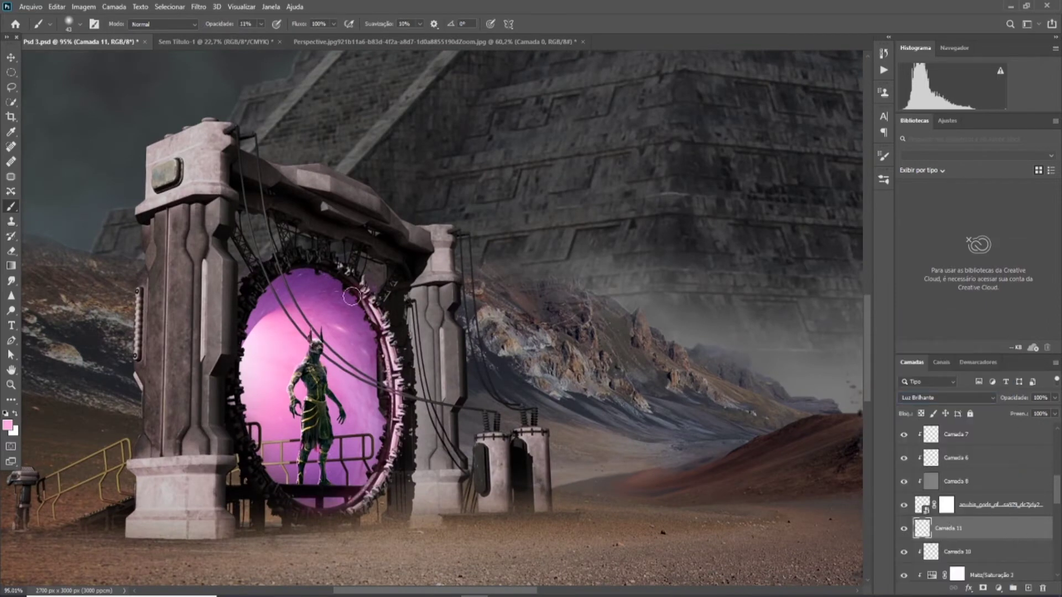
pyautogui.scroll(-3, 416, 425)
pyautogui.hotkey('alt', '[')
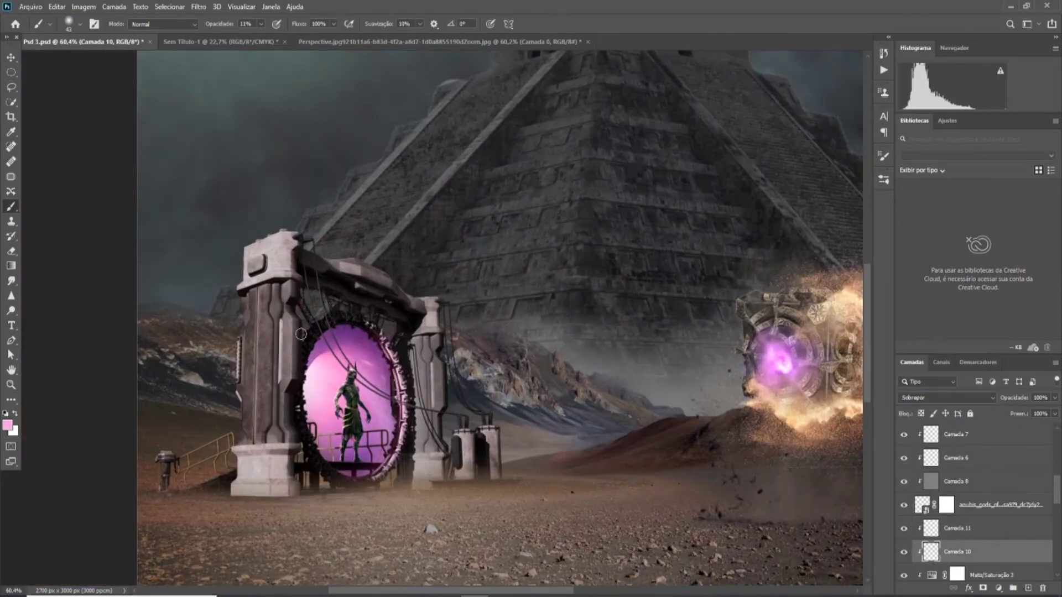
pyautogui.moveTo(411, 464); pyautogui.dragTo(425, 455)
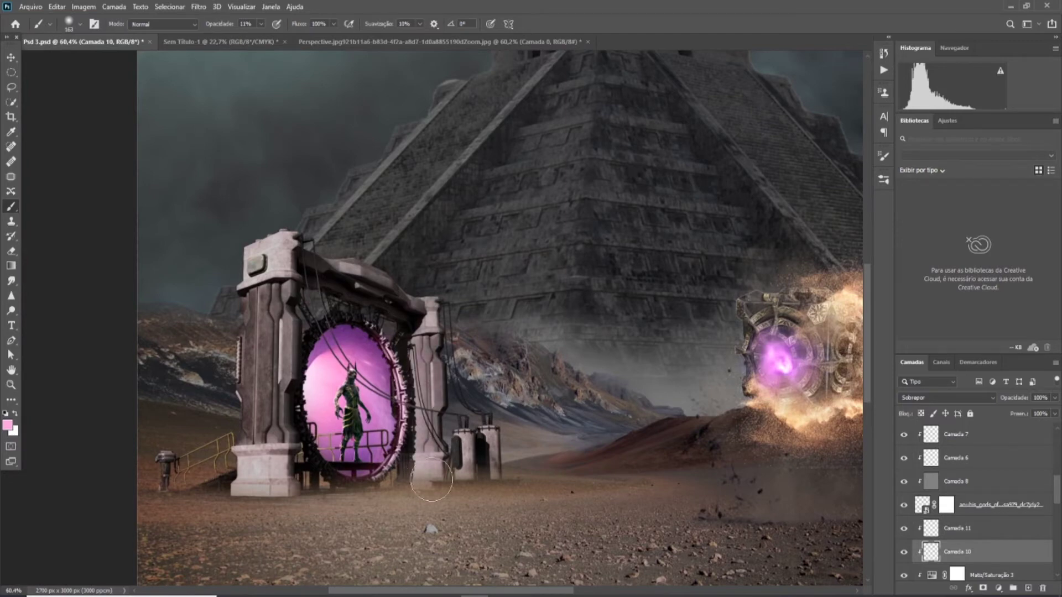
pyautogui.hotkey('ctrl', '0')
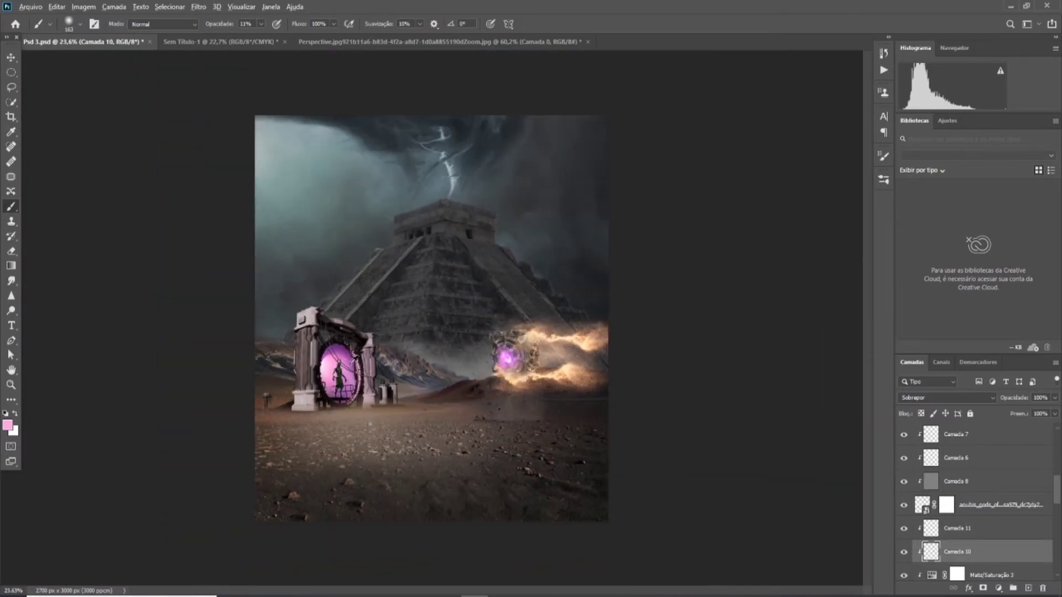
# - Add Camada 12 set to Overlay (Sobrepor) with default black and white colours
pyautogui.scroll(1, 543, 500)
pyautogui.hotkey('ctrl', 'shift', 'alt', 'n')
pyautogui.press('d')
pyautogui.click(924, 399)
pyautogui.click(925, 445)
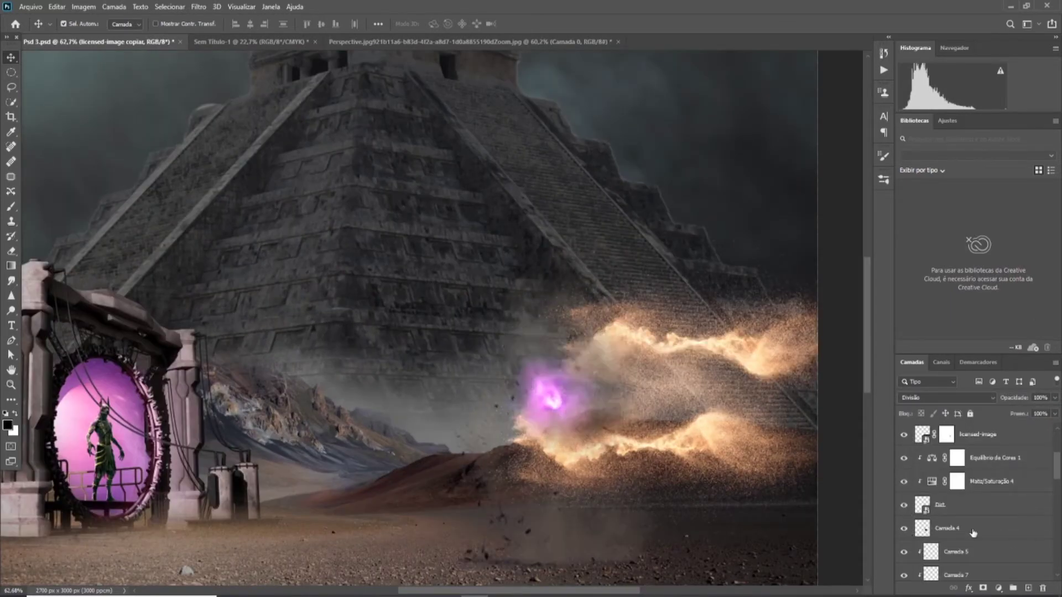
# - Add a Matiz/Saturação adjustment layer (Matiz/Saturação 7) from the Layers panel
pyautogui.click(1004, 477)
# - Lower the flying machine's Lightness to -19 and set Camada 13 to Overlay
pyautogui.moveTo(715, 271); pyautogui.dragTo(699, 272)
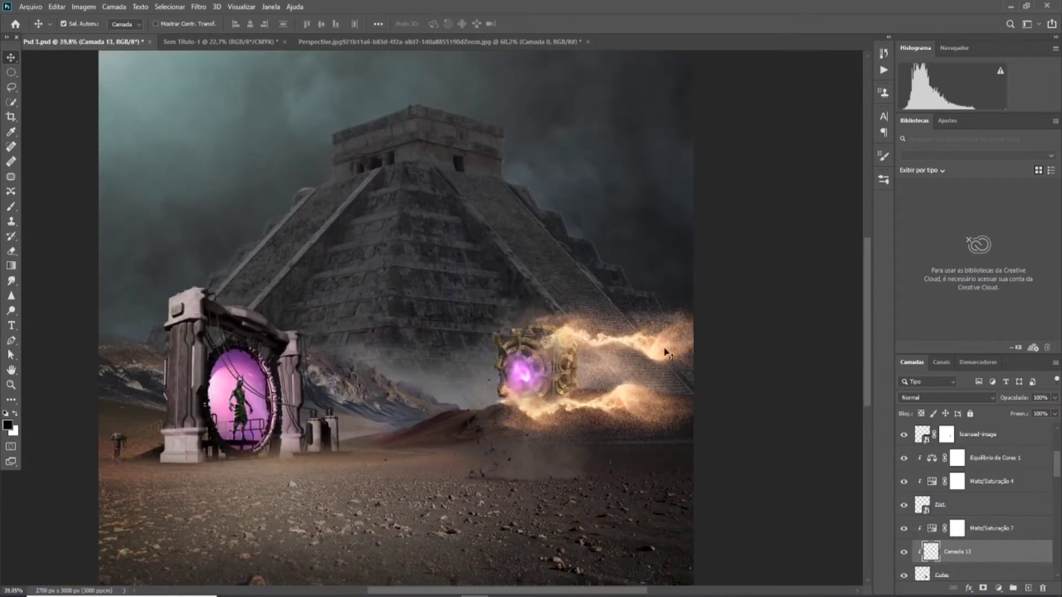
pyautogui.click(11, 206)
pyautogui.click(945, 397)
pyautogui.click(918, 450)
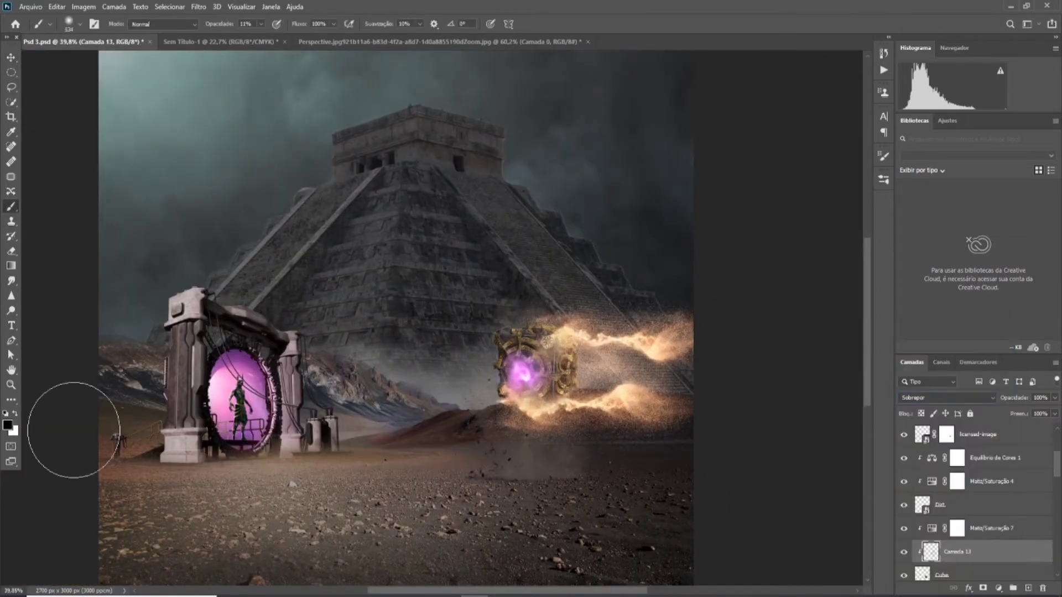
# - Make white the painting colour for brushing highlights onto the cube
pyautogui.press('x')
pyautogui.scroll(3, 567, 346)
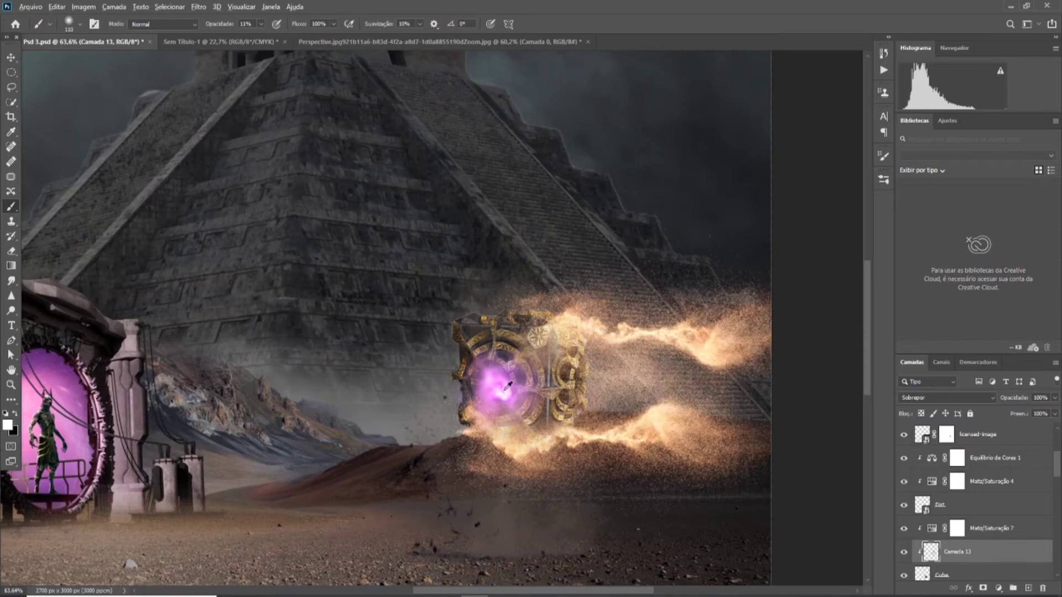
pyautogui.scroll(-5, 523, 407)
pyautogui.scroll(-3, 522, 407)
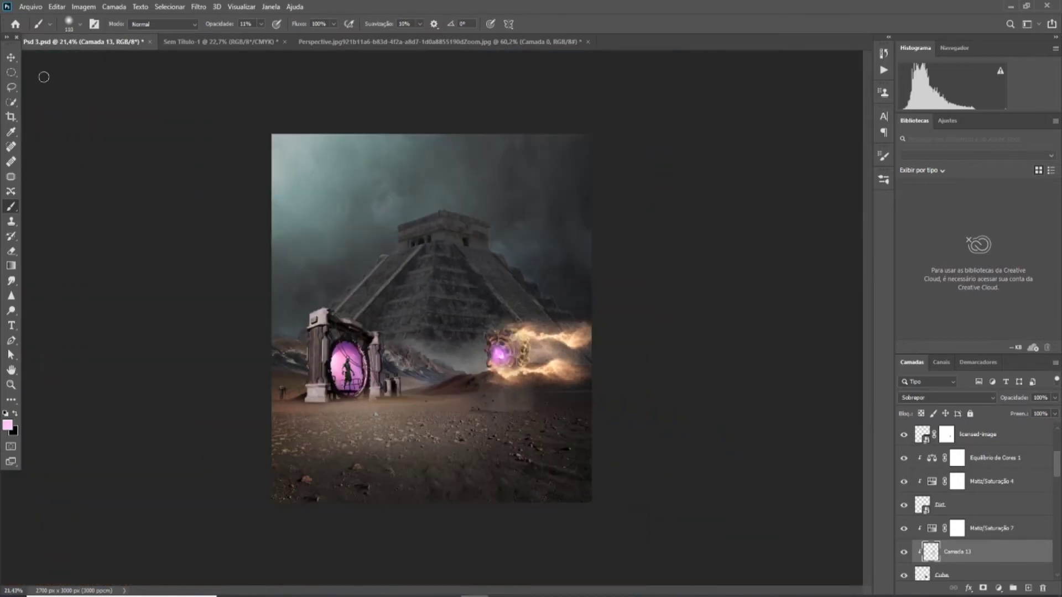
pyautogui.press('v')
pyautogui.hotkey('ctrl', '0')
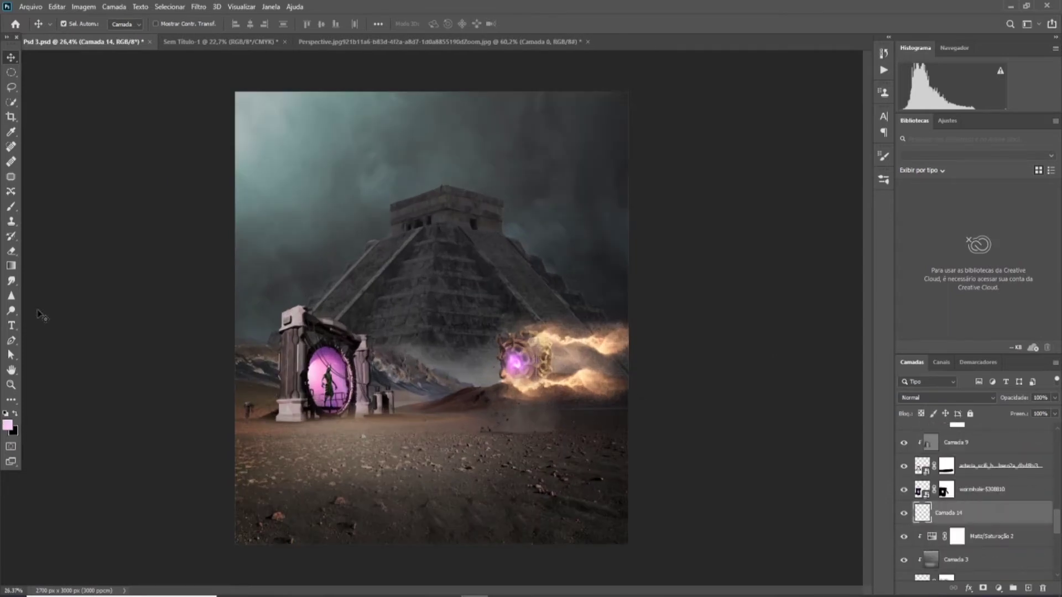
# - Pick a pink painting colour and open the Motion Blur filter settings
pyautogui.scroll(3, 548, 394)
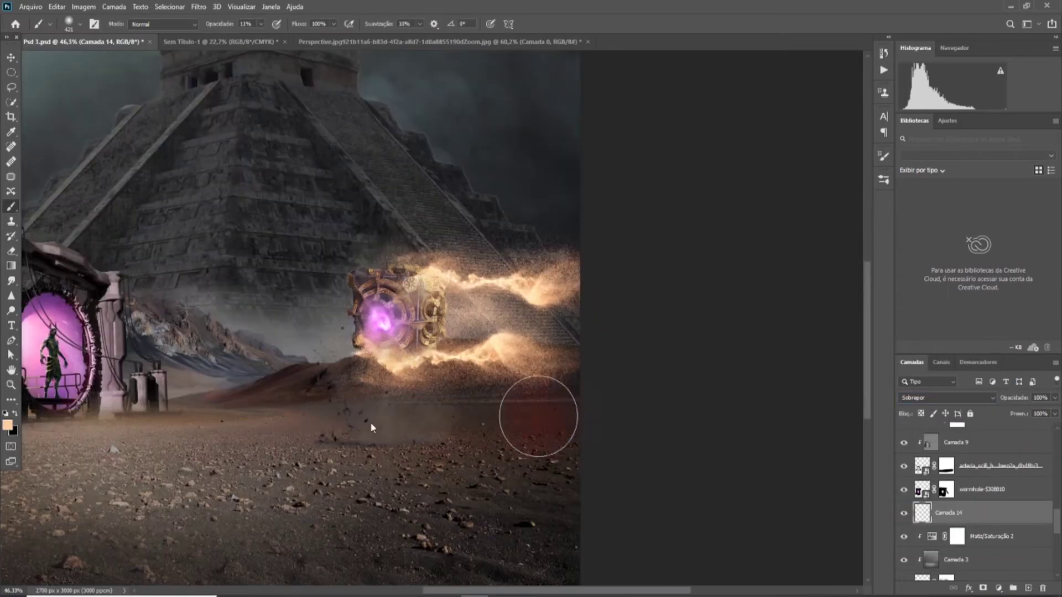
pyautogui.scroll(-3, 647, 407)
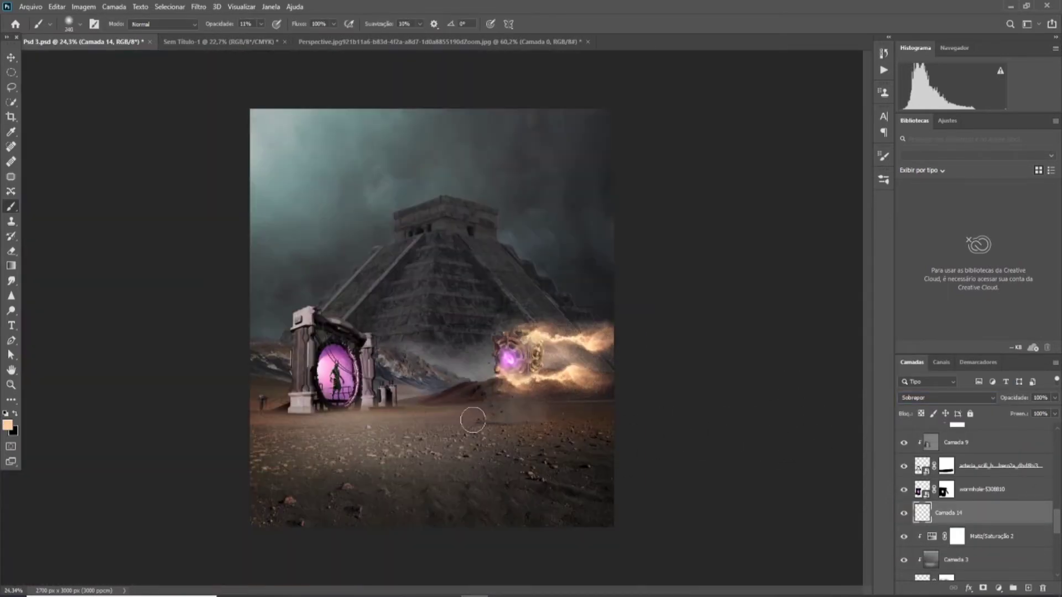
pyautogui.scroll(1, 647, 444)
pyautogui.scroll(-2, 720, 420)
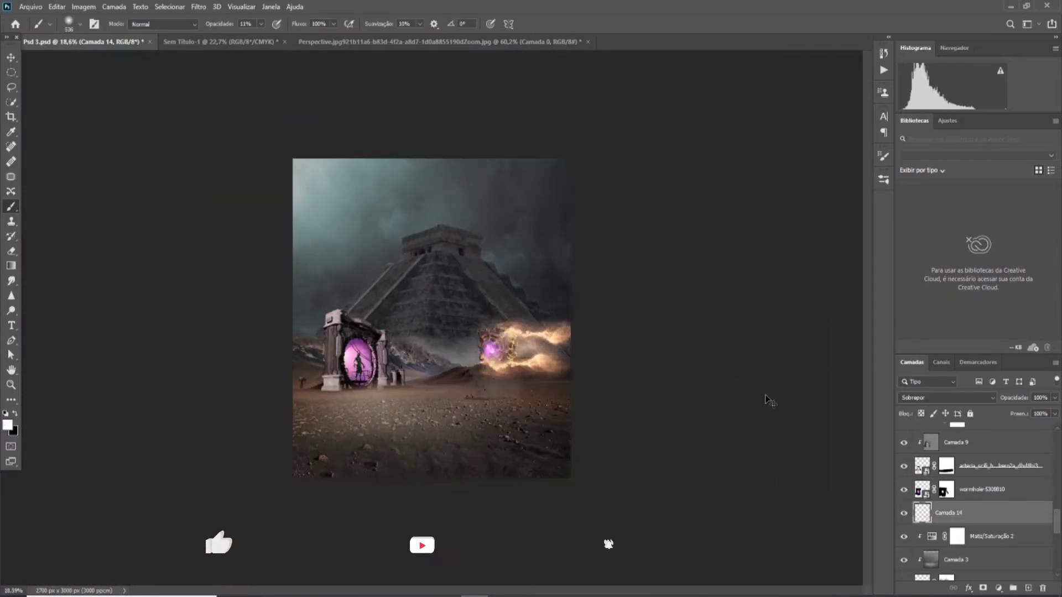
pyautogui.scroll(2, 696, 417)
pyautogui.keyDown('alt'); pyautogui.click(519, 361); pyautogui.keyUp('alt')
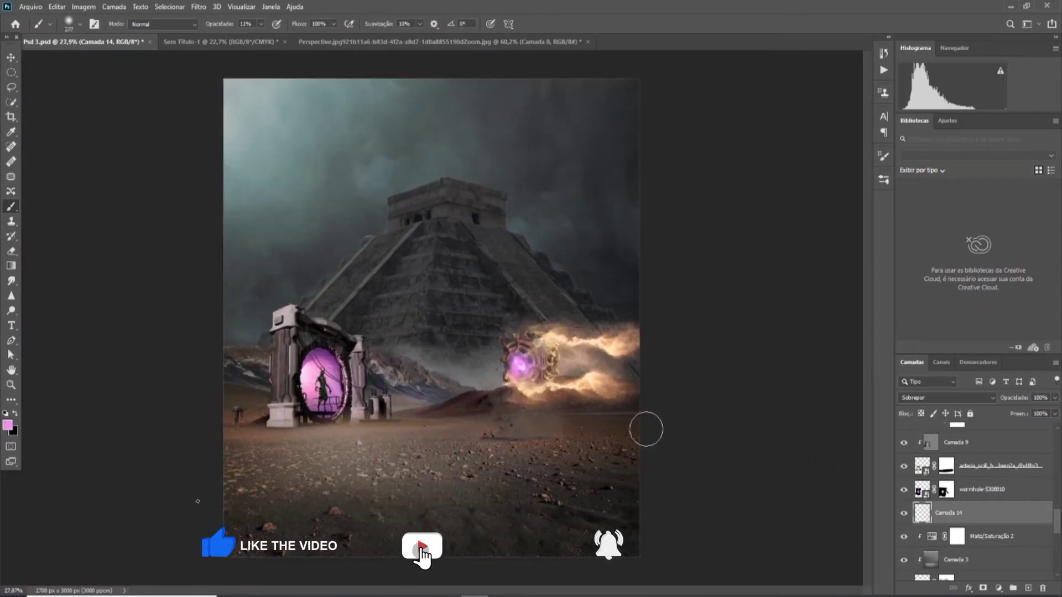
pyautogui.scroll(-2, 645, 427)
pyautogui.scroll(2, 695, 474)
pyautogui.click(198, 7)
pyautogui.click(382, 202)
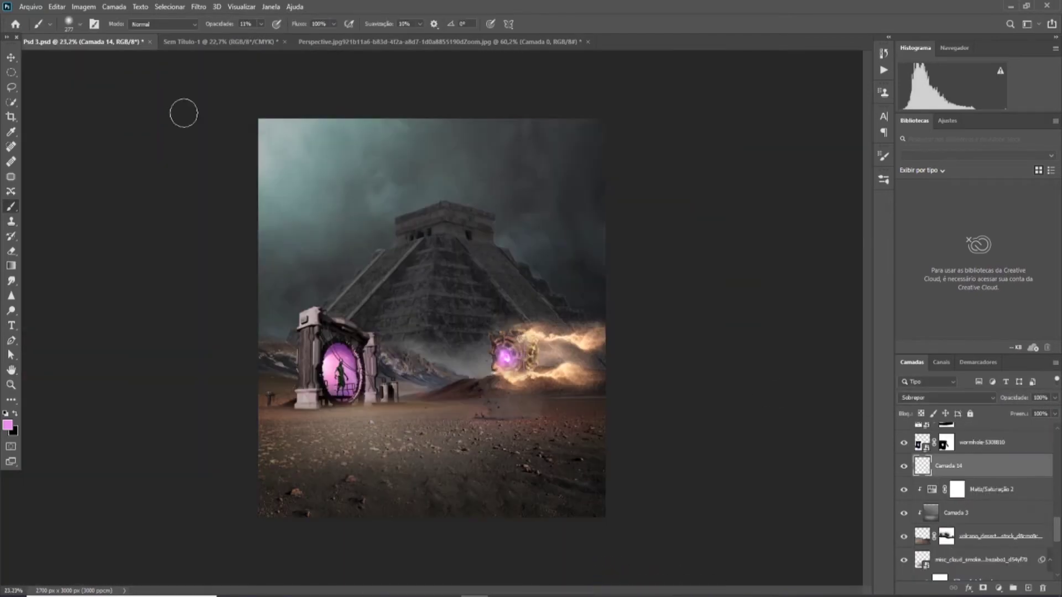
# - Create a new empty layer, Camada 15
pyautogui.hotkey('ctrl', 'shift', 'alt', 'n')
pyautogui.click(11, 206)
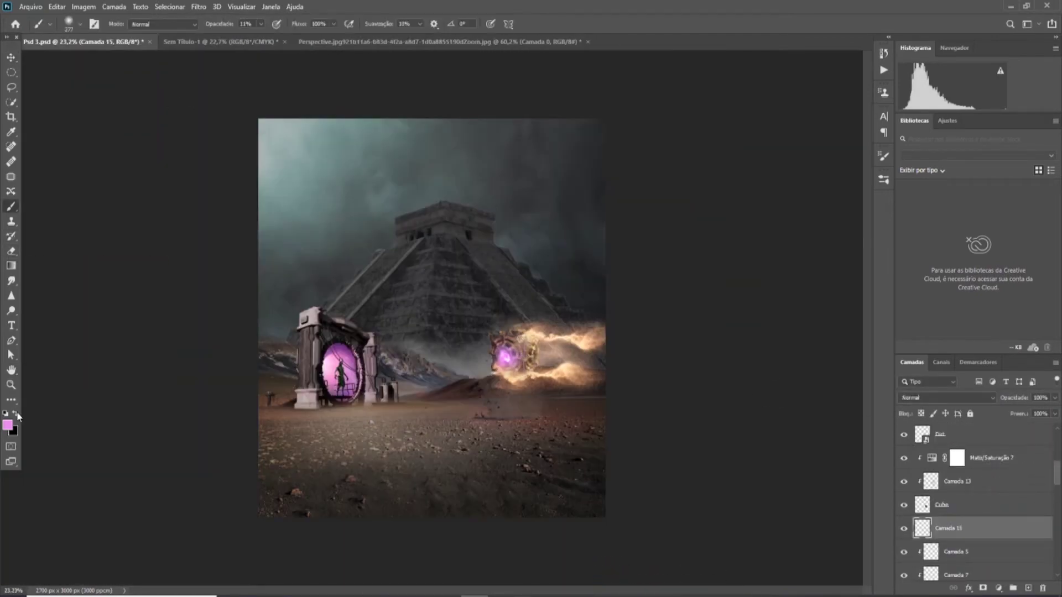
pyautogui.scroll(3, 527, 413)
pyautogui.scroll(-3, 594, 460)
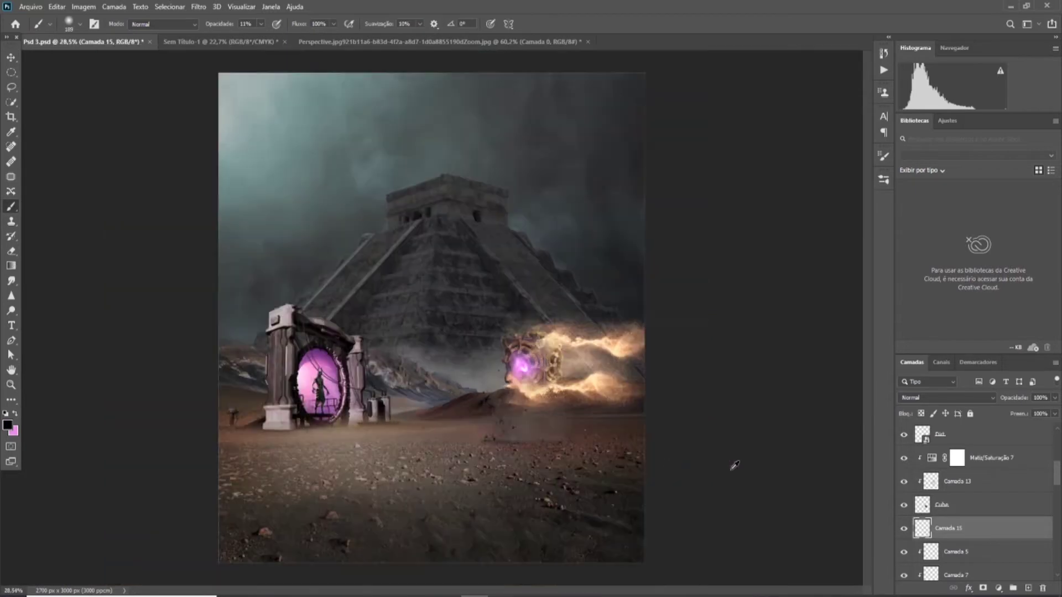
pyautogui.scroll(1, 597, 439)
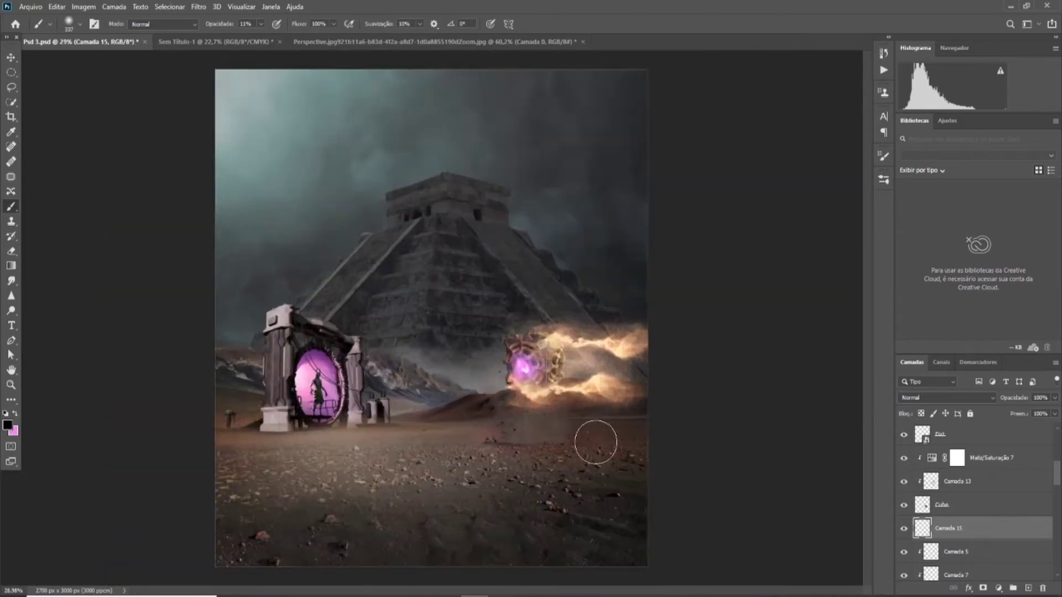
pyautogui.scroll(-2, 689, 414)
pyautogui.press('v')
# - Create Camada 16 set to Overlay blending, with white as the painting colour
pyautogui.hotkey('ctrl', 'shift', 'alt', 'n')
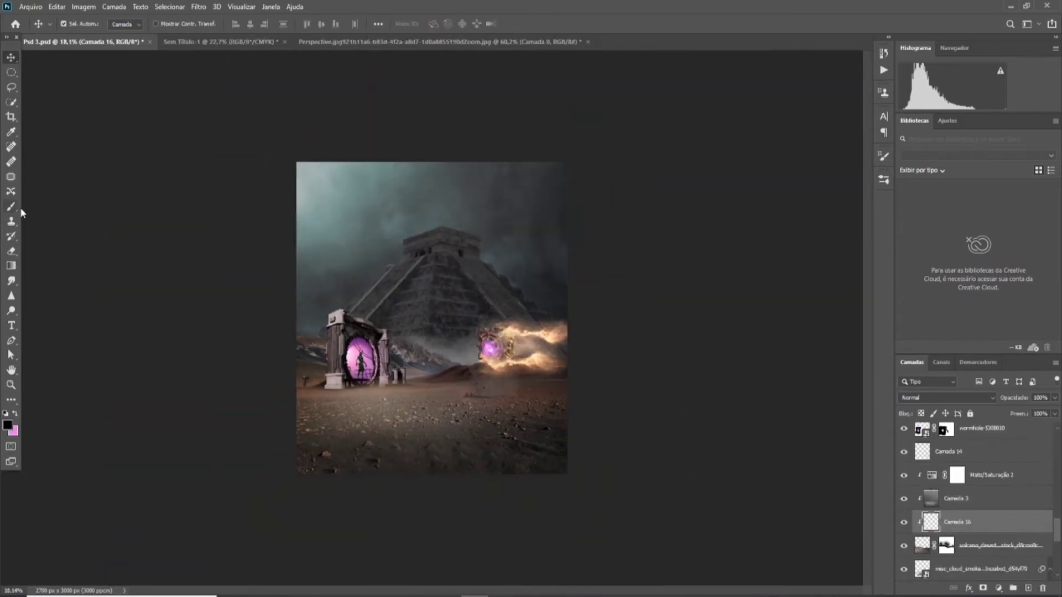
pyautogui.click(11, 207)
pyautogui.click(941, 398)
pyautogui.click(910, 448)
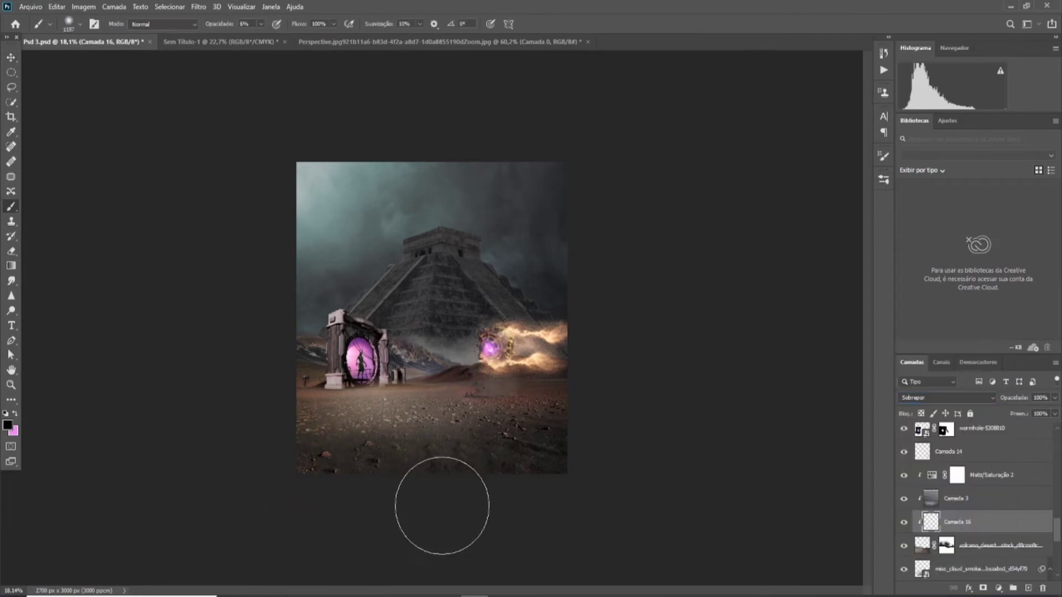
pyautogui.press('d')
pyautogui.press('x')
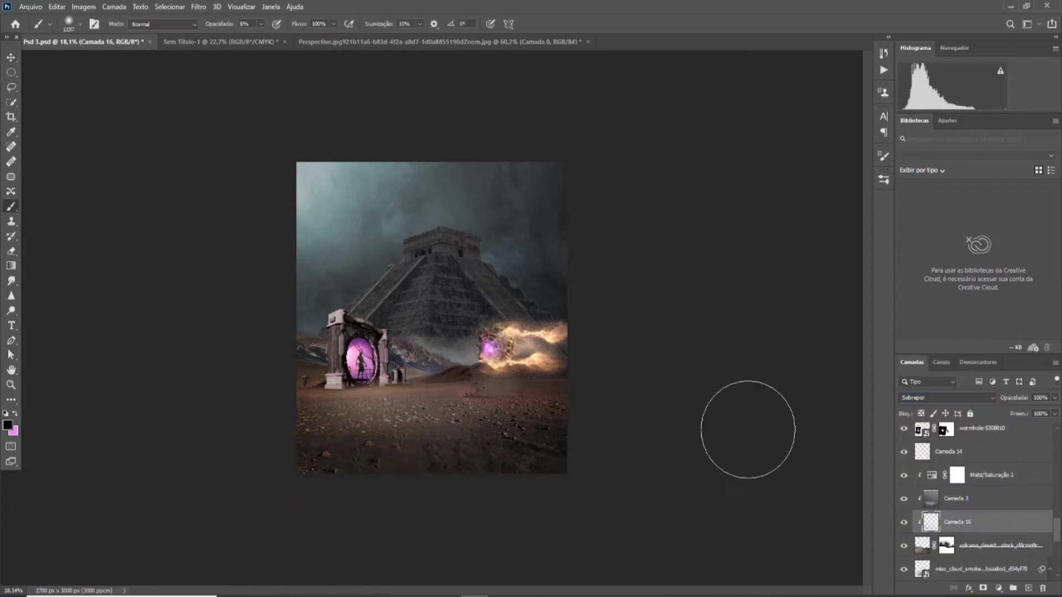
pyautogui.scroll(5, 502, 445)
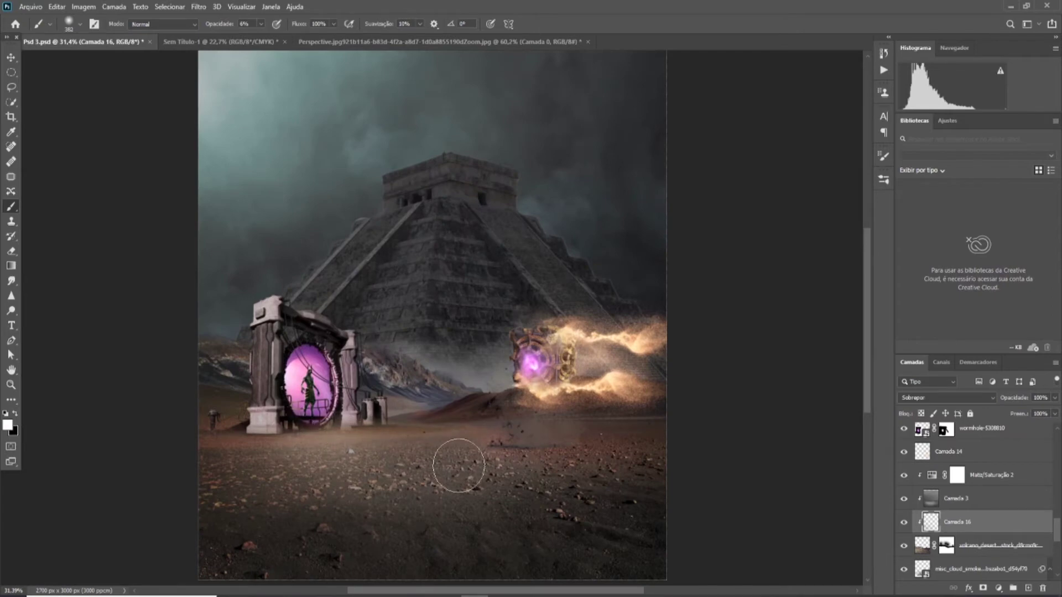
pyautogui.scroll(1, 481, 445)
pyautogui.scroll(-3, 474, 443)
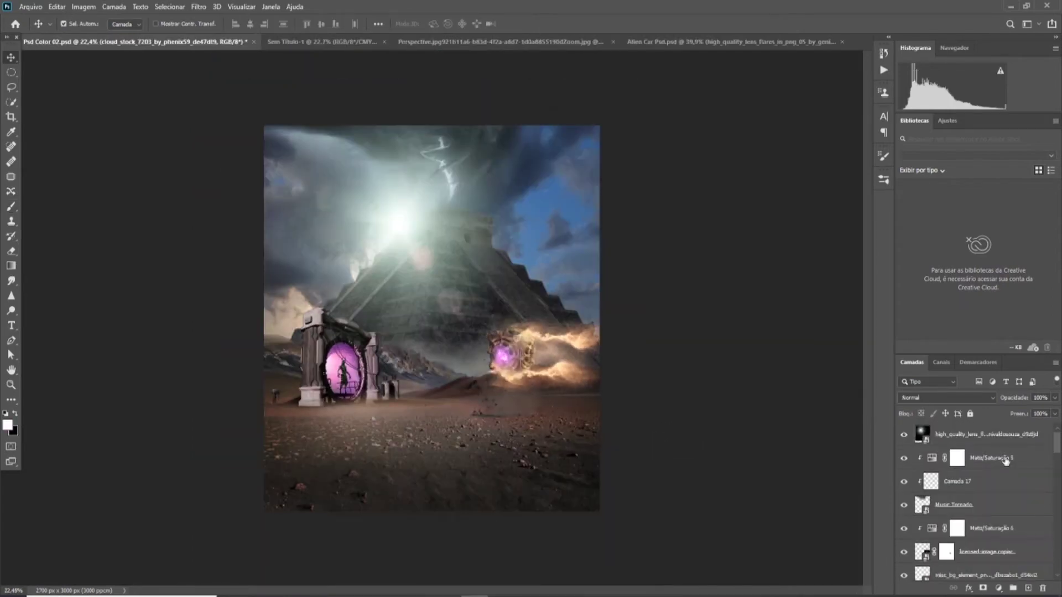
pyautogui.click(12, 208)
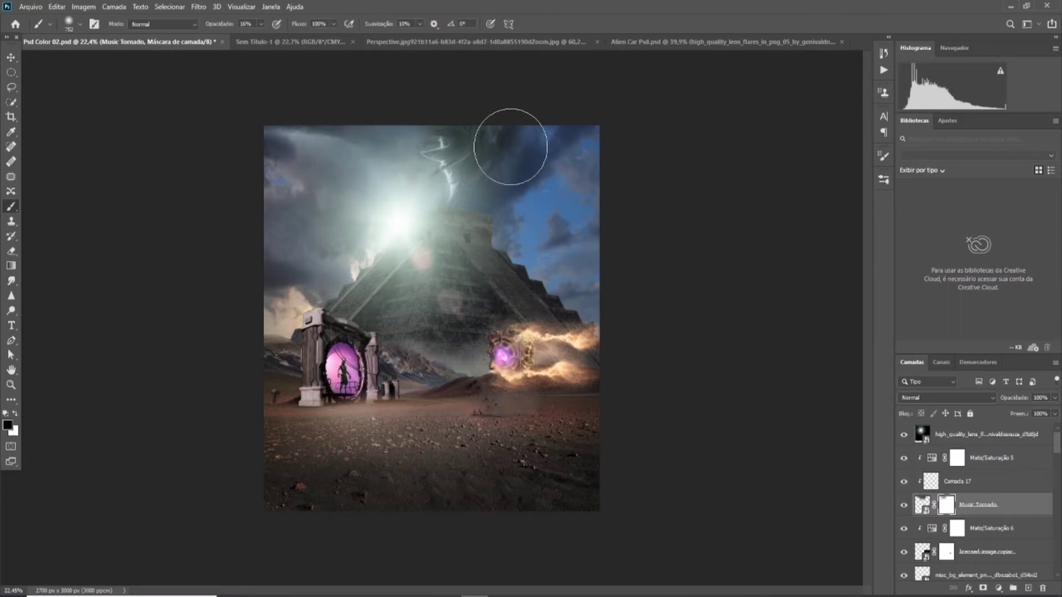
pyautogui.scroll(3, 482, 160)
pyautogui.scroll(-1, 486, 147)
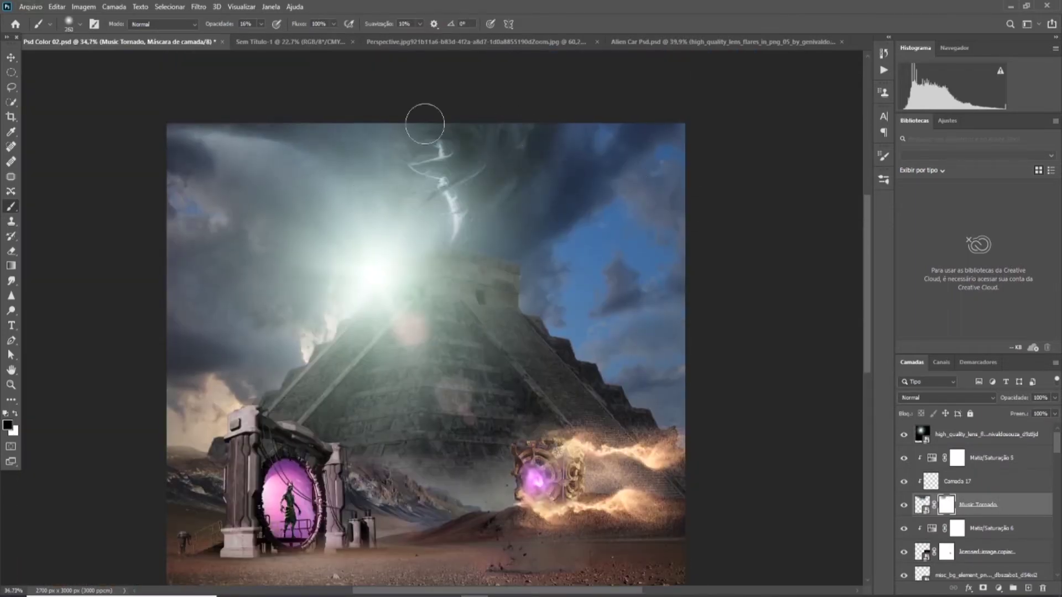
pyautogui.scroll(-3, 544, 130)
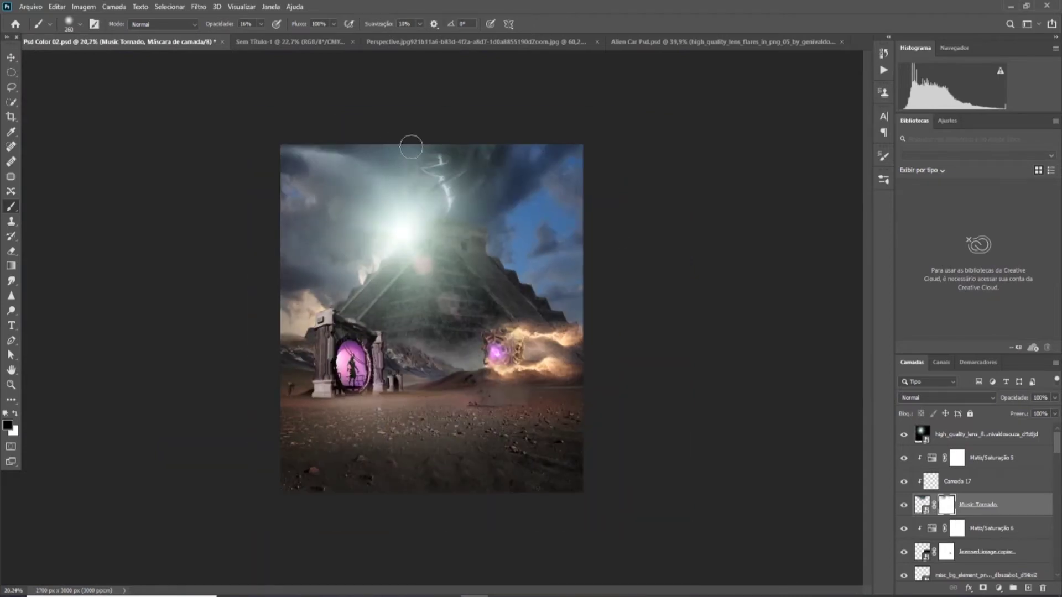
# - Lower the Lightness of the Matiz/Saturação 5 adjustment
pyautogui.doubleClick(932, 458)
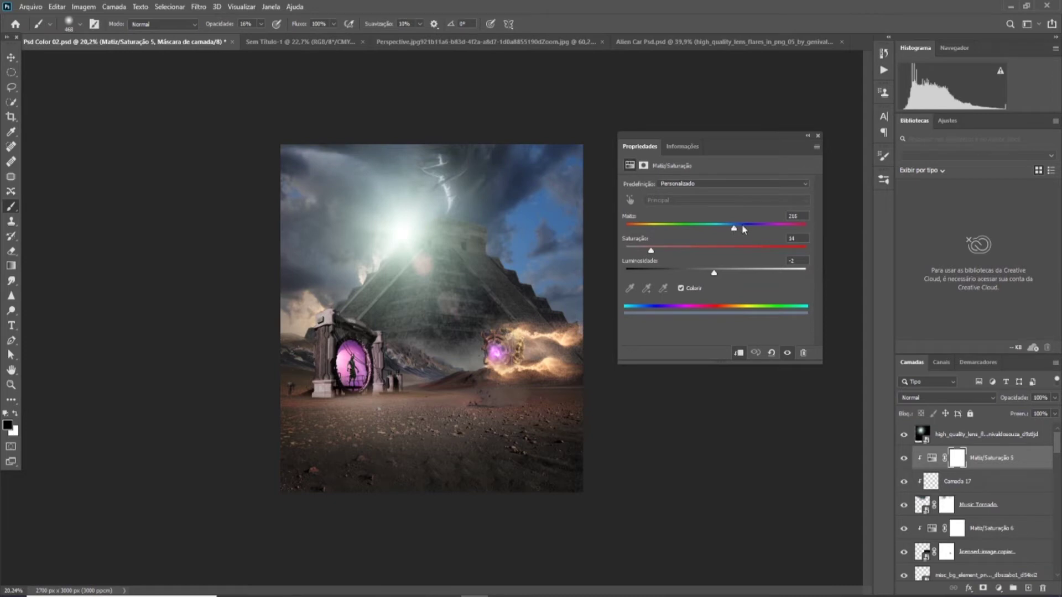
pyautogui.moveTo(715, 273); pyautogui.dragTo(726, 273)
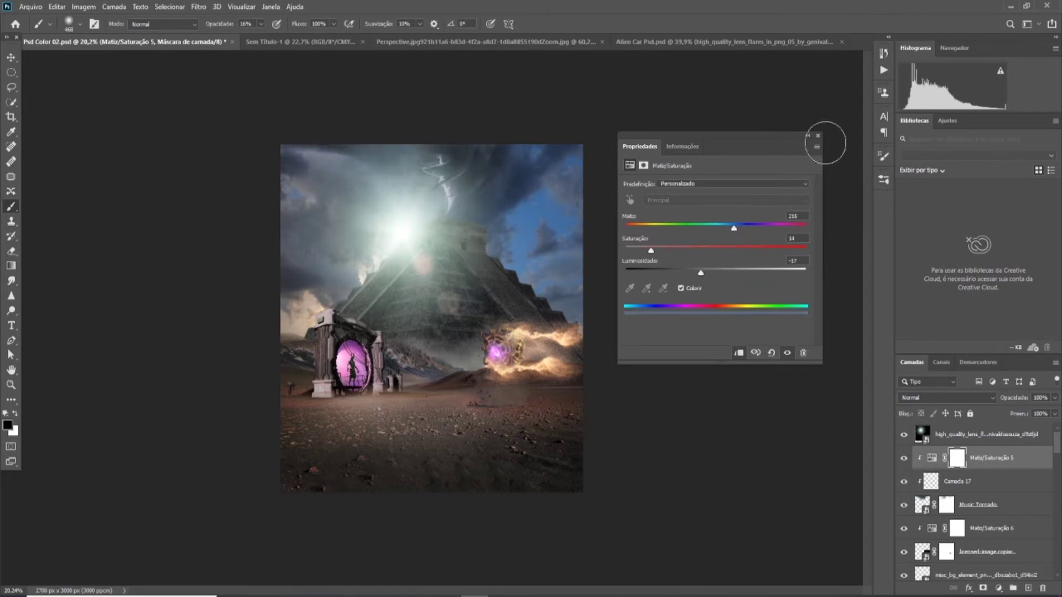
pyautogui.click(818, 136)
# - Add a Color Balance adjustment clipped to Camada 17
pyautogui.click(974, 481)
pyautogui.click(998, 588)
pyautogui.click(990, 488)
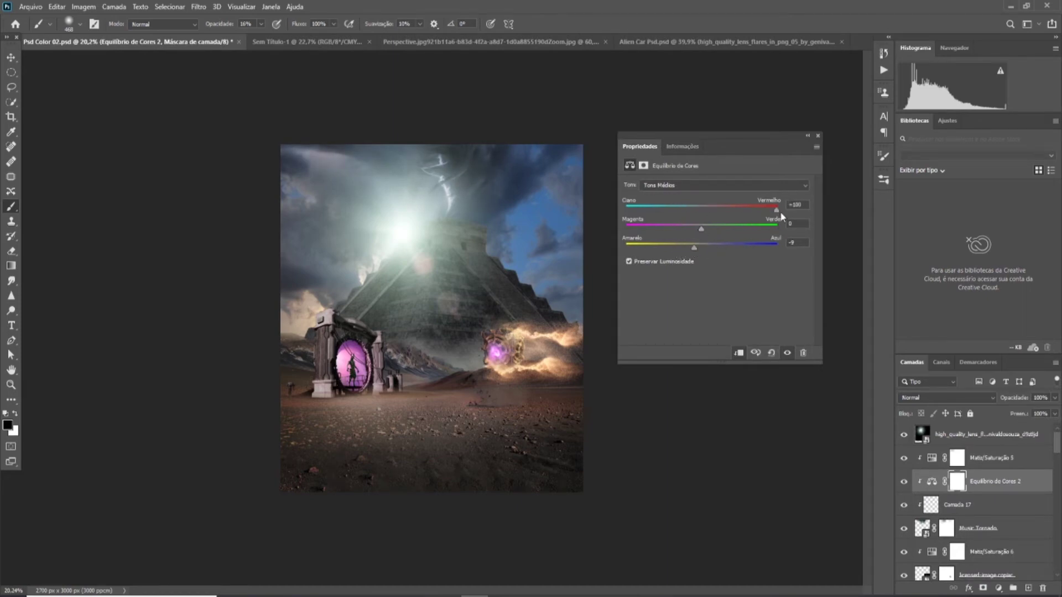
pyautogui.click(817, 136)
# - Hide the Music Tornado layer
pyautogui.scroll(-3, 719, 221)
pyautogui.scroll(3, 763, 271)
pyautogui.scroll(-2, 700, 259)
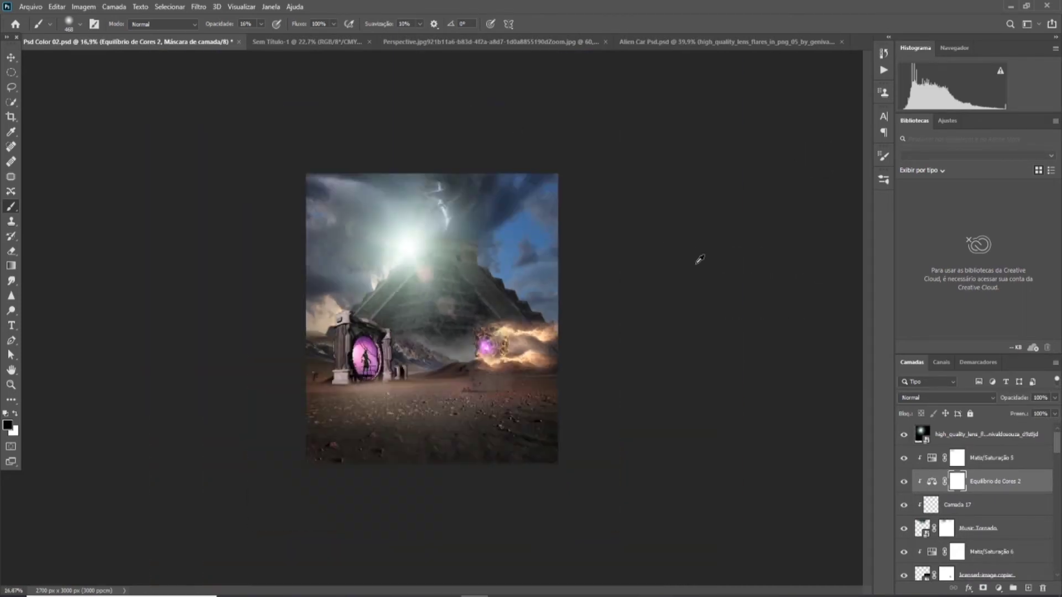
pyautogui.click(904, 530)
# - Scale down the lens flare and reposition it above the pyramid
pyautogui.scroll(2, 533, 230)
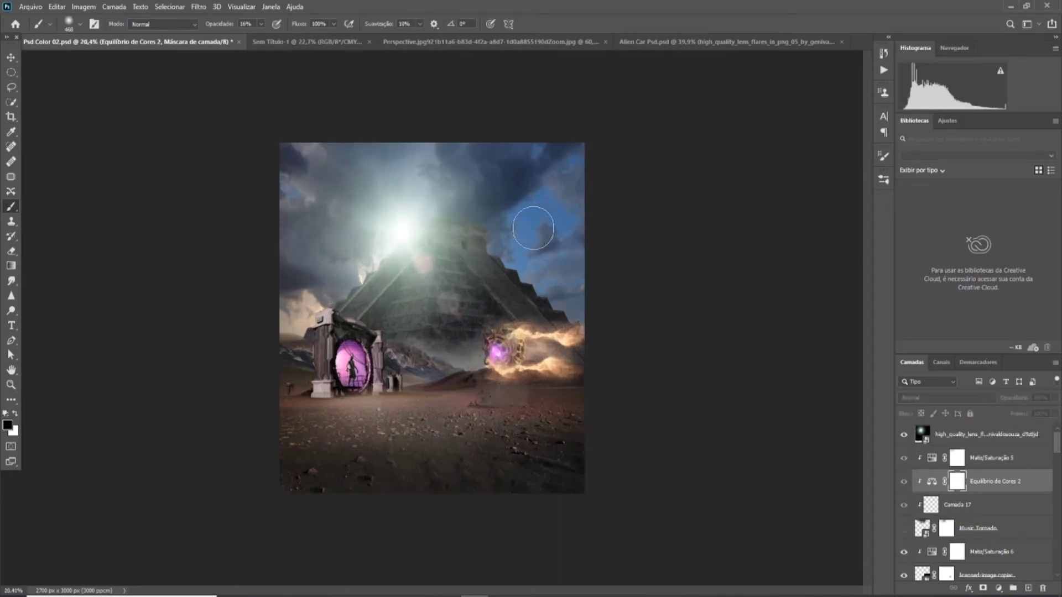
pyautogui.press('v')
pyautogui.keyDown('ctrl'); pyautogui.click(415, 228); pyautogui.keyUp('ctrl')
pyautogui.hotkey('ctrl', 't')
pyautogui.moveTo(592, 135); pyautogui.dragTo(473, 222)
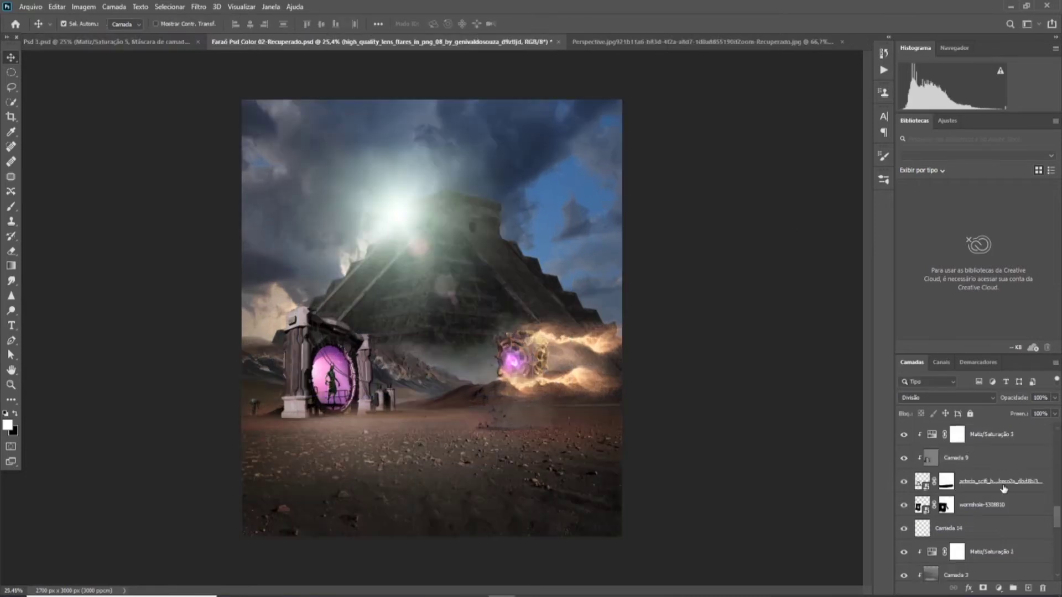
# - Add a Color Lookup adjustment layer and try out a couple of LUT presets
pyautogui.click(998, 589)
pyautogui.click(1007, 529)
pyautogui.click(785, 186)
pyautogui.click(785, 210)
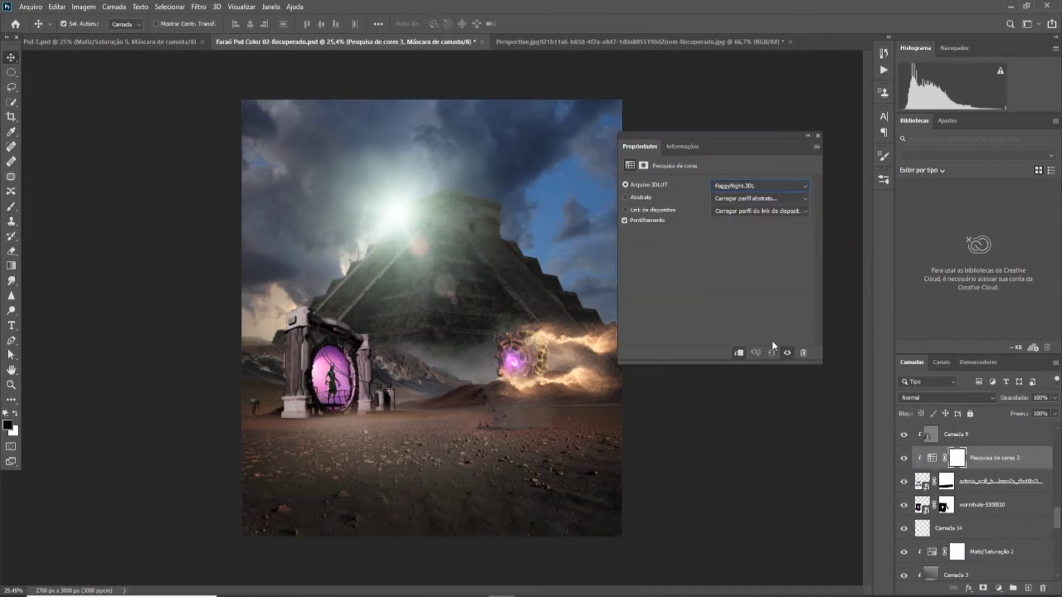
pyautogui.click(786, 186)
pyautogui.scroll(1, 789, 186)
pyautogui.scroll(1, 768, 188)
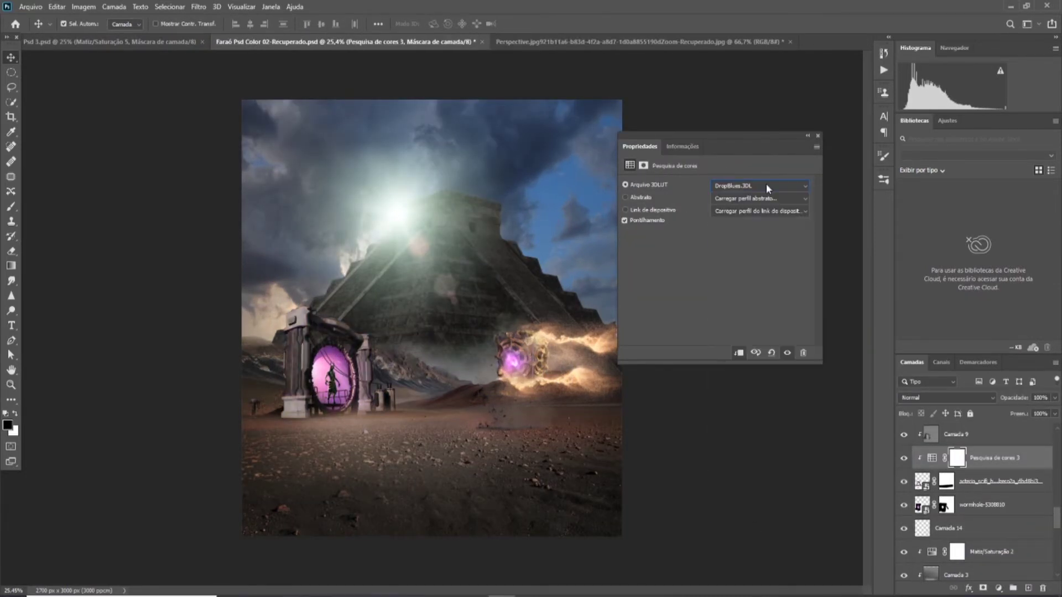
pyautogui.click(1007, 433)
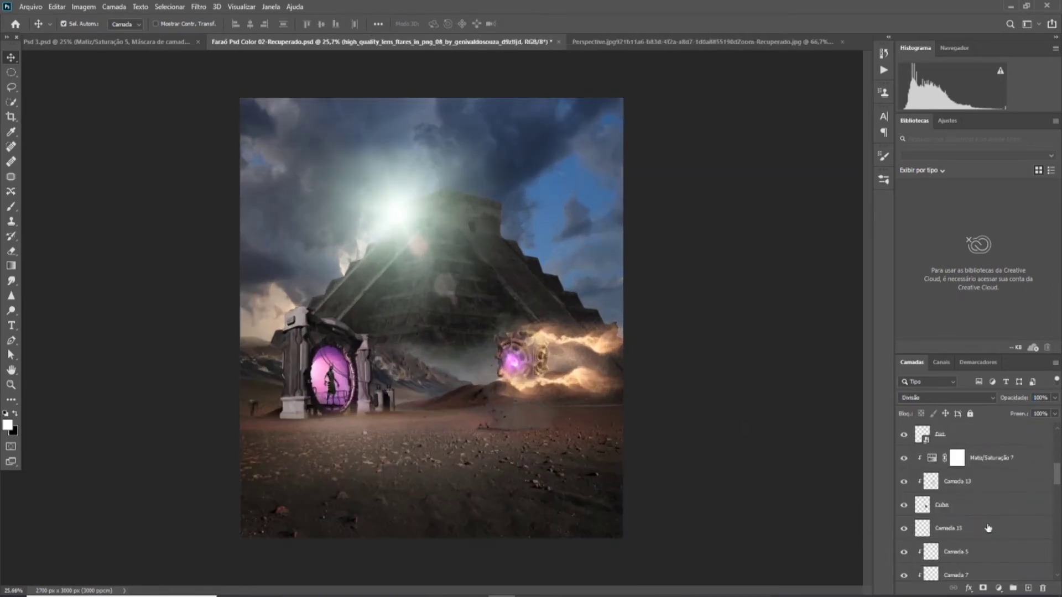
# - Add a Curves adjustment above the Cubo layer and nudge the curve upward
pyautogui.click(996, 506)
pyautogui.click(998, 588)
pyautogui.click(990, 474)
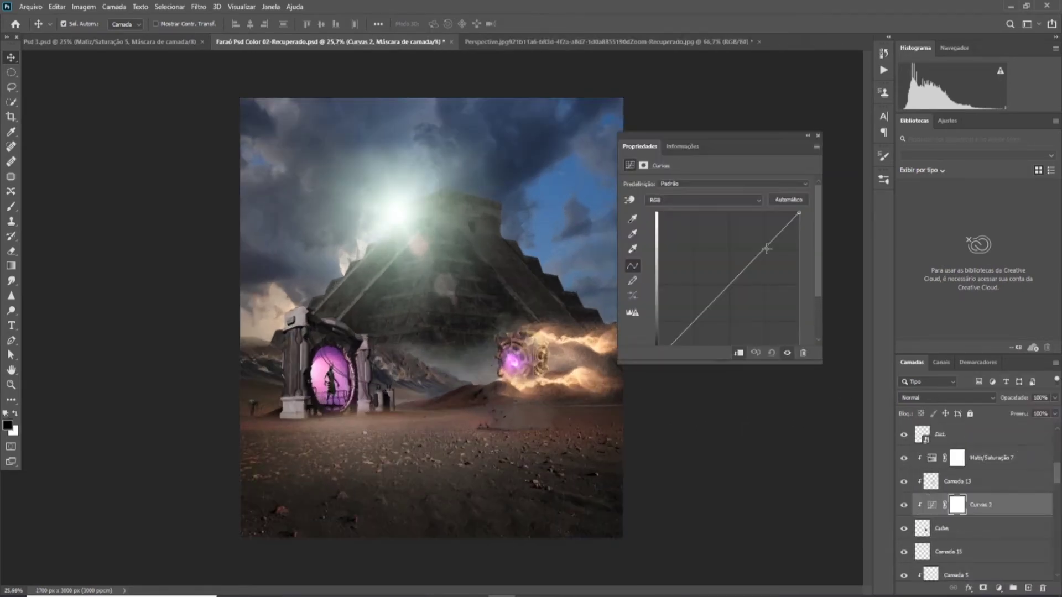
pyautogui.moveTo(754, 250); pyautogui.dragTo(759, 238)
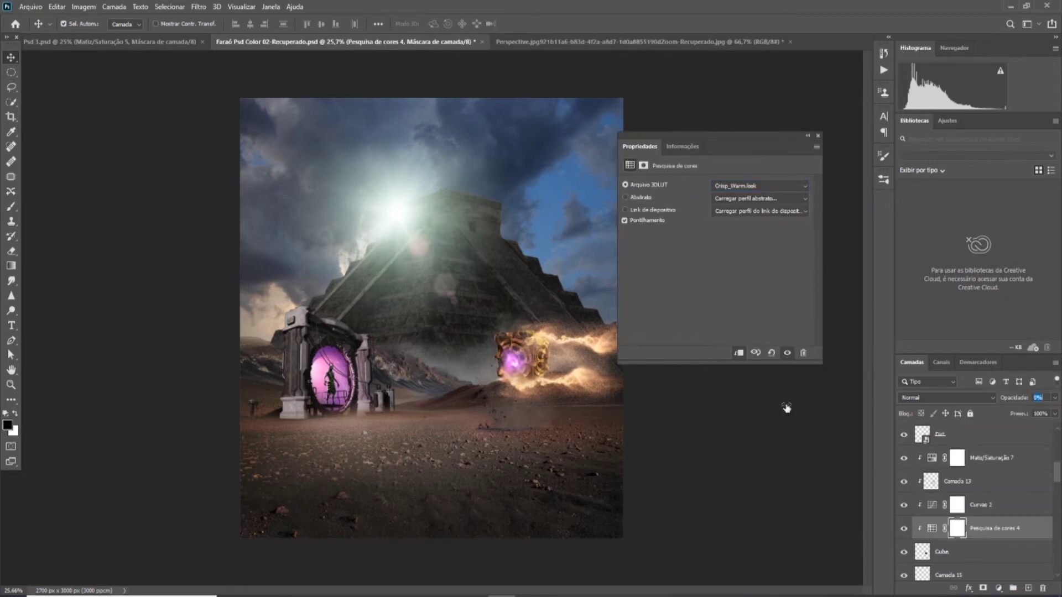
# - Add another Color Lookup adjustment using a LUT preset
pyautogui.click(780, 186)
pyautogui.click(999, 588)
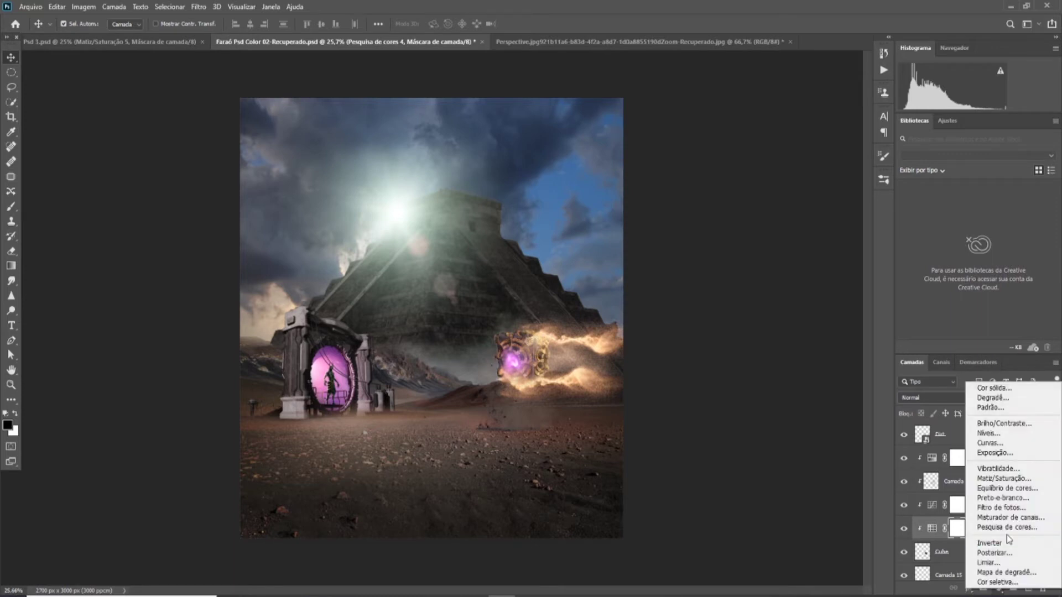
pyautogui.click(1006, 535)
pyautogui.click(781, 187)
pyautogui.click(741, 275)
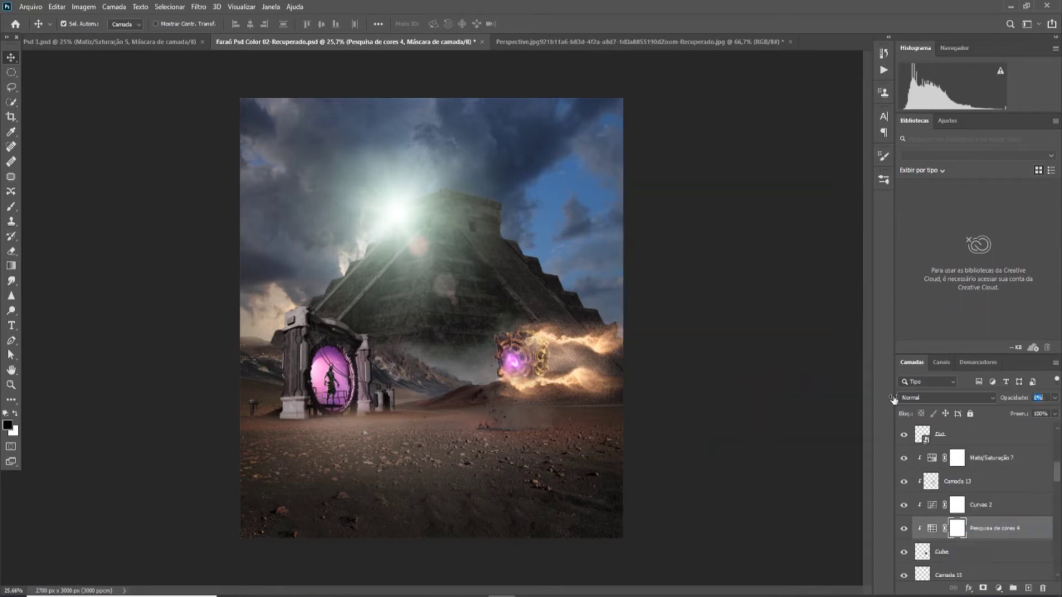
# - Add a further Color Lookup, apply FoggyNight, then swap to a different LUT preset
pyautogui.click(998, 588)
pyautogui.click(1007, 536)
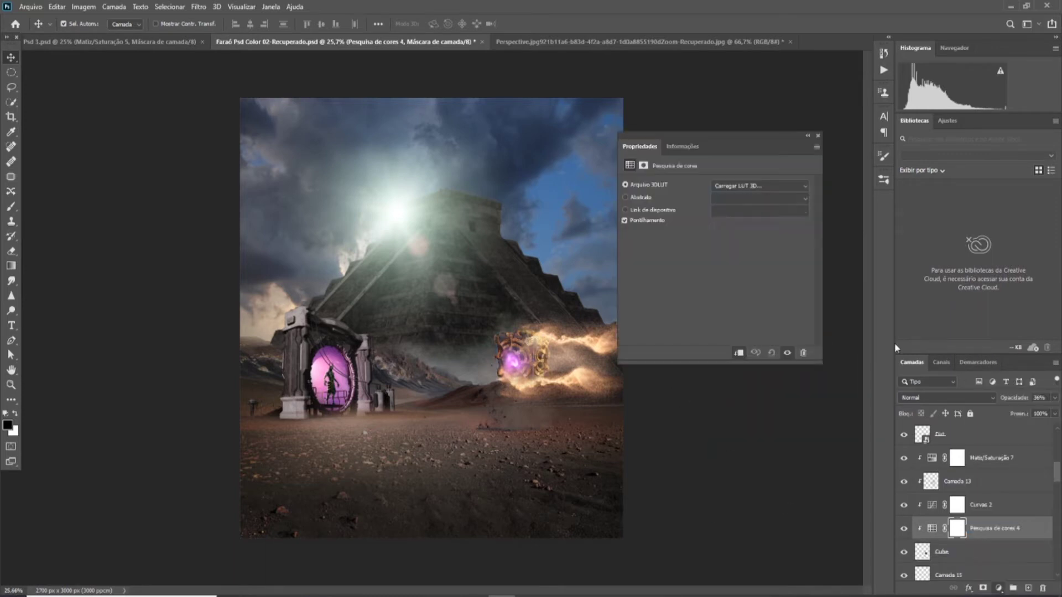
pyautogui.click(781, 186)
pyautogui.scroll(-3, 785, 277)
pyautogui.click(785, 212)
pyautogui.click(804, 186)
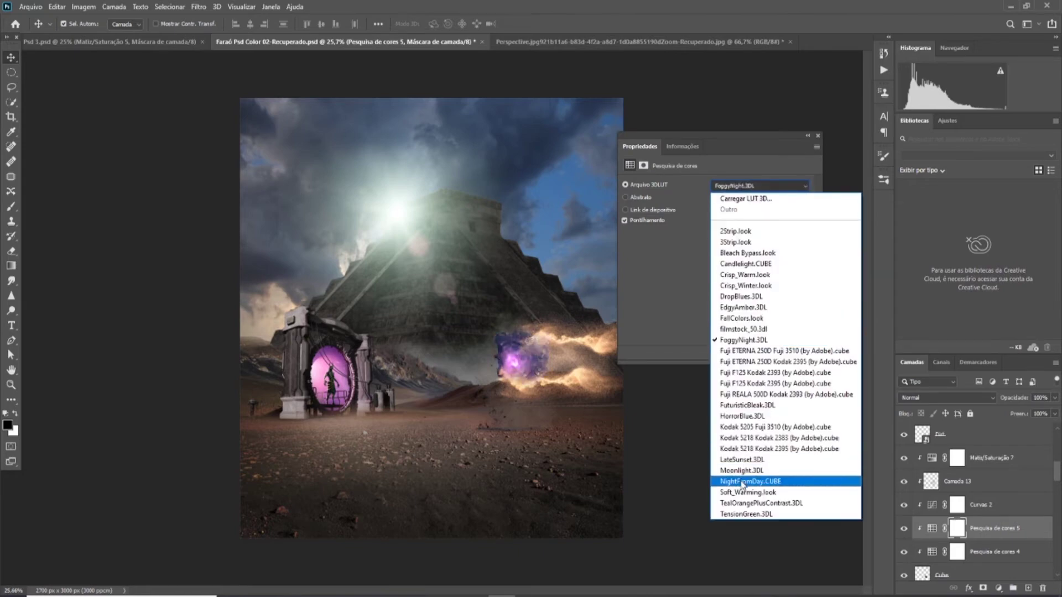
pyautogui.click(741, 442)
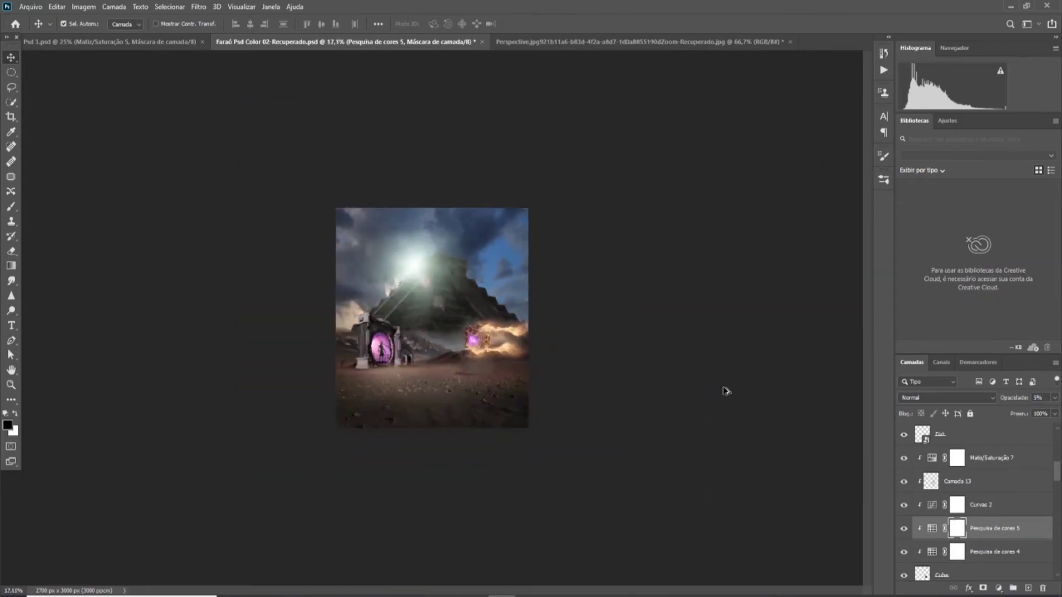
pyautogui.scroll(-3, 998, 520)
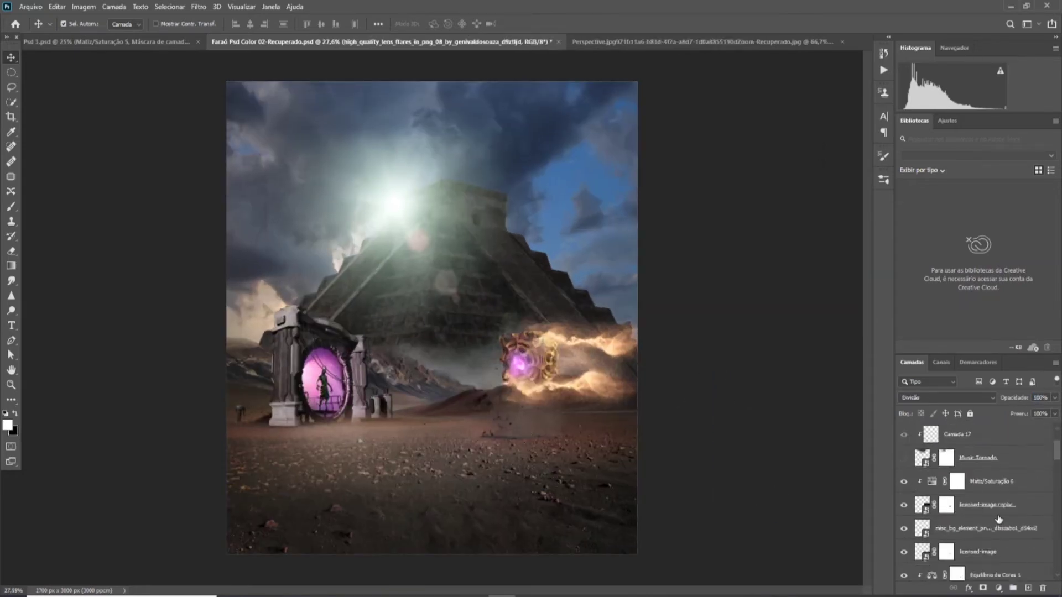
# - Resize and reposition the Dirt layer with Free Transform
pyautogui.click(974, 458)
pyautogui.hotkey('ctrl', 't')
pyautogui.moveTo(503, 420); pyautogui.dragTo(510, 424)
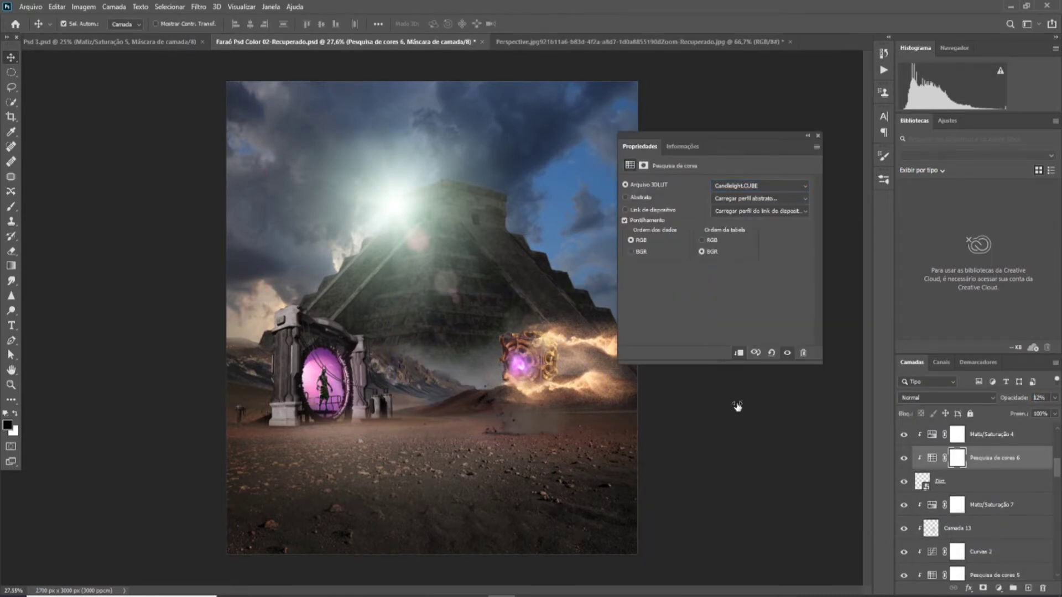
# - Duplicate the Color Lookup layer and switch the copy to the Crisp_Warm look
pyautogui.hotkey('ctrl', 'j')
pyautogui.click(759, 186)
pyautogui.click(772, 280)
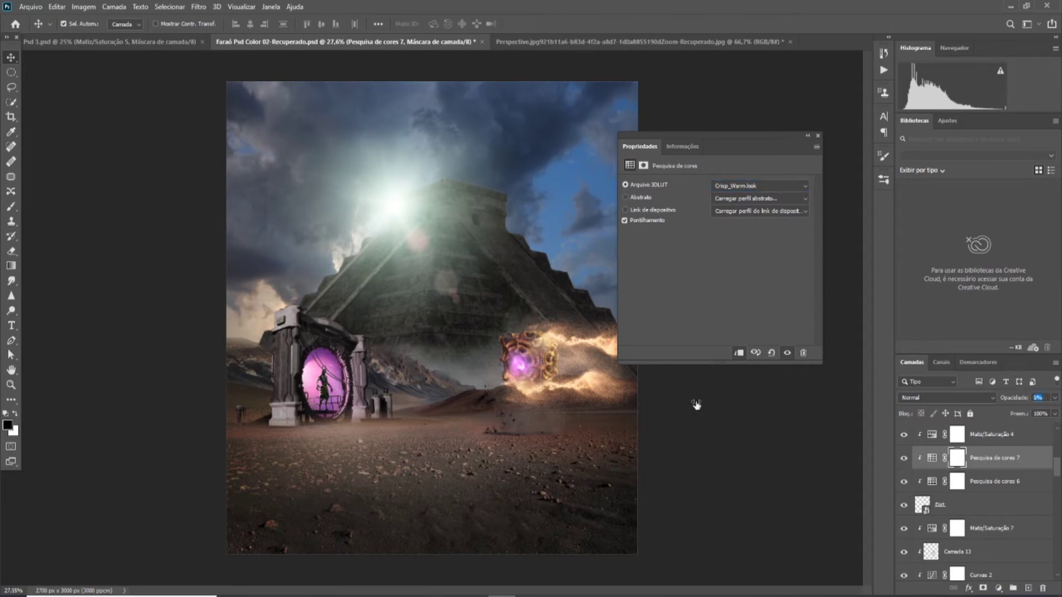
pyautogui.click(819, 136)
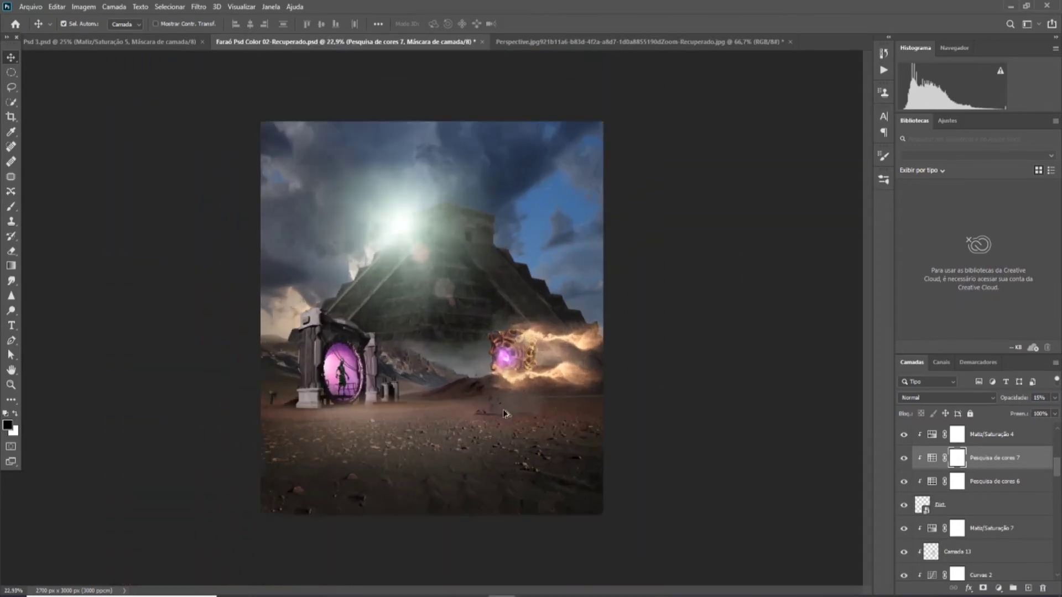
pyautogui.scroll(3, 675, 387)
pyautogui.scroll(5, 292, 390)
pyautogui.scroll(-6, 299, 376)
# - Rasterize the lower Anubis layer so it can be freely distorted
pyautogui.scroll(1, 308, 360)
pyautogui.click(308, 360)
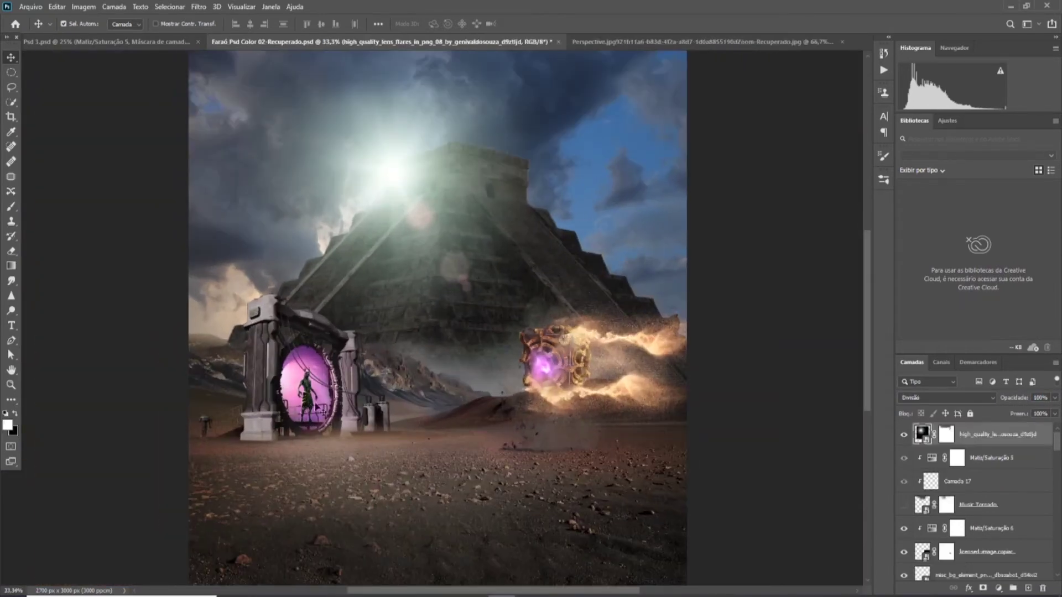
pyautogui.scroll(-5, 990, 498)
pyautogui.click(998, 499)
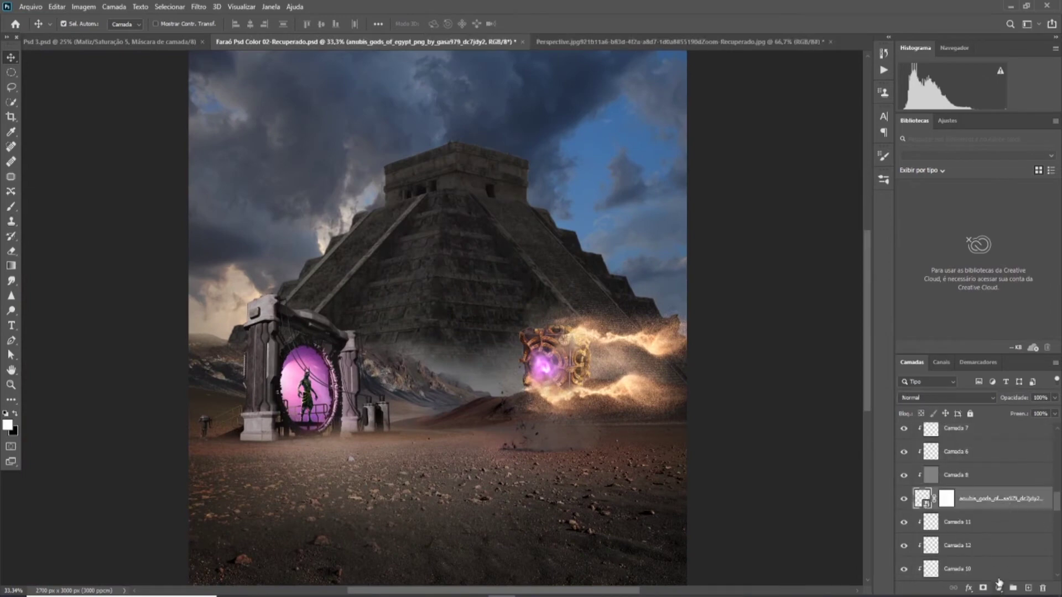
pyautogui.click(1003, 526)
pyautogui.rightClick(1003, 526)
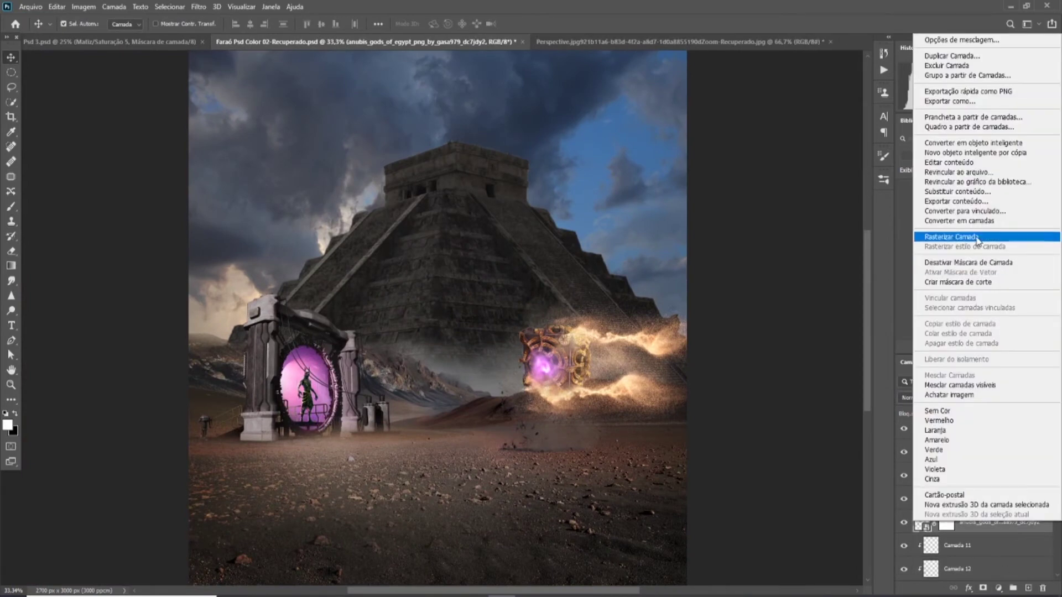
pyautogui.click(968, 238)
pyautogui.hotkey('ctrl', 'l')
pyautogui.press('Escape')
# - Skew the rasterized Anubis copy flat onto the ground as a shadow
pyautogui.hotkey('ctrl', 't')
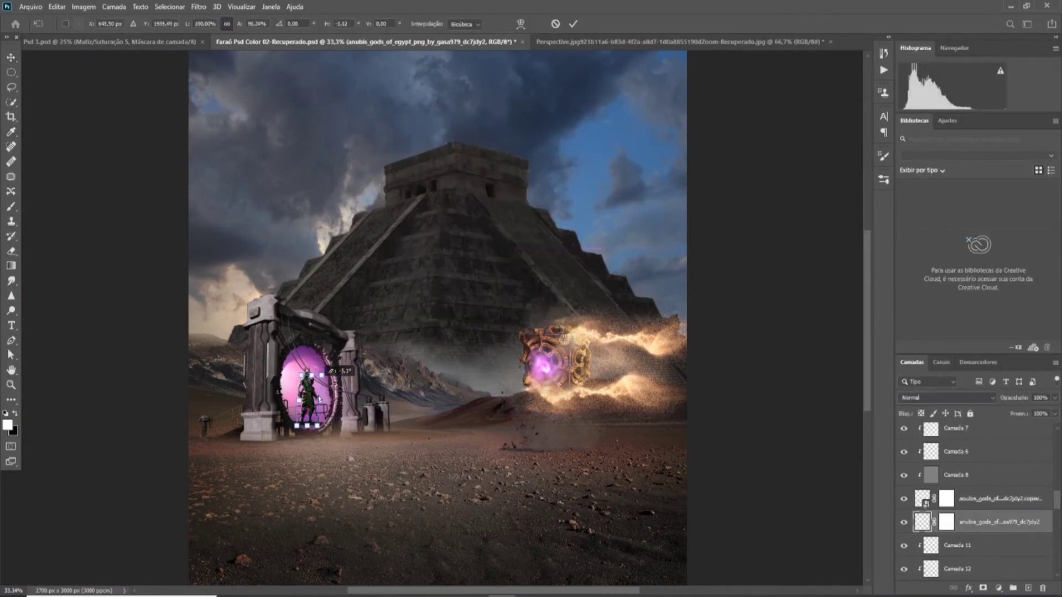
pyautogui.moveTo(319, 398)
pyautogui.mouseDown()
pyautogui.moveTo(347, 464)
pyautogui.moveTo(314, 431)
pyautogui.mouseUp()
pyautogui.press('Return')
pyautogui.scroll(5, 342, 458)
pyautogui.scroll(-5, 313, 432)
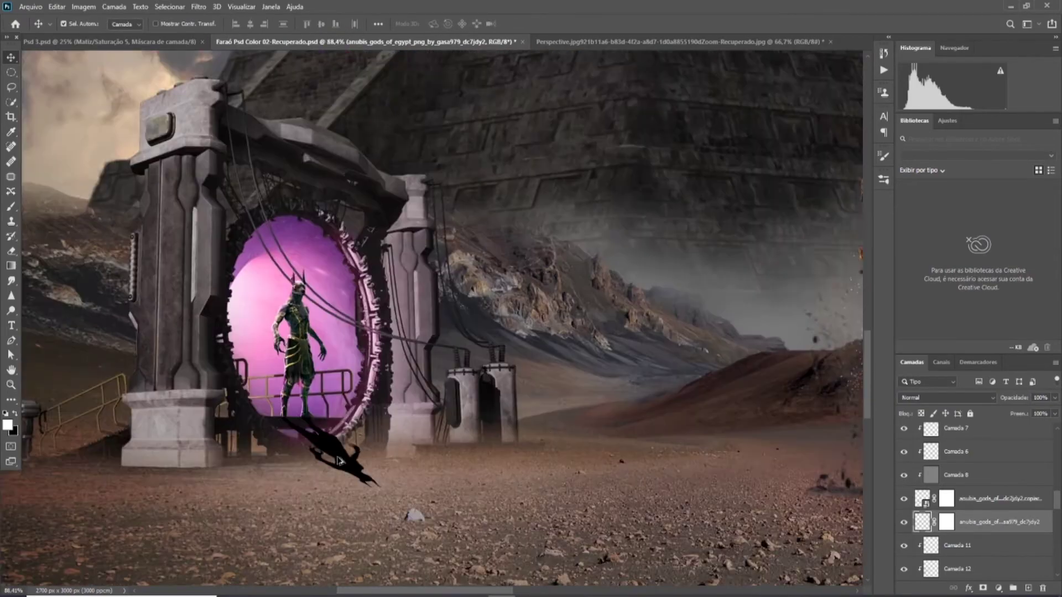
pyautogui.scroll(3, 373, 483)
# - Distort the shadow's corners so it stretches across the desert floor
pyautogui.hotkey('ctrl', 't')
pyautogui.moveTo(374, 483); pyautogui.dragTo(387, 496)
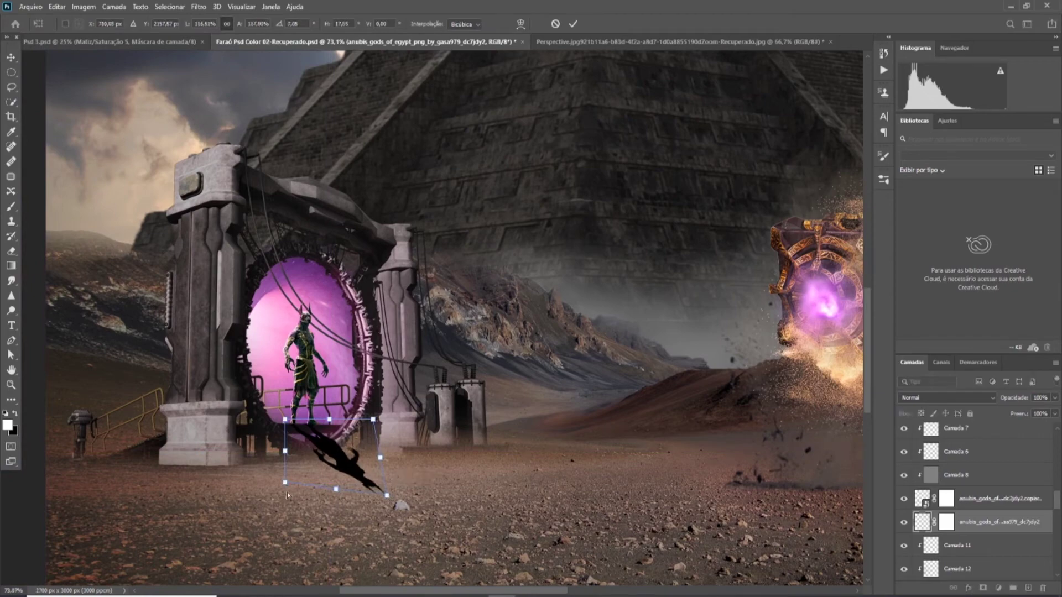
pyautogui.moveTo(285, 483); pyautogui.dragTo(289, 503)
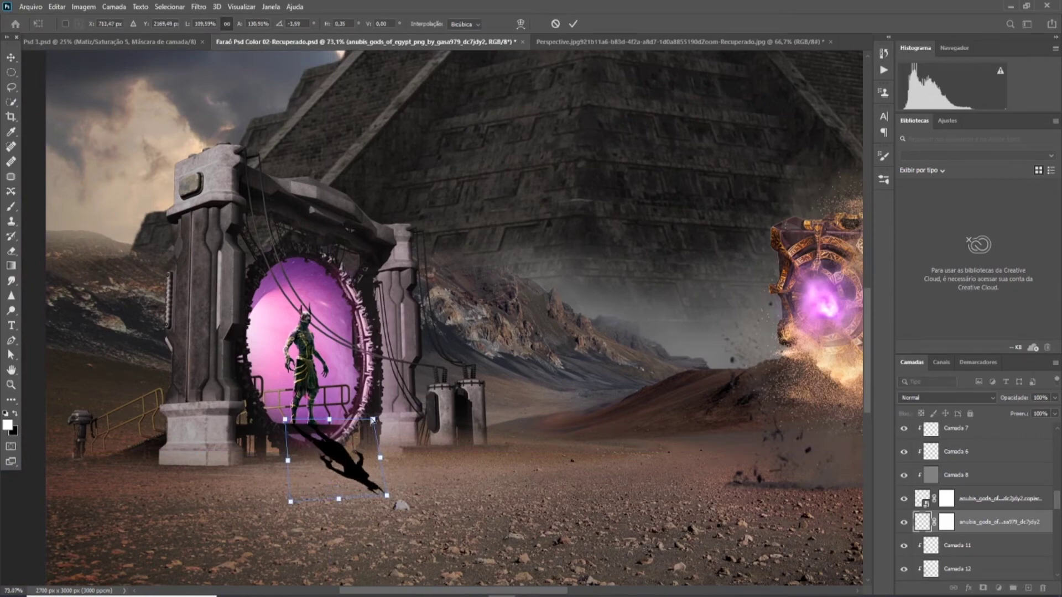
pyautogui.moveTo(374, 420); pyautogui.dragTo(369, 422)
pyautogui.press('Return')
pyautogui.scroll(3, 369, 422)
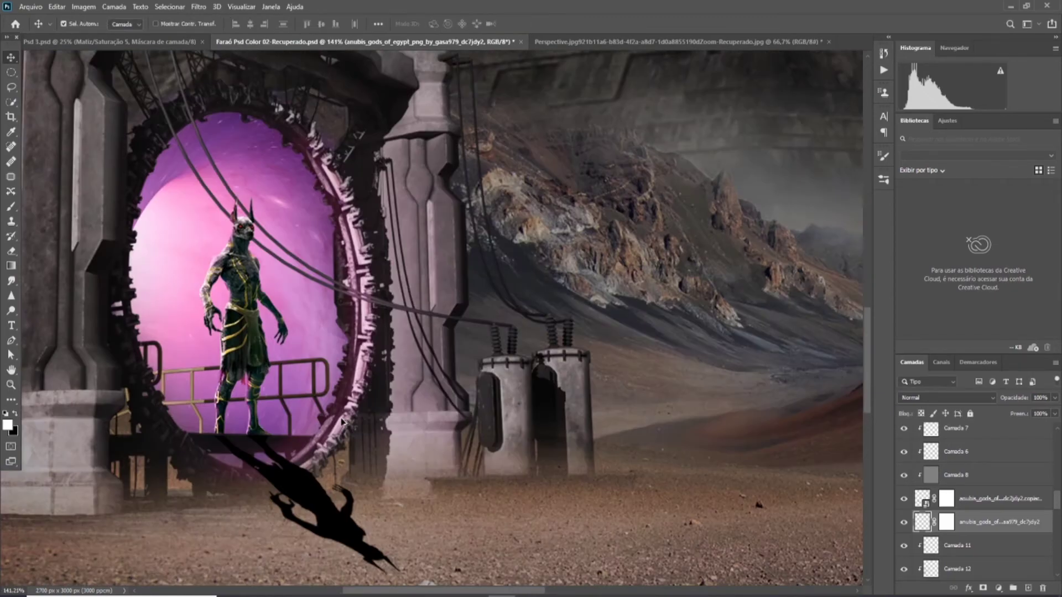
pyautogui.scroll(-5, 369, 422)
# - Apply a Gaussian Blur of radius 6.8 to the Anubis shadow
pyautogui.scroll(2, 369, 422)
pyautogui.click(199, 7)
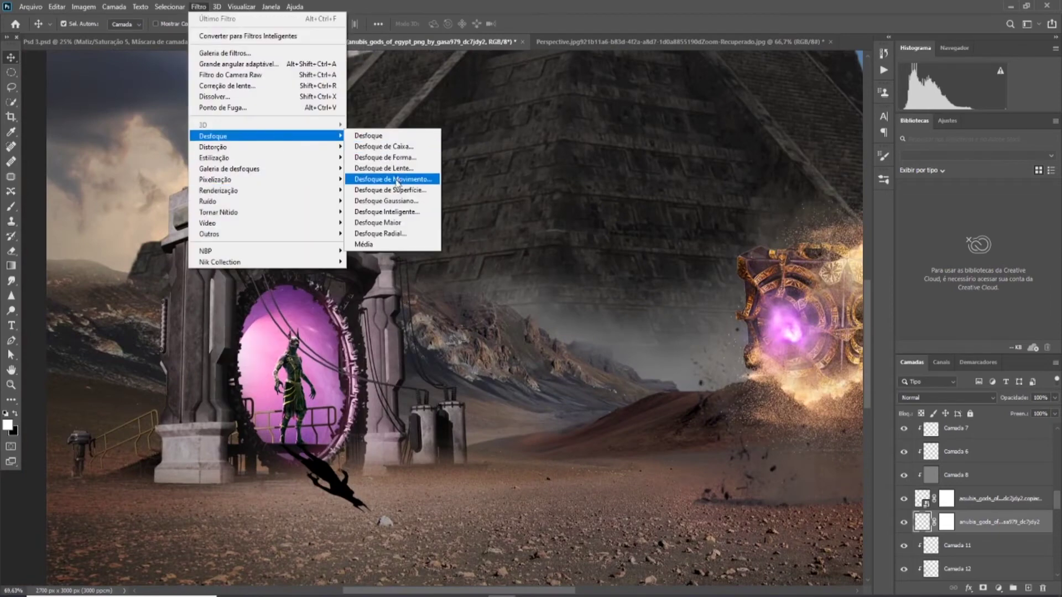
pyautogui.click(387, 176)
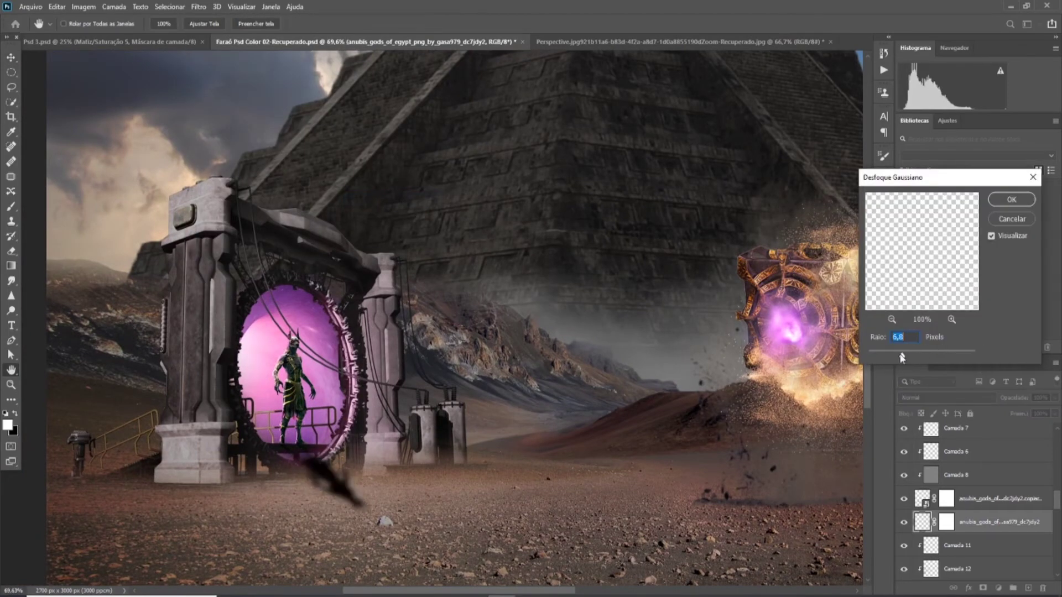
pyautogui.press('Return')
# - Set the shadow layer to 65% opacity and ready the Brush for its mask
pyautogui.hotkey('ctrl', '-')
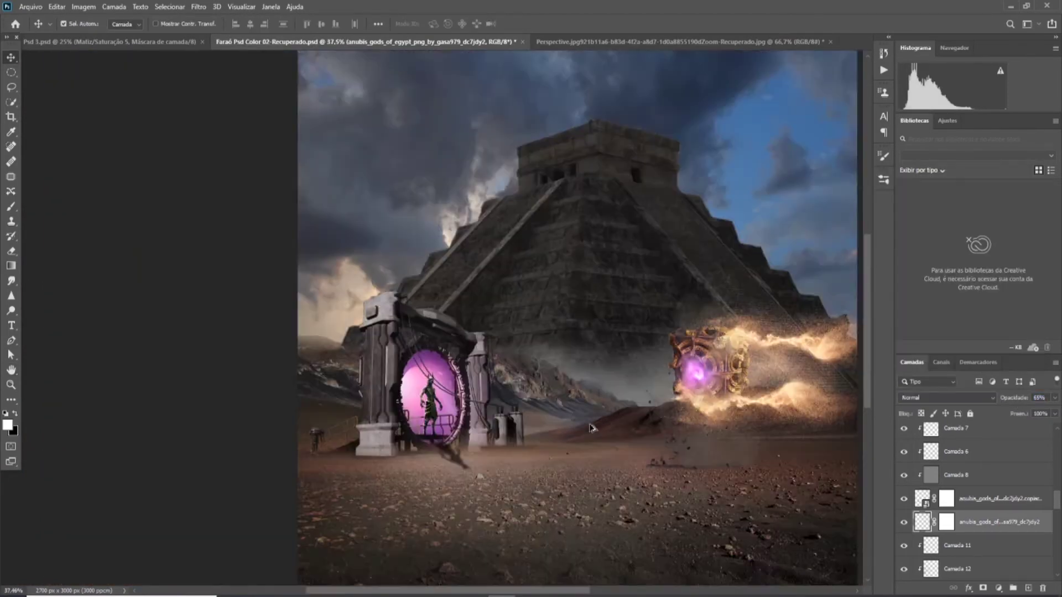
pyautogui.hotkey('ctrl', '+')
pyautogui.press('d')
pyautogui.press('b')
pyautogui.scroll(3, 270, 379)
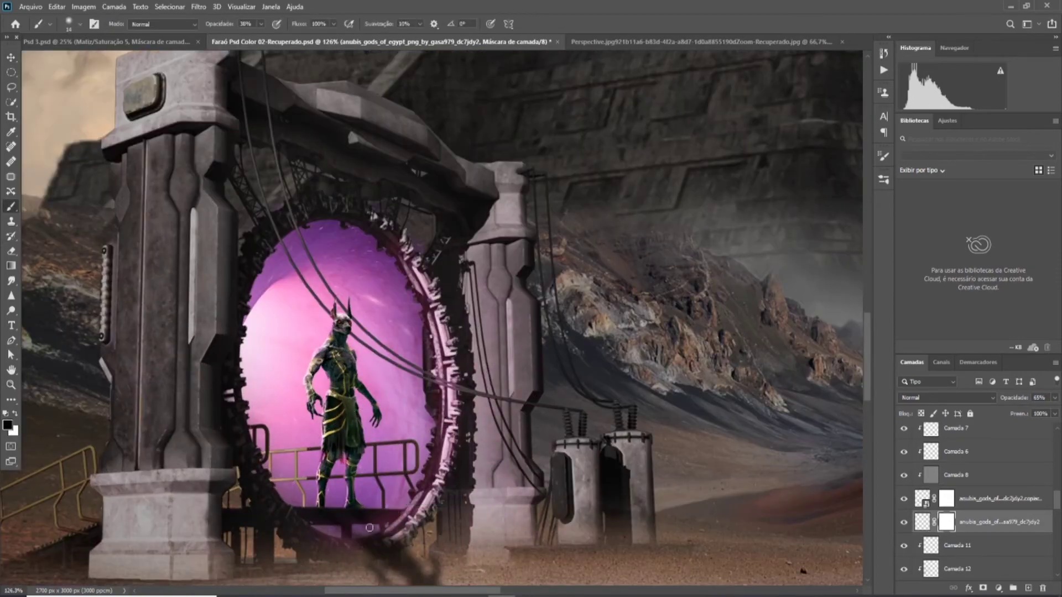
pyautogui.press('0')
pyautogui.scroll(3, 420, 520)
pyautogui.scroll(-1, 336, 490)
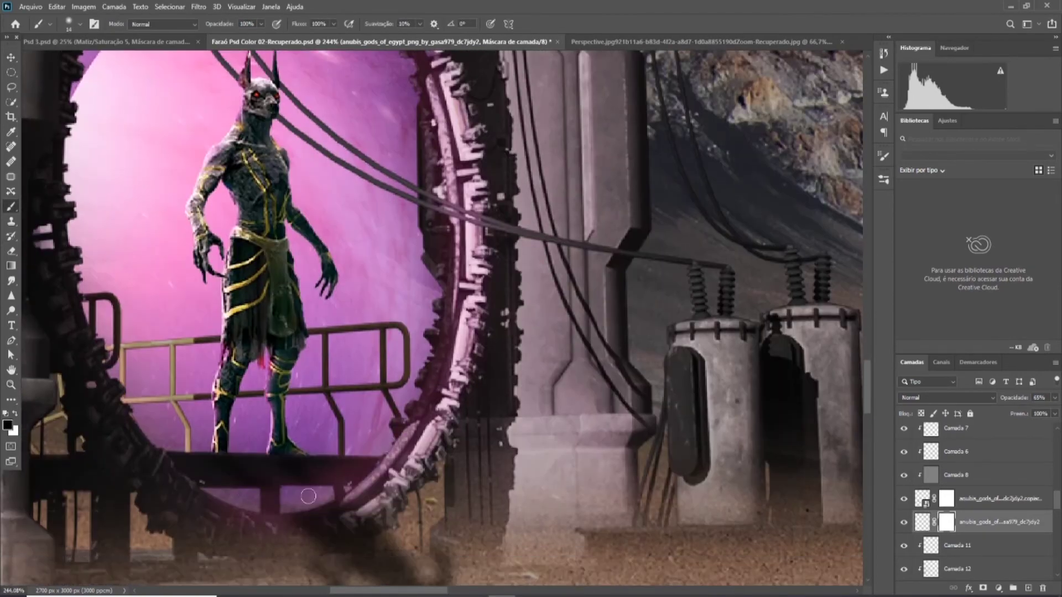
pyautogui.hotkey('ctrl', '0')
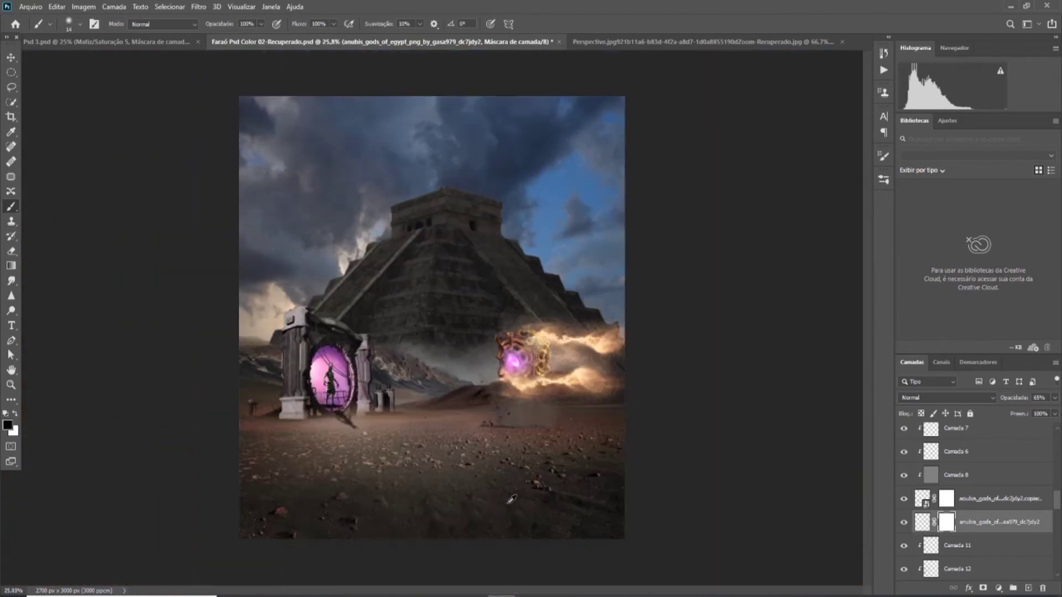
# - Rescale and stretch the shadow longer so it meets the portal base
pyautogui.hotkey('ctrl', 't')
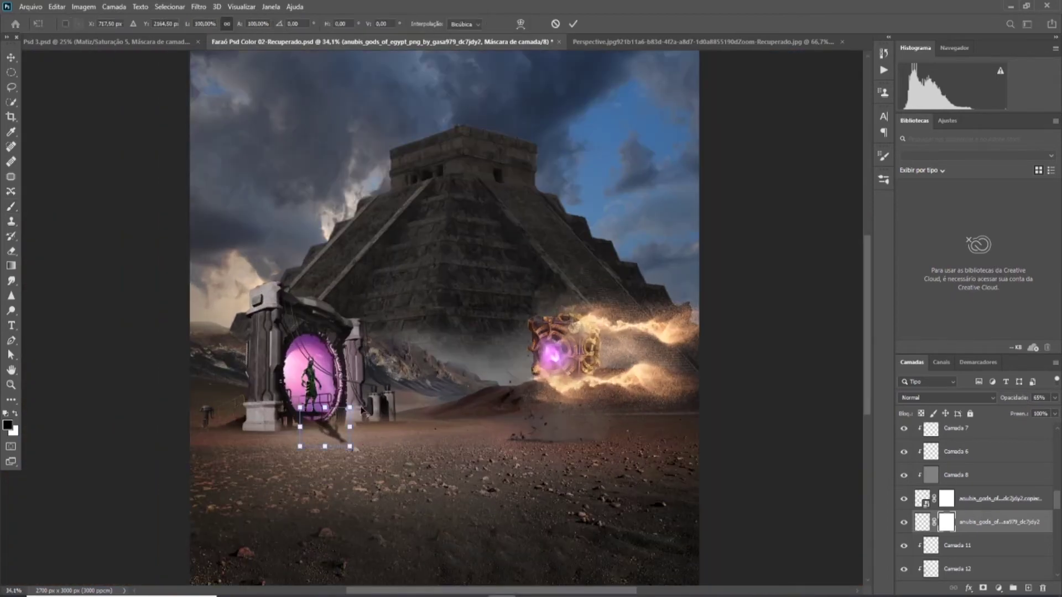
pyautogui.moveTo(357, 404); pyautogui.dragTo(353, 449)
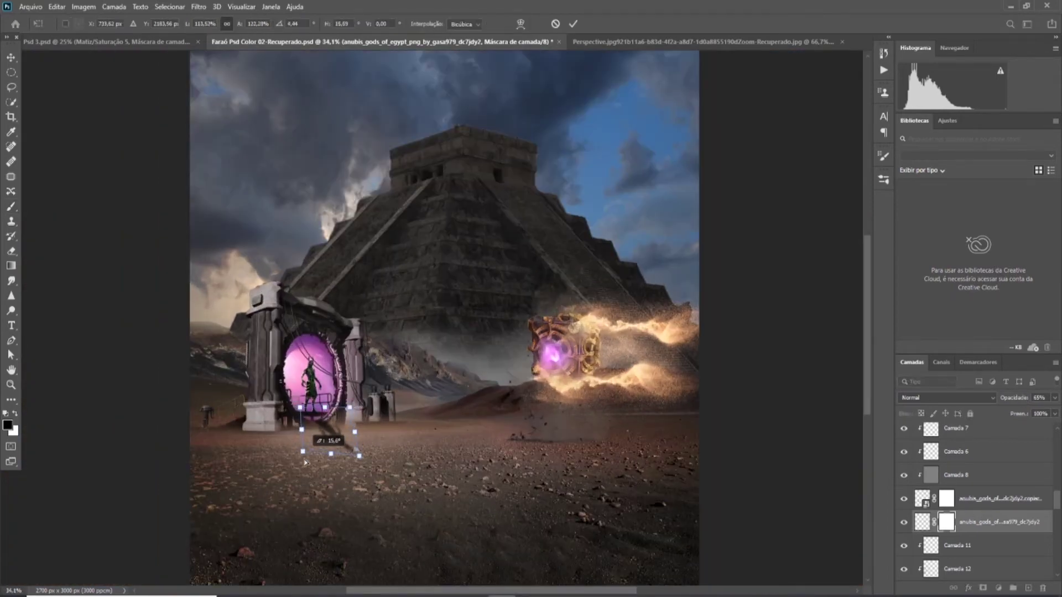
pyautogui.moveTo(327, 455); pyautogui.dragTo(350, 456)
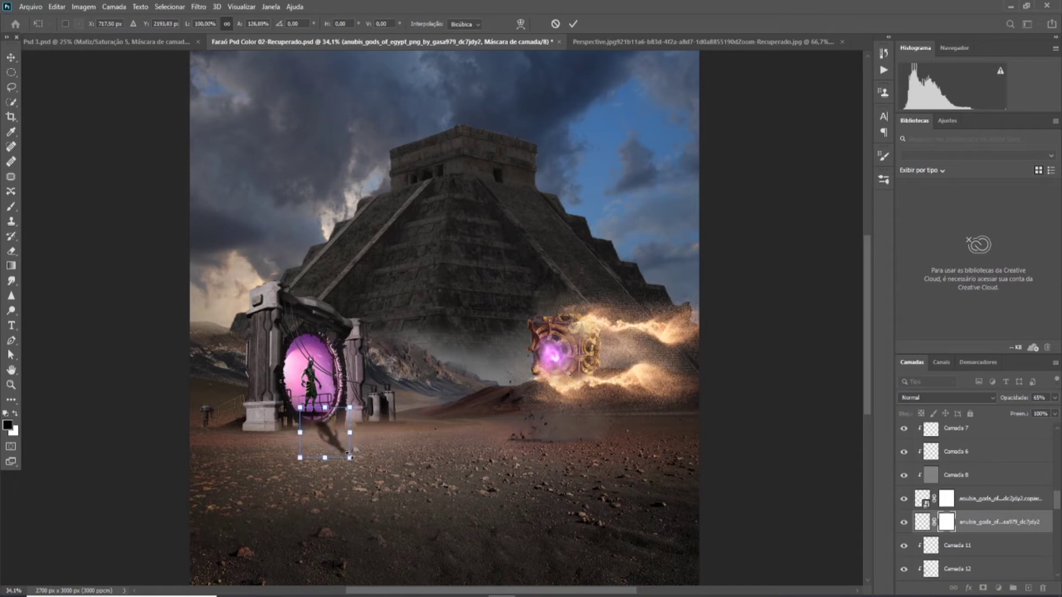
pyautogui.scroll(3, 319, 425)
pyautogui.scroll(2, 319, 424)
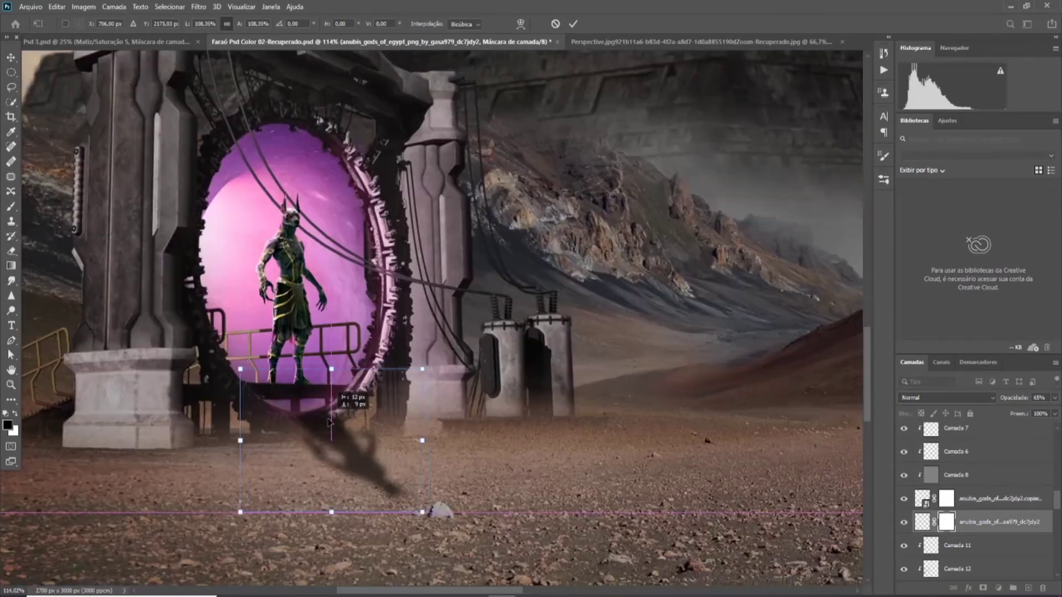
pyautogui.moveTo(332, 416); pyautogui.dragTo(345, 433)
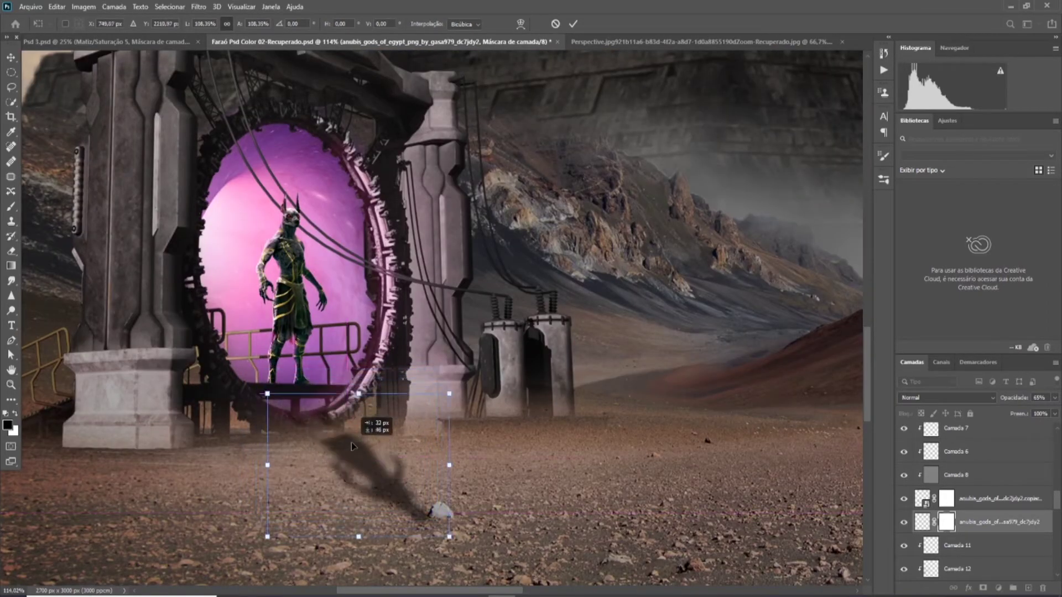
pyautogui.press('Return')
# - Switch back to the Brush and zoom around to inspect the shadow
pyautogui.press('b')
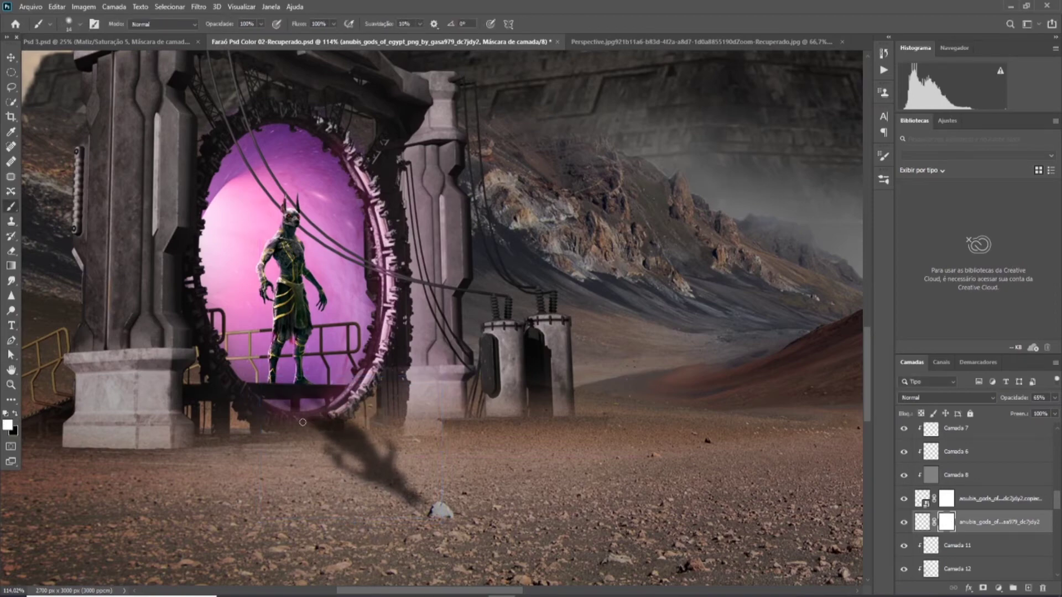
pyautogui.scroll(5, 305, 408)
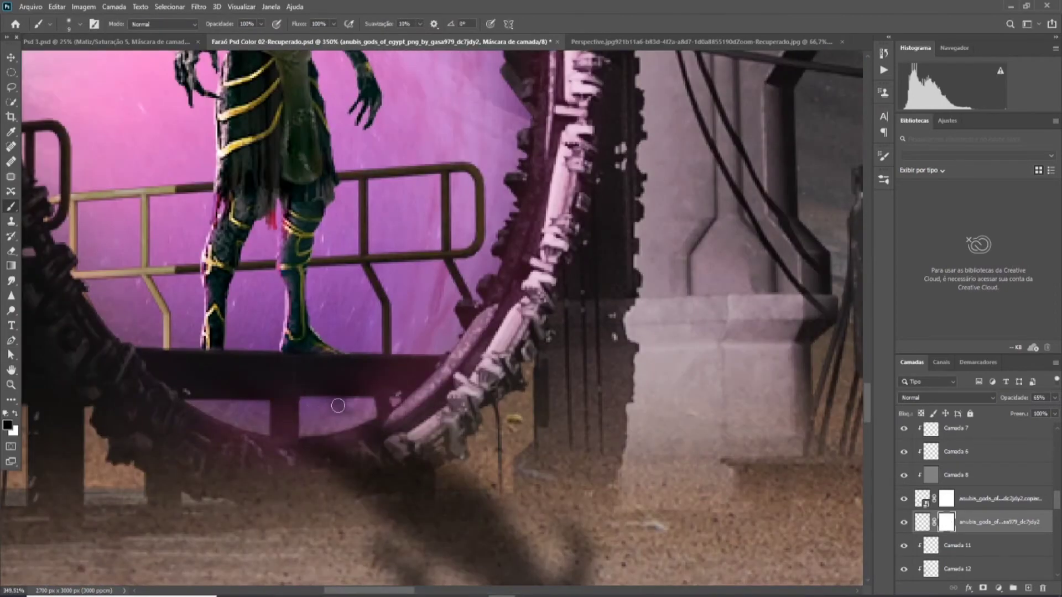
pyautogui.scroll(-6, 381, 410)
pyautogui.scroll(-2, 421, 398)
pyautogui.scroll(2, 442, 389)
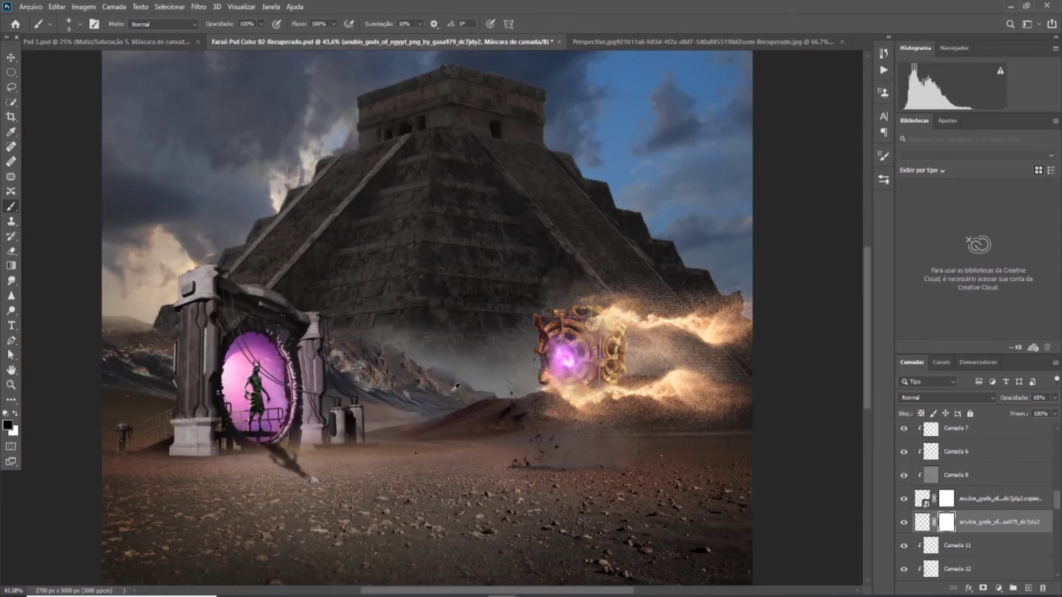
pyautogui.scroll(-2, 455, 387)
pyautogui.scroll(-2, 455, 388)
pyautogui.scroll(3, 455, 387)
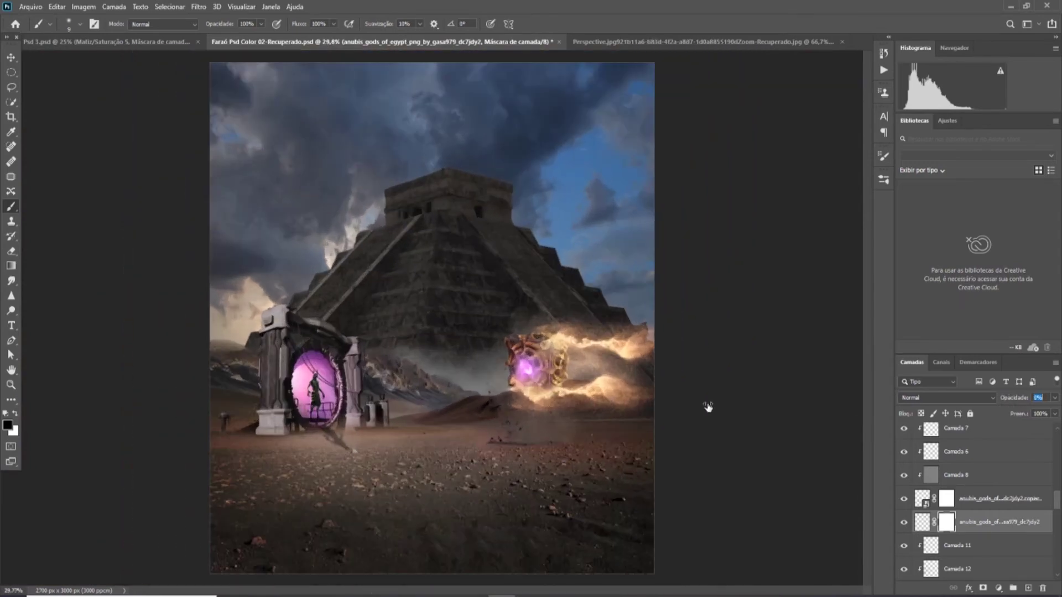
pyautogui.scroll(-2, 778, 408)
pyautogui.scroll(1, 790, 398)
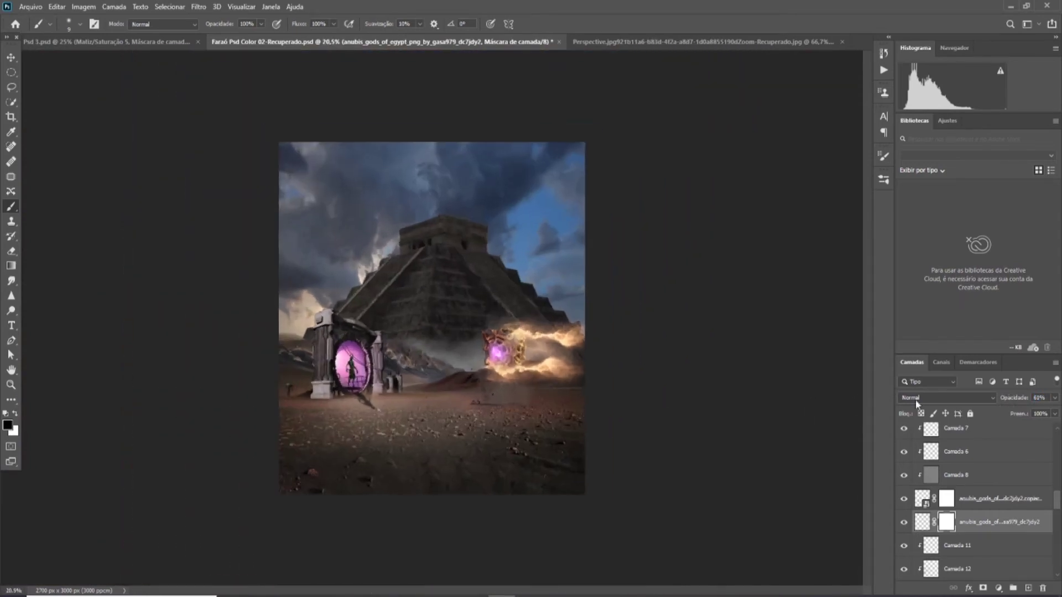
pyautogui.scroll(1, 437, 332)
# - Rotate the shadow a few degrees so it angles from the gate across the sand
pyautogui.hotkey('ctrl', 't')
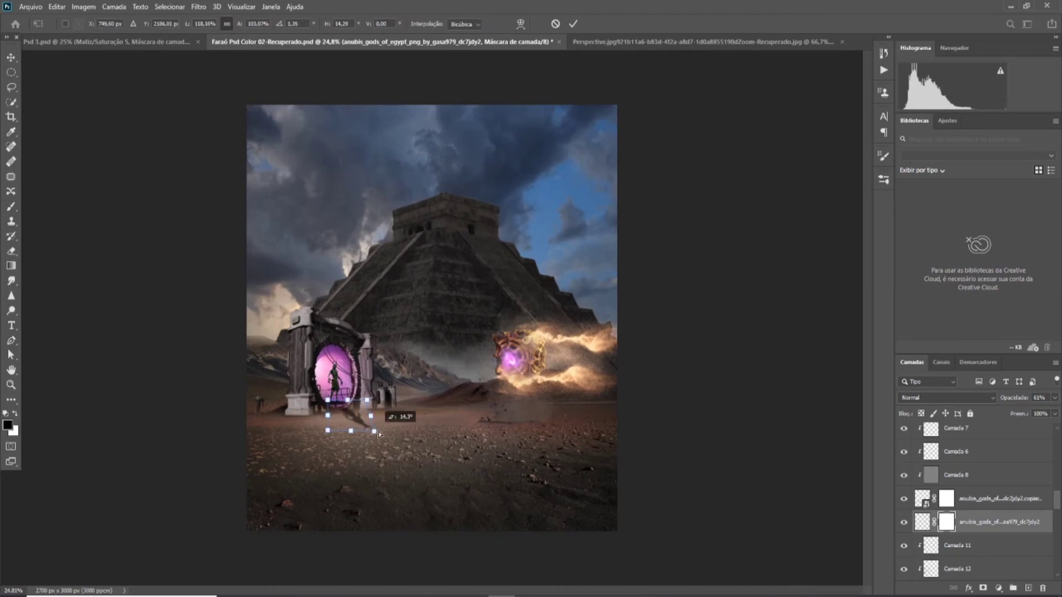
pyautogui.moveTo(378, 431); pyautogui.dragTo(379, 433)
pyautogui.press('Return')
pyautogui.scroll(-1, 536, 466)
pyautogui.scroll(1, 497, 453)
pyautogui.scroll(4, 312, 426)
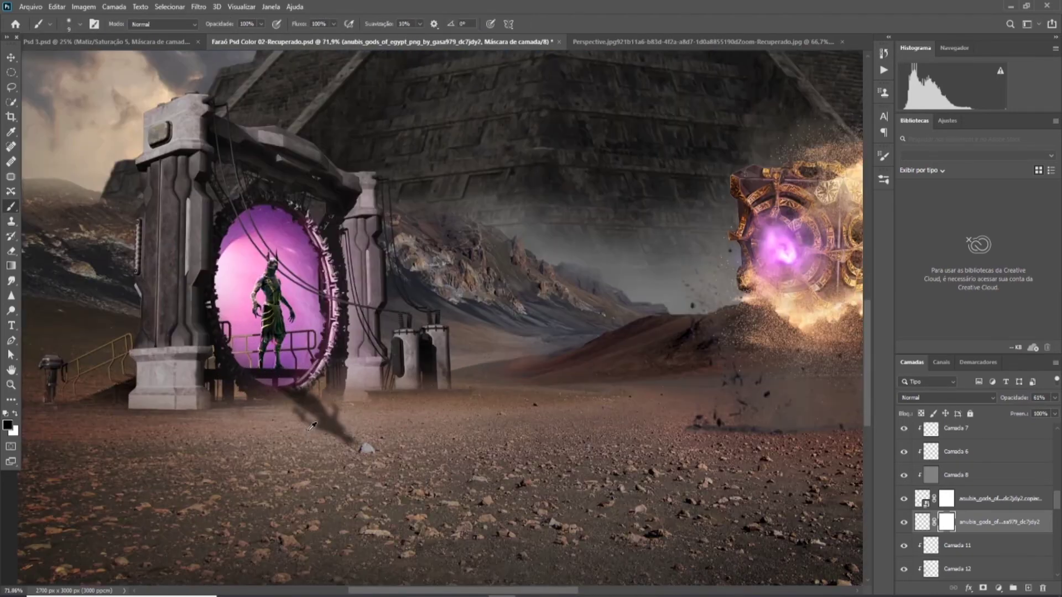
pyautogui.scroll(-2, 313, 426)
pyautogui.scroll(-2, 527, 419)
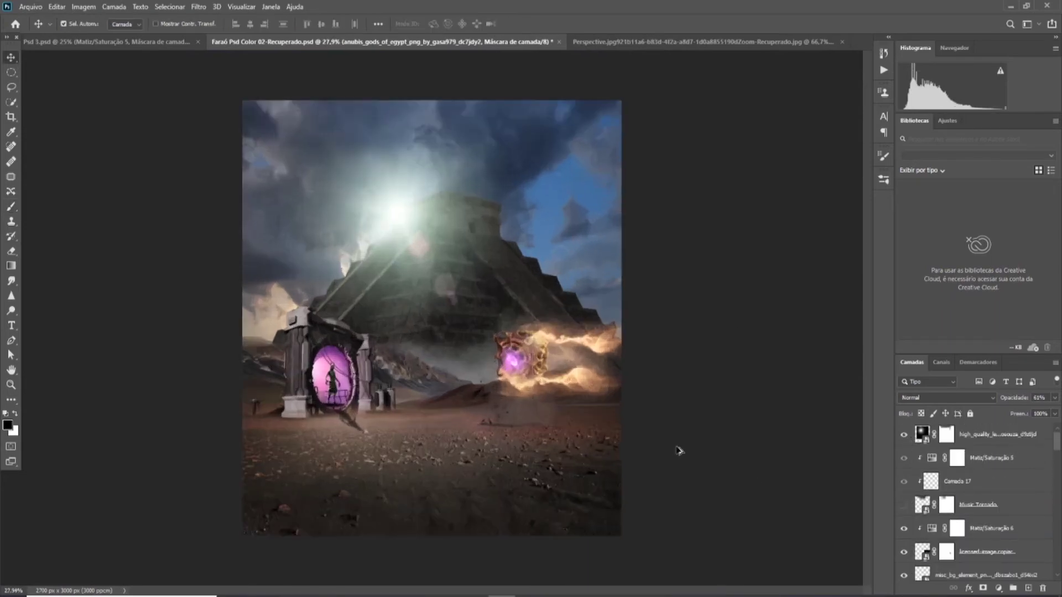
# - Toggle the lens flare to compare, then undo to restore the sun flare layer
pyautogui.click(901, 482)
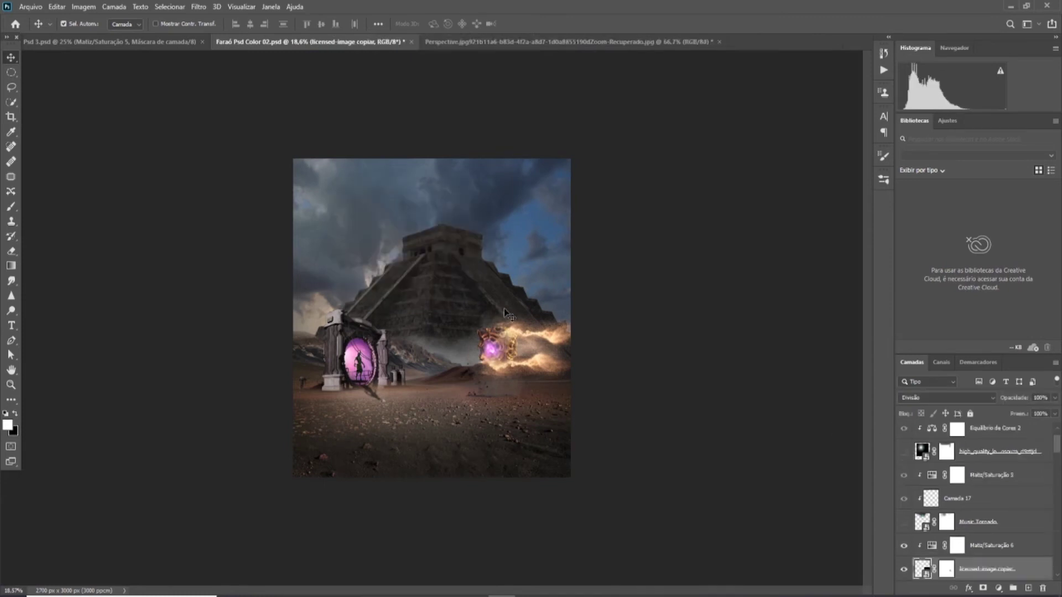
pyautogui.press('b')
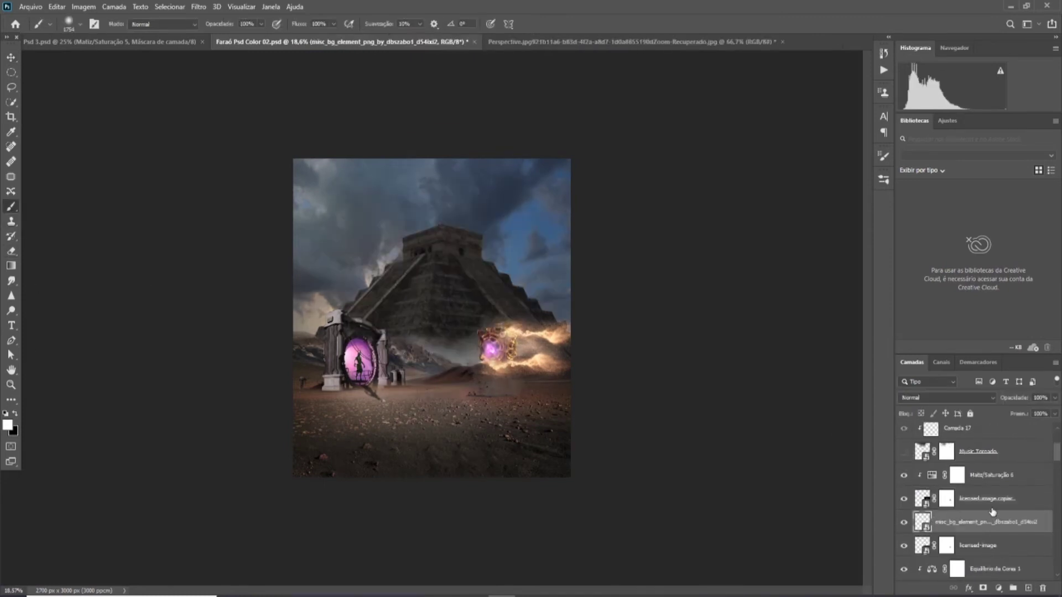
pyautogui.press('Delete')
pyautogui.hotkey('ctrl', 'z')
pyautogui.press('v')
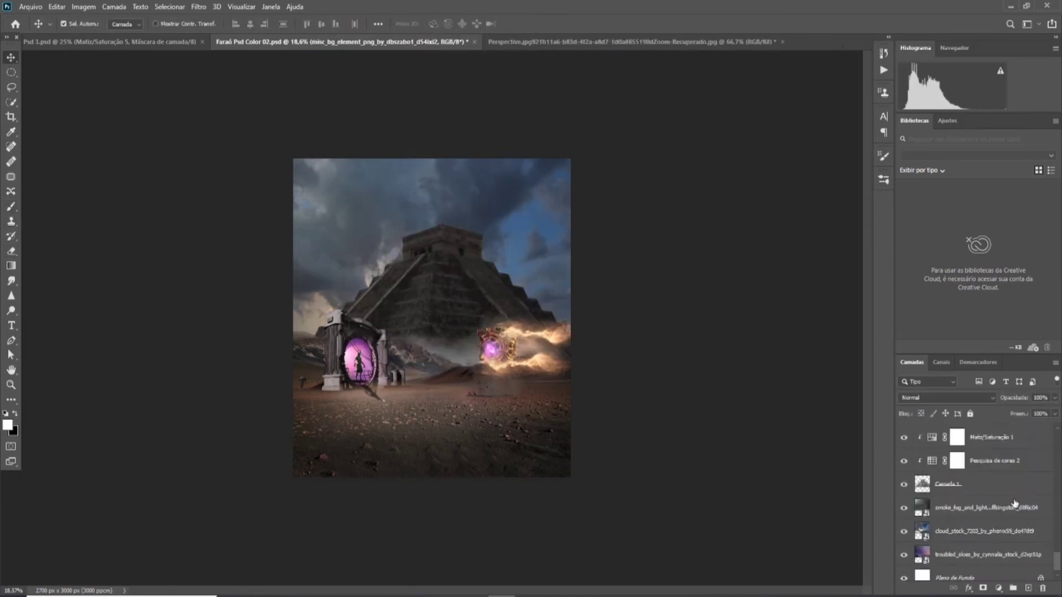
# - Pick the Brush tool and shrink it with Alt+right-drag for the pyramid's summit
pyautogui.click(11, 210)
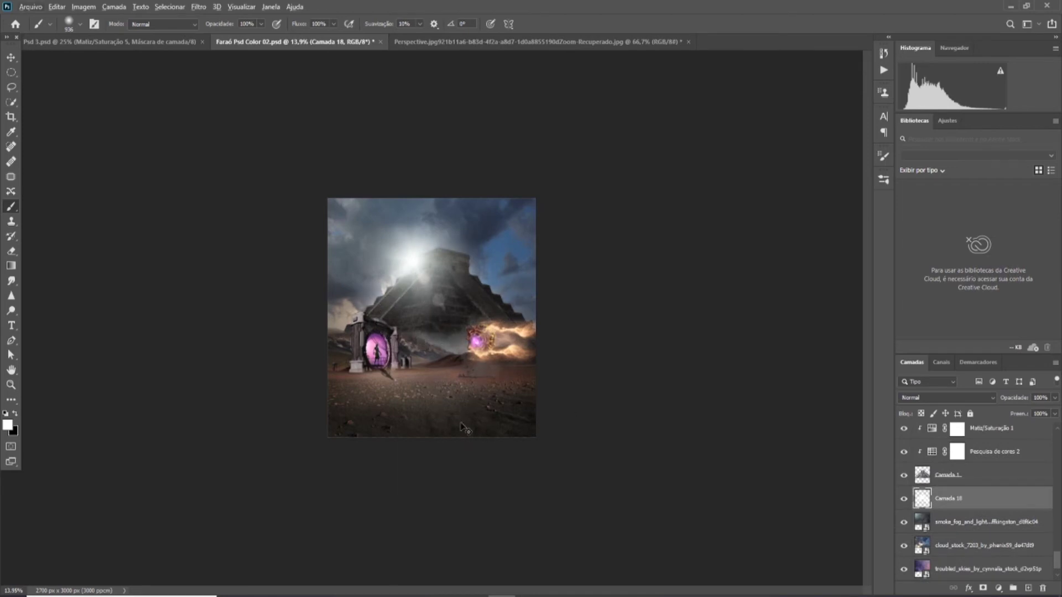
pyautogui.moveTo(437, 271); pyautogui.dragTo(425, 281)
pyautogui.scroll(5, 423, 270)
pyautogui.moveTo(513, 178); pyautogui.dragTo(461, 167)
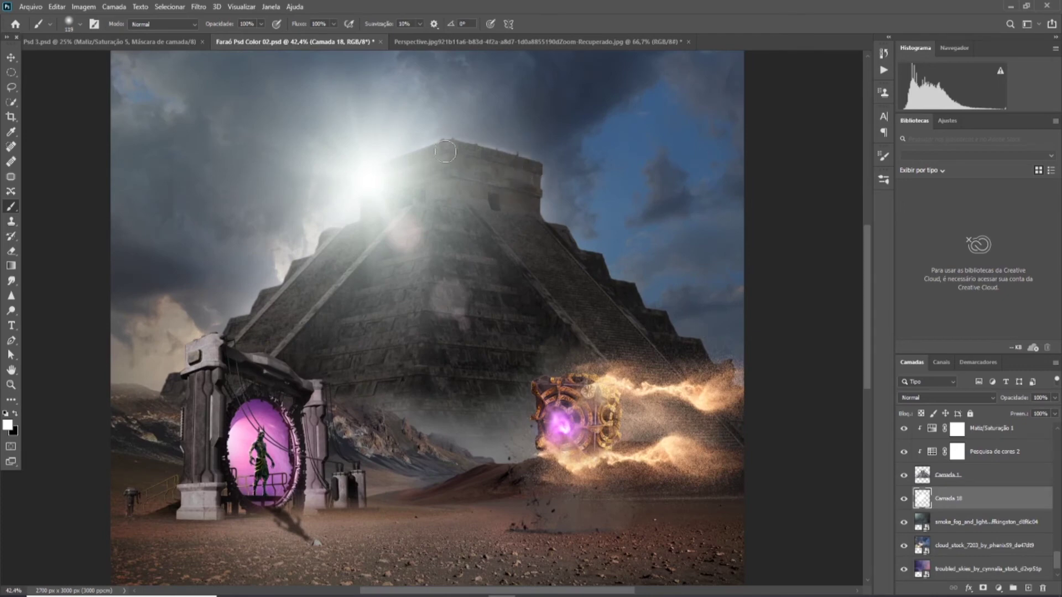
pyautogui.scroll(-3, 403, 172)
pyautogui.scroll(6, 445, 151)
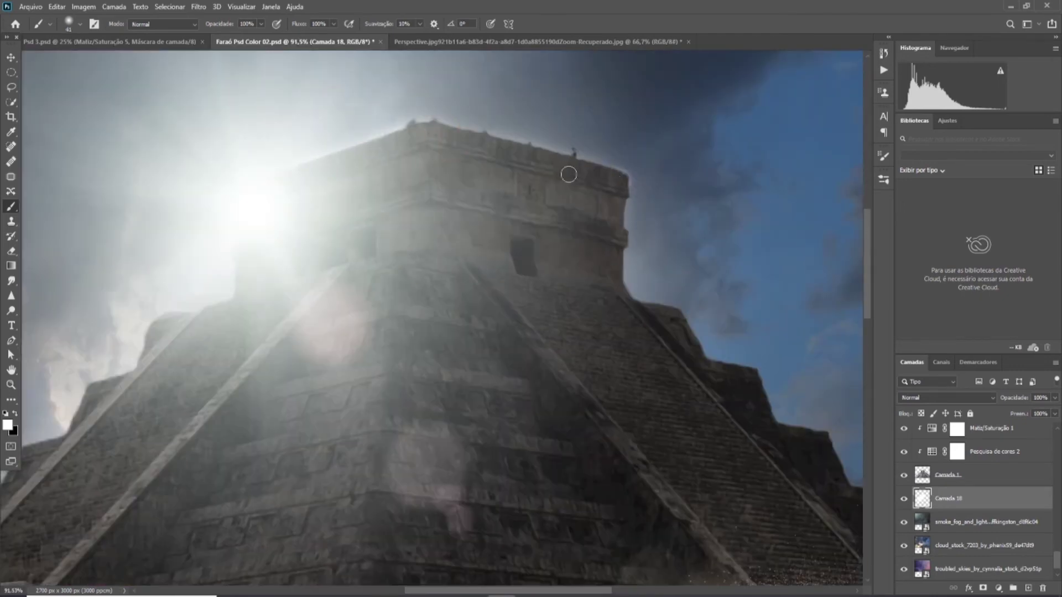
pyautogui.scroll(-5, 508, 150)
pyautogui.scroll(2, 382, 205)
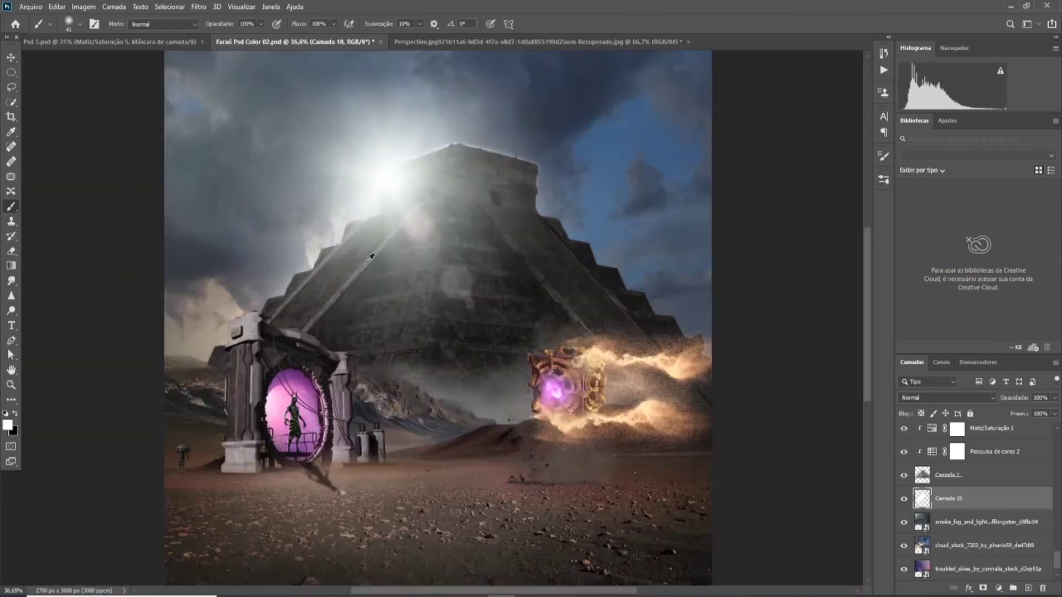
pyautogui.scroll(3, 382, 206)
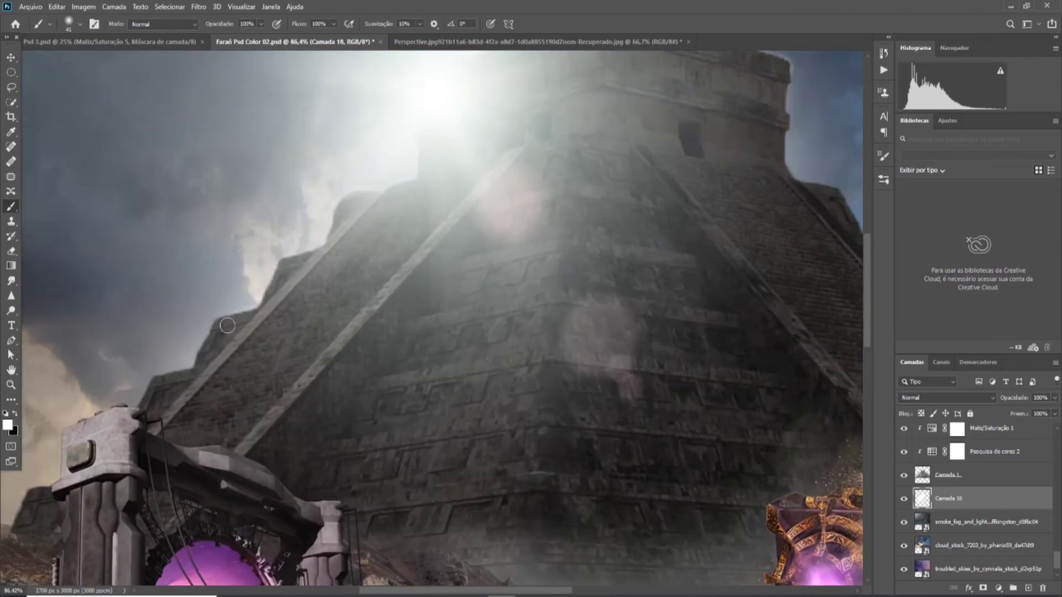
pyautogui.hscroll(-2, 216, 392)
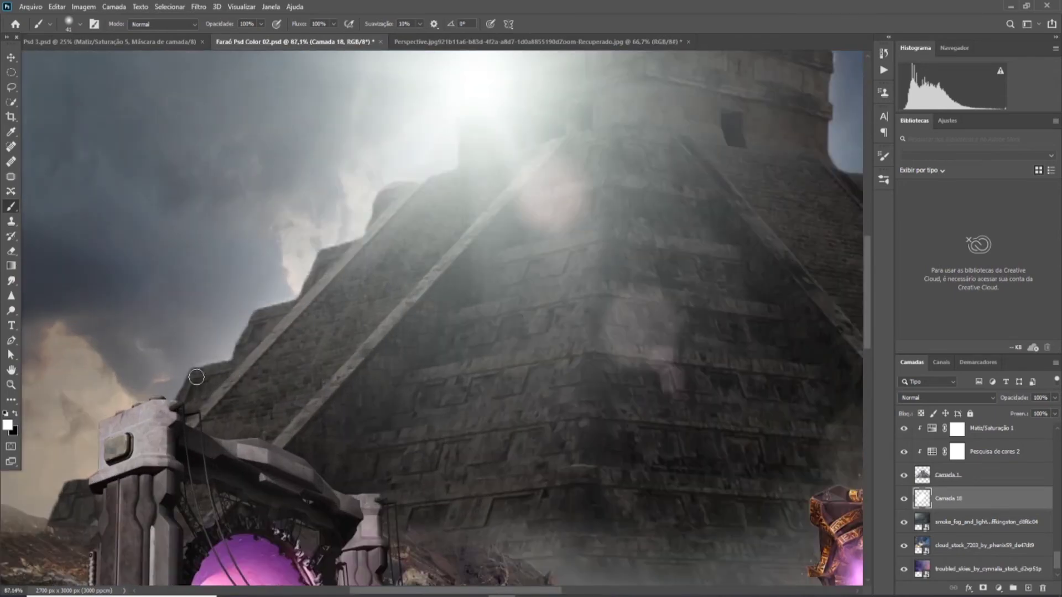
pyautogui.scroll(-1, 260, 324)
pyautogui.scroll(-2, 260, 324)
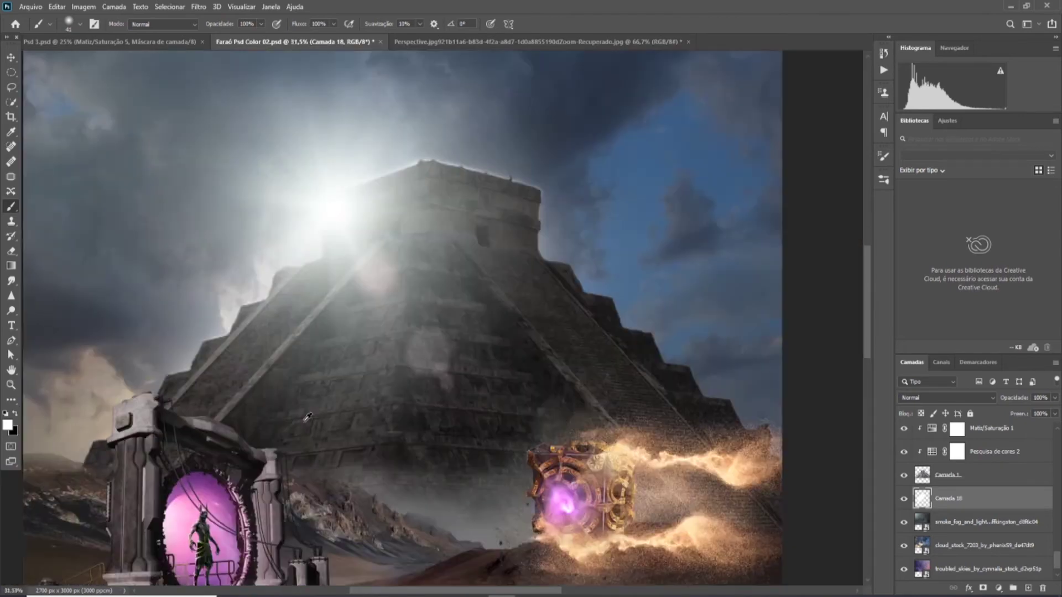
pyautogui.scroll(-2, 259, 324)
pyautogui.scroll(3, 352, 309)
pyautogui.scroll(-3, 352, 309)
# - Place the orange 'color' glow image on the canvas over the sun
pyautogui.press('v')
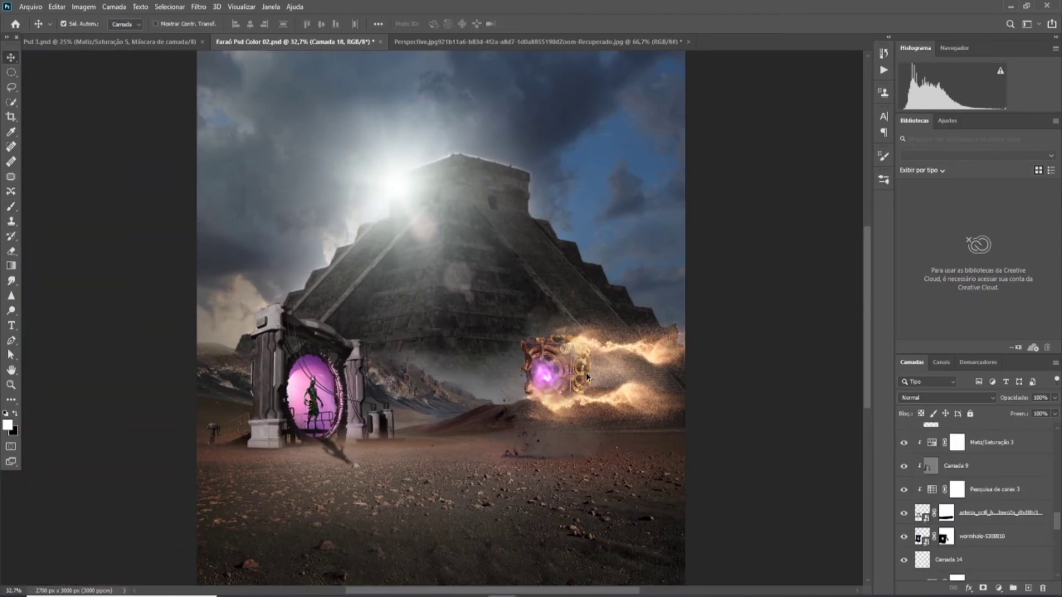
pyautogui.scroll(-1, 585, 373)
pyautogui.scroll(-1, 956, 490)
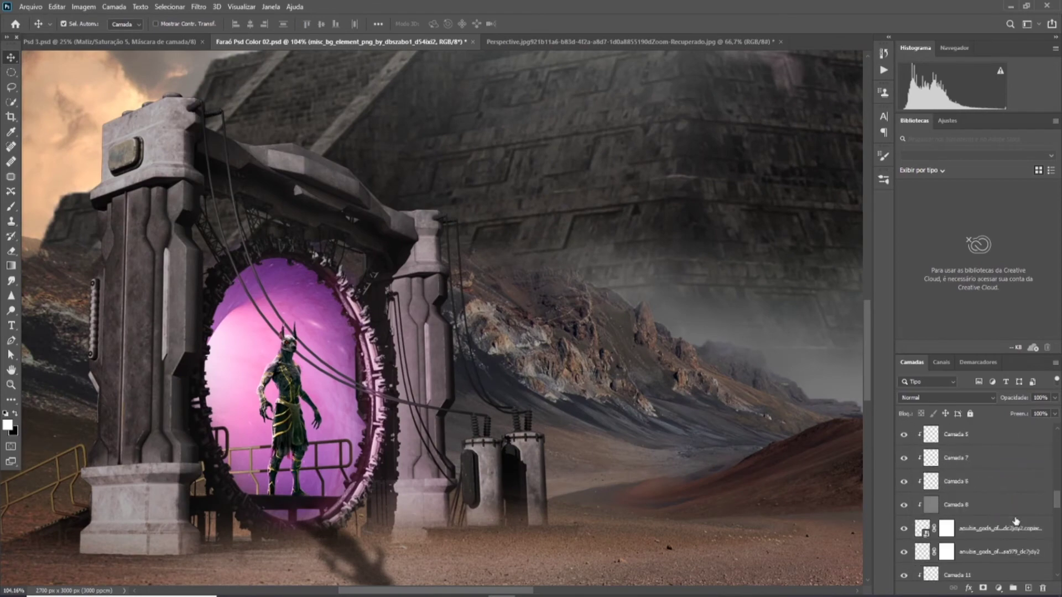
pyautogui.scroll(-2, 308, 488)
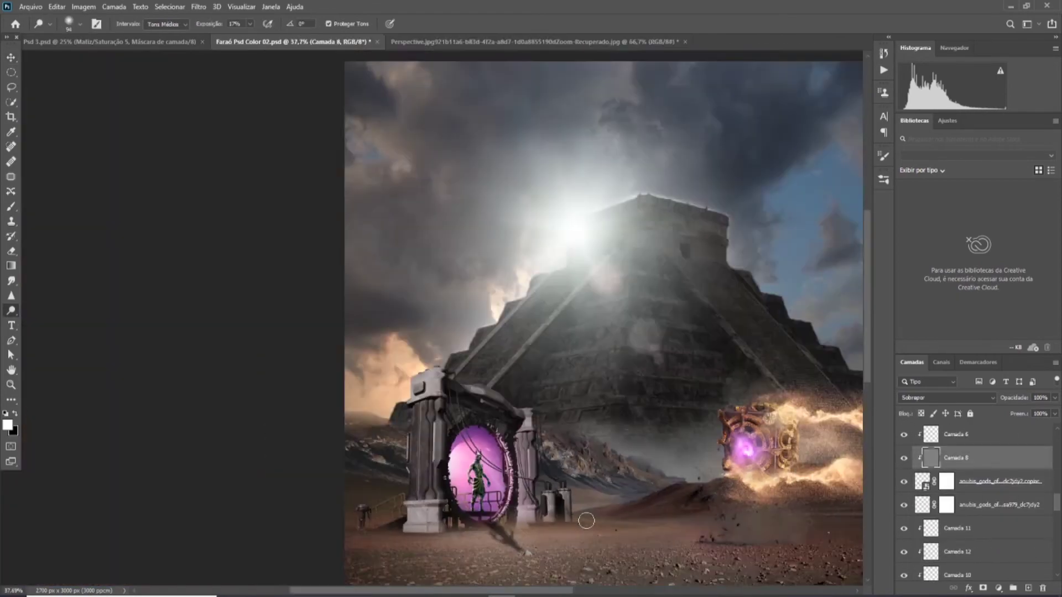
pyautogui.scroll(-1, 332, 470)
pyautogui.scroll(-1, 387, 443)
pyautogui.scroll(-1, 445, 410)
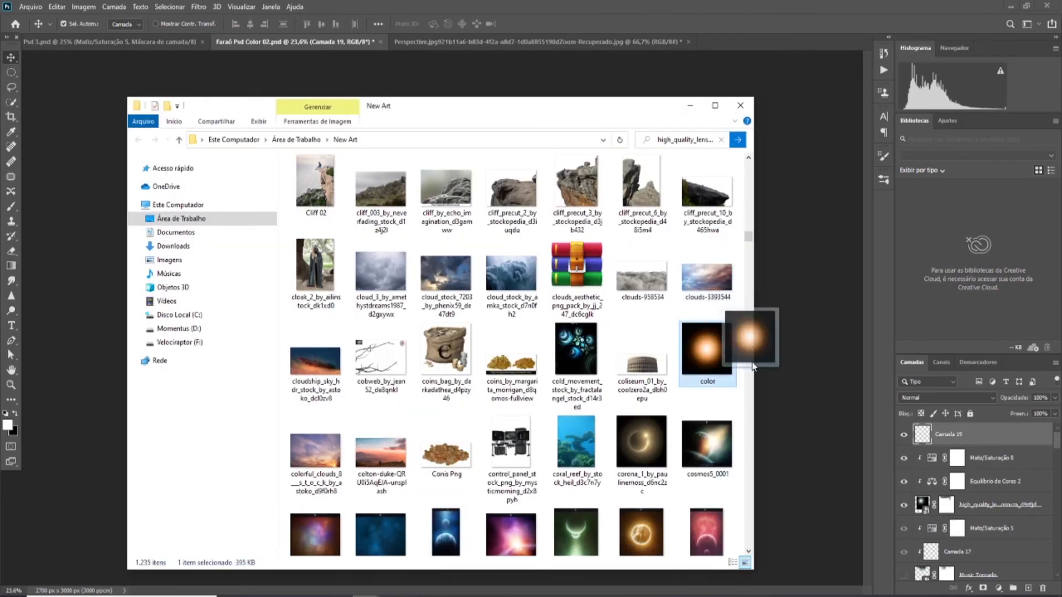
pyautogui.moveTo(752, 366); pyautogui.dragTo(802, 365)
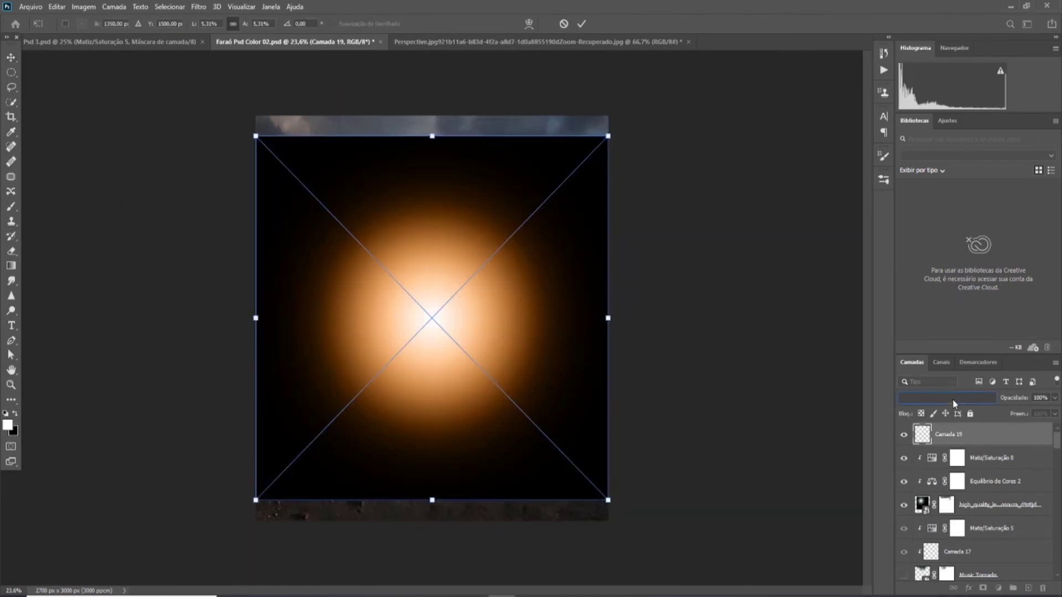
pyautogui.moveTo(433, 307); pyautogui.dragTo(390, 210)
pyautogui.scroll(2, 275, 117)
pyautogui.moveTo(275, 116); pyautogui.dragTo(387, 139)
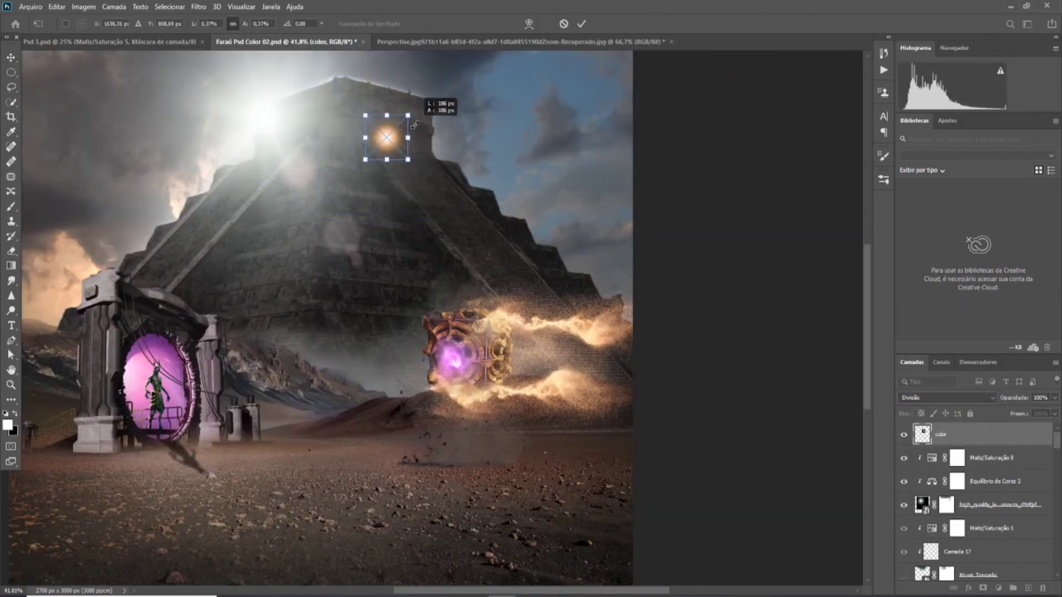
pyautogui.scroll(-3, 382, 132)
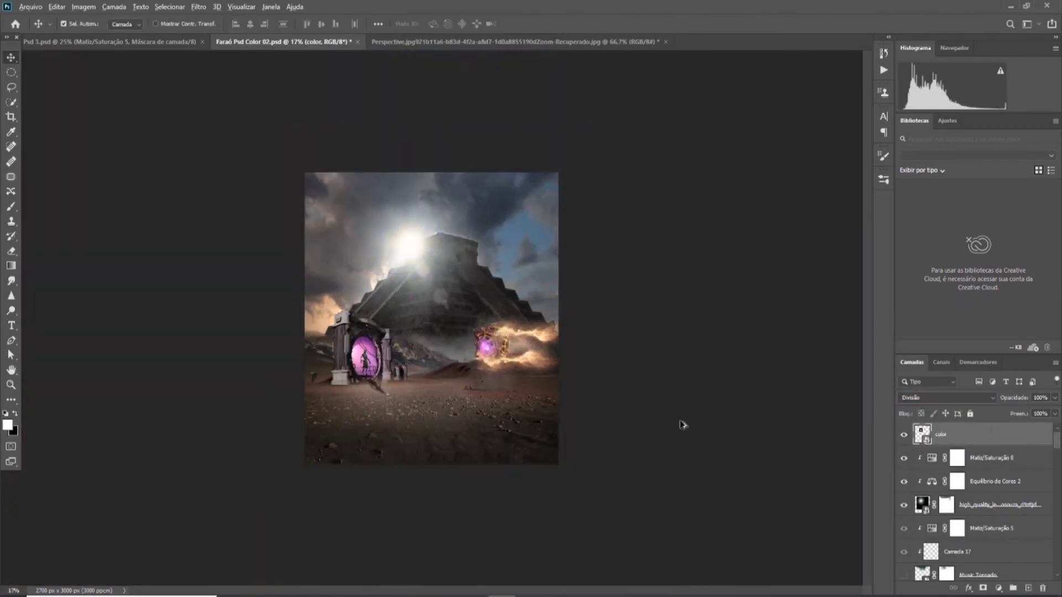
# - Move the color glow layer down to just above Camada 18 and commit it over the sun
pyautogui.hotkey('ctrl', '[')
pyautogui.hotkey('ctrl', '[')
pyautogui.hotkey('ctrl', '[')
pyautogui.moveTo(412, 250); pyautogui.dragTo(413, 256)
pyautogui.hotkey('ctrl', '[')
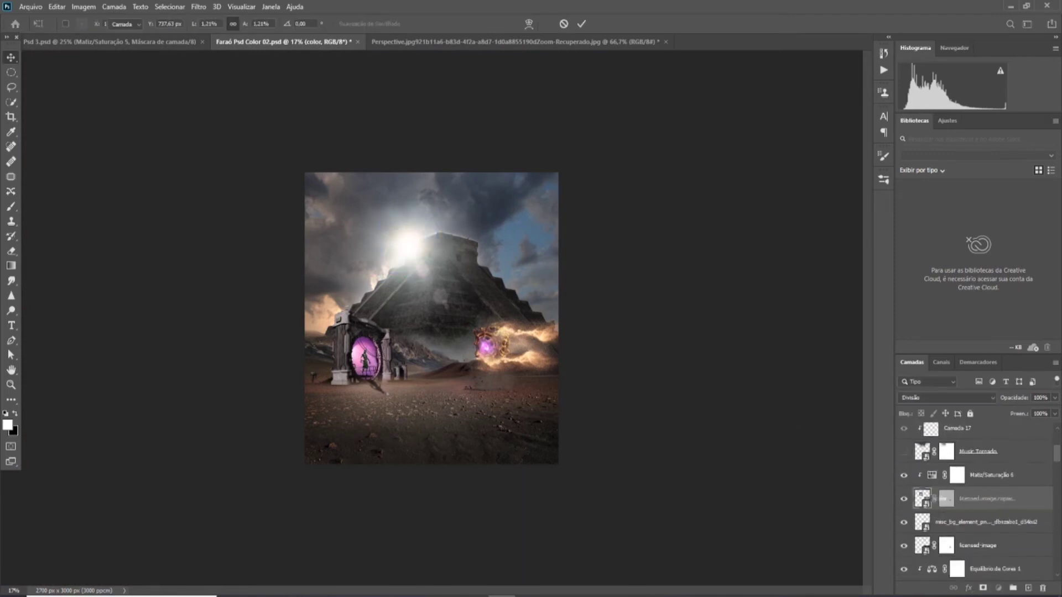
pyautogui.hotkey('ctrl', '[')
pyautogui.hotkey('ctrl', '[')
pyautogui.scroll(1, 794, 482)
pyautogui.moveTo(438, 193); pyautogui.dragTo(415, 213)
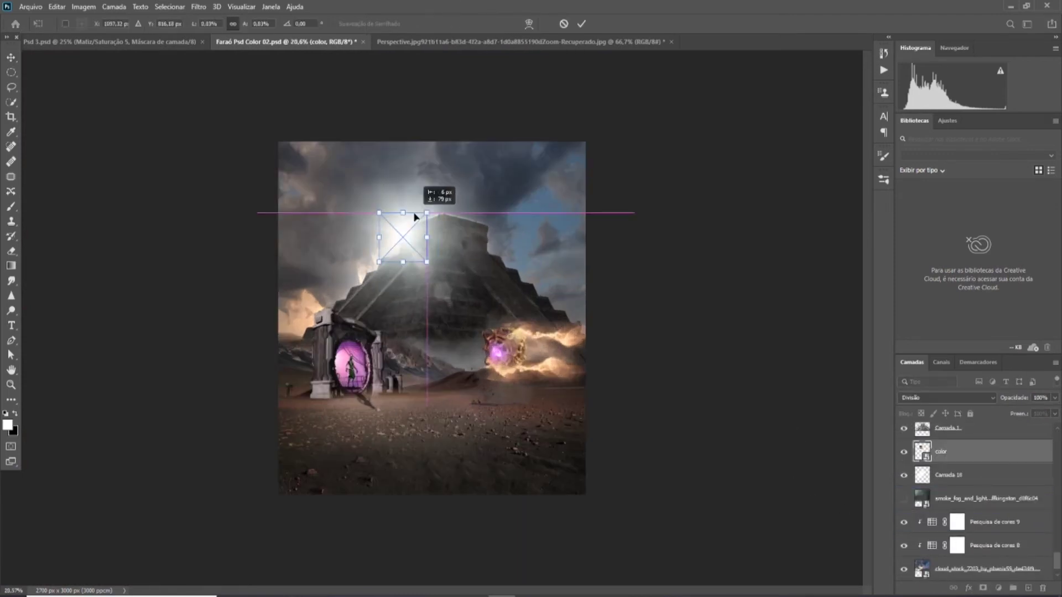
pyautogui.scroll(1, 391, 206)
pyautogui.press('Return')
pyautogui.scroll(-2, 676, 298)
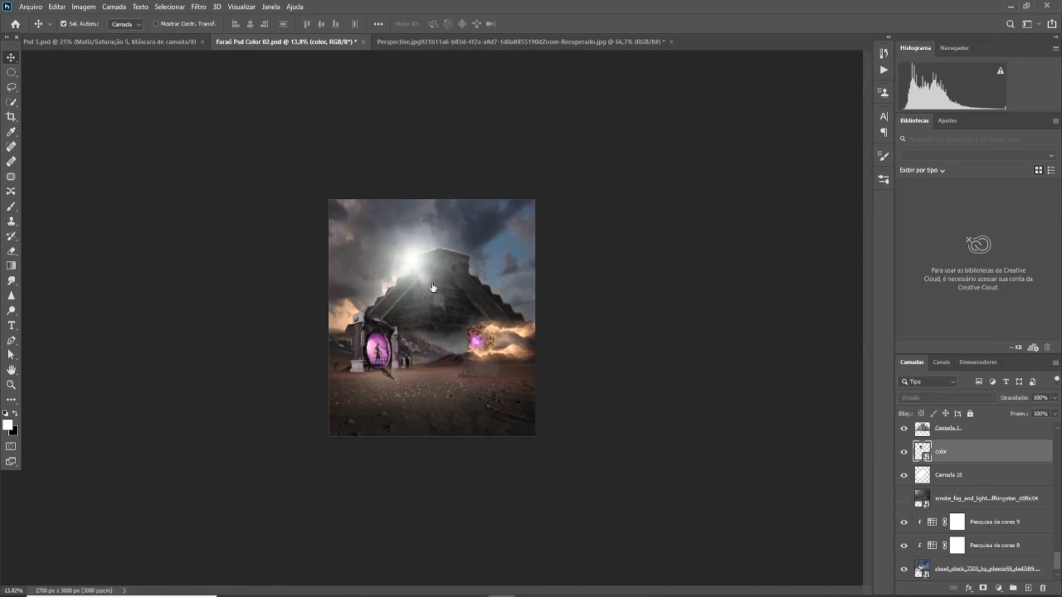
pyautogui.scroll(2, 819, 446)
# - Soften the glow with a Gaussian Blur
pyautogui.hotkey('ctrl', 'alt', 'f')
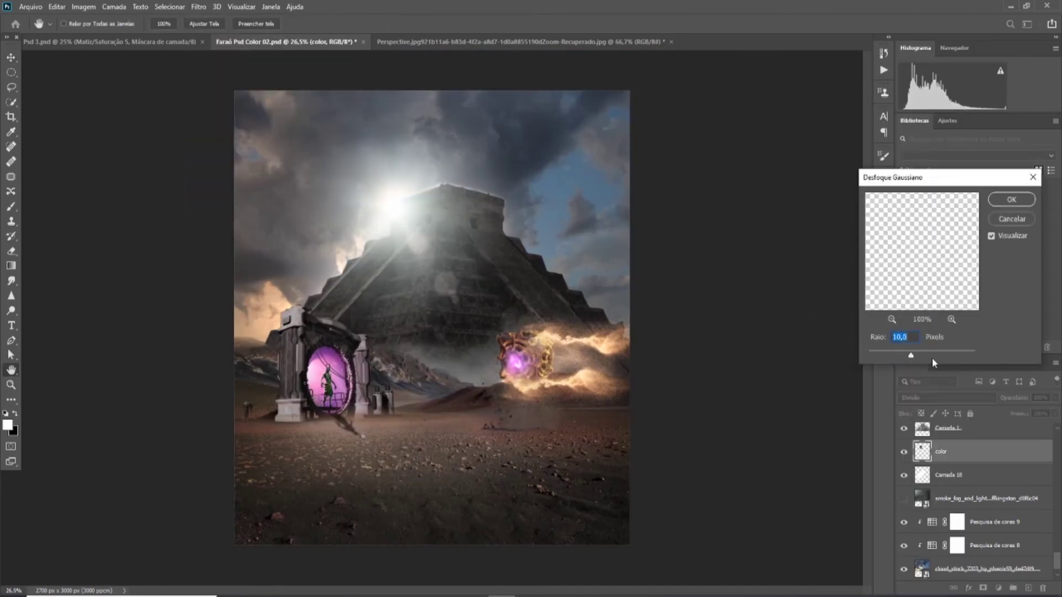
pyautogui.press('Return')
pyautogui.scroll(-2, 829, 476)
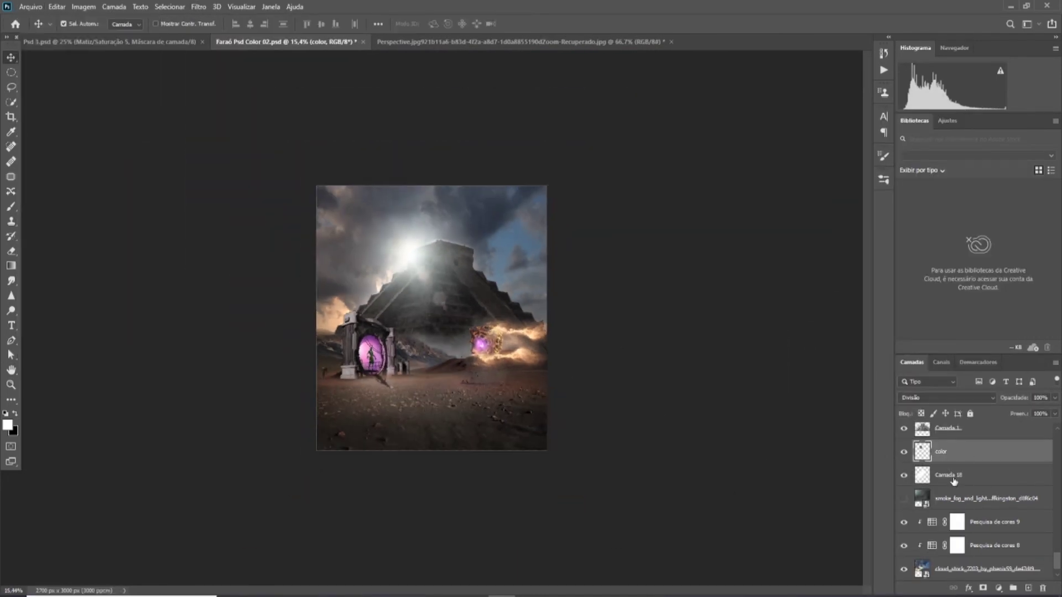
pyautogui.scroll(2, 432, 318)
# - Add a Curves adjustment above cloud_stock, bending the curve to darken the image
pyautogui.click(974, 569)
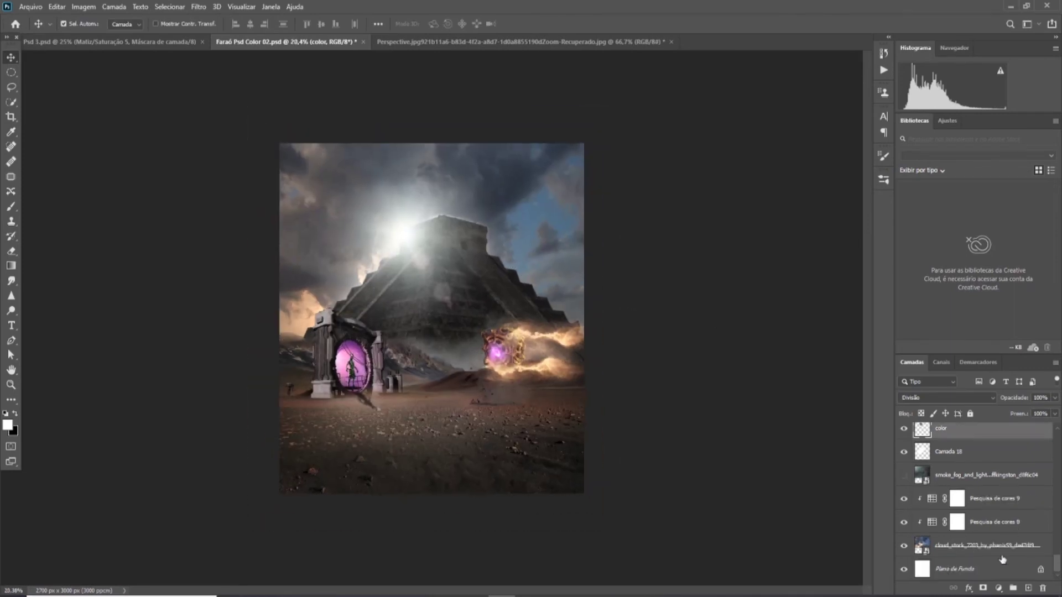
pyautogui.click(998, 588)
pyautogui.click(1004, 447)
pyautogui.moveTo(692, 317); pyautogui.dragTo(698, 324)
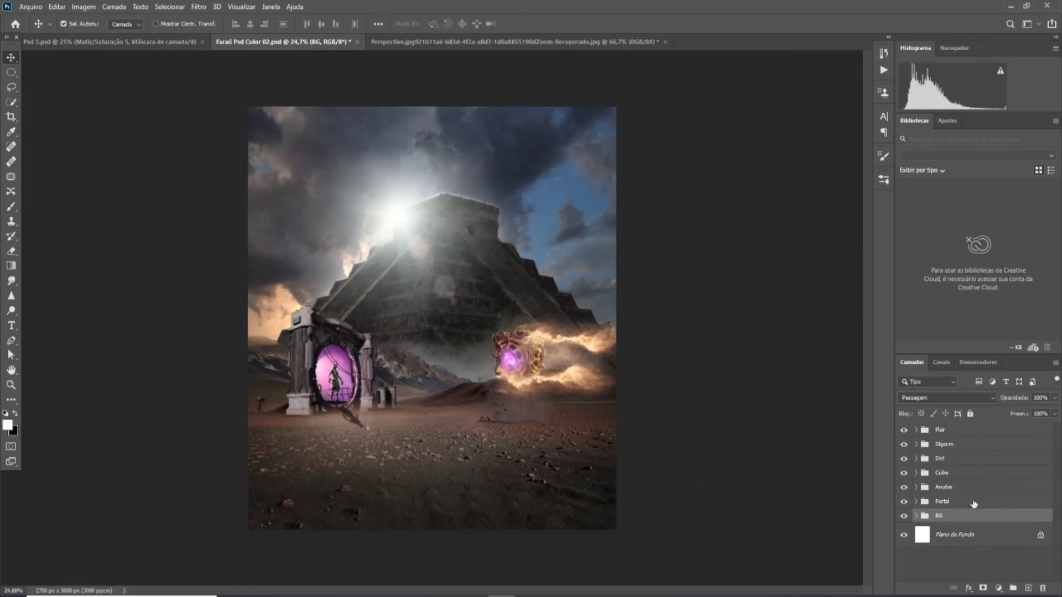
pyautogui.click(974, 430)
# - Add a Candlelight colour lookup layer set to Multiply blending
pyautogui.click(998, 588)
pyautogui.click(1004, 548)
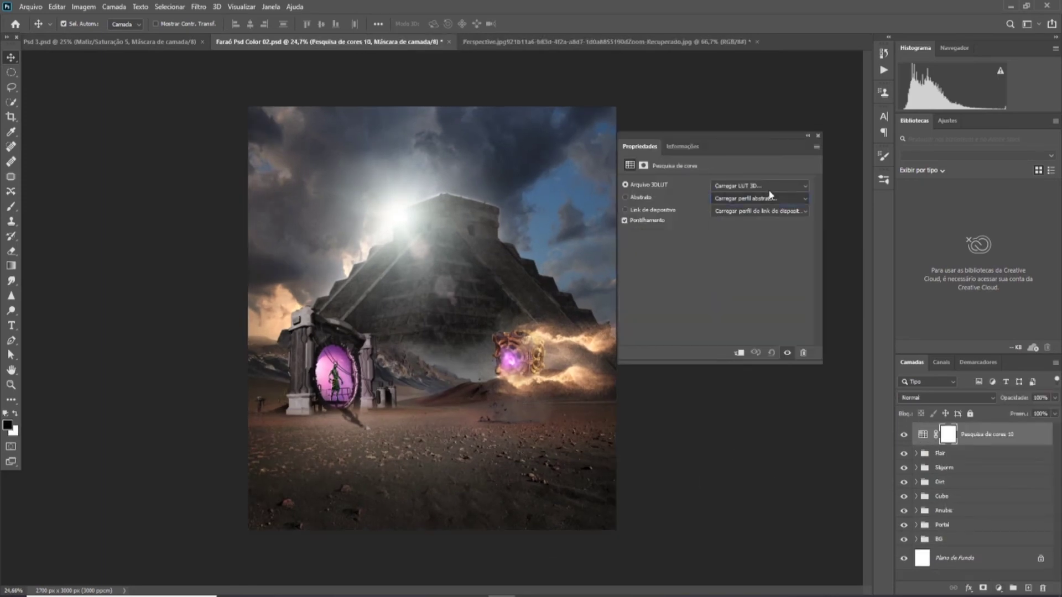
pyautogui.click(759, 186)
pyautogui.click(741, 232)
pyautogui.click(946, 398)
pyautogui.click(918, 354)
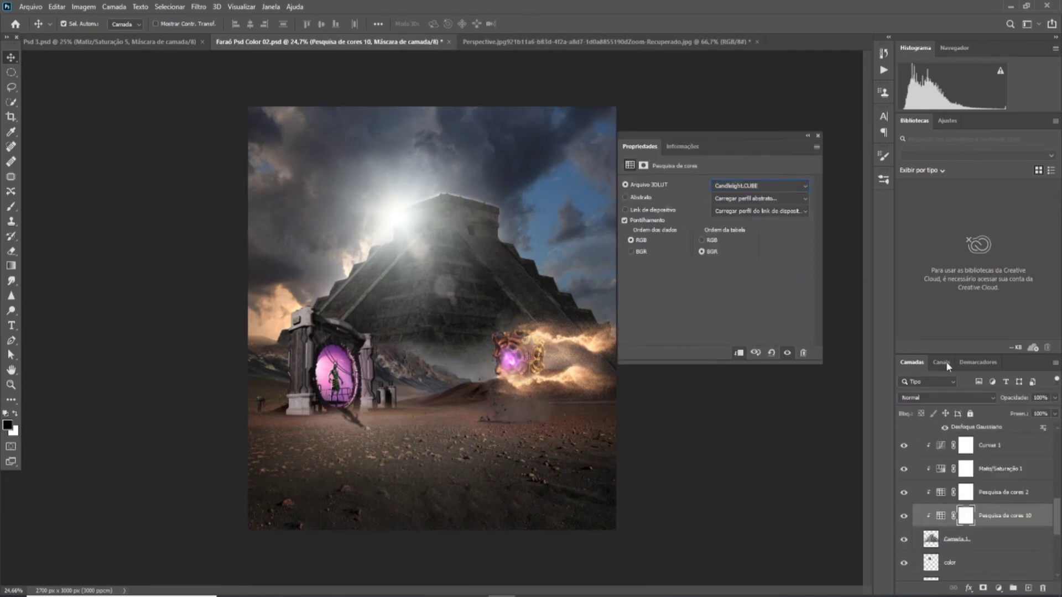
# - Add another Candlelight lookup layer above Pesquisa de cores 10, then delete it
pyautogui.click(1015, 516)
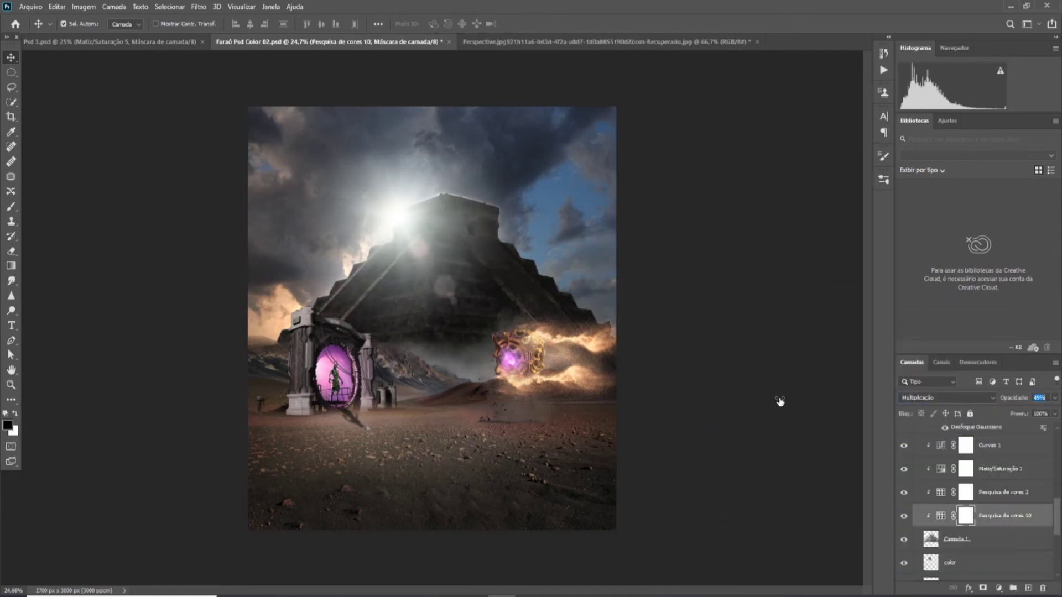
pyautogui.scroll(-5, 1021, 522)
pyautogui.click(759, 185)
pyautogui.click(776, 266)
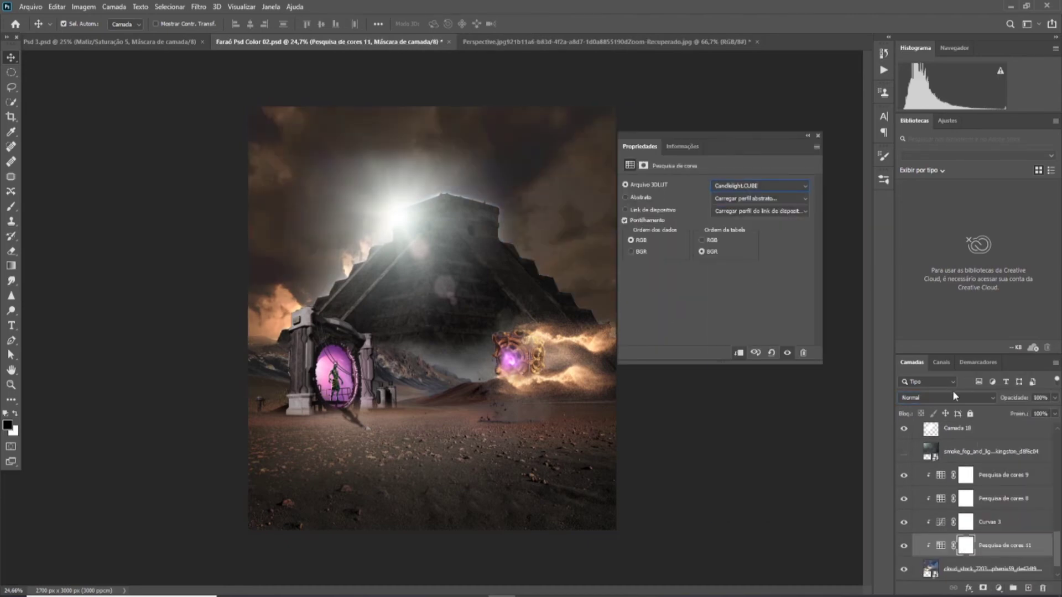
pyautogui.click(947, 397)
pyautogui.click(941, 354)
pyautogui.click(817, 135)
pyautogui.press('Delete')
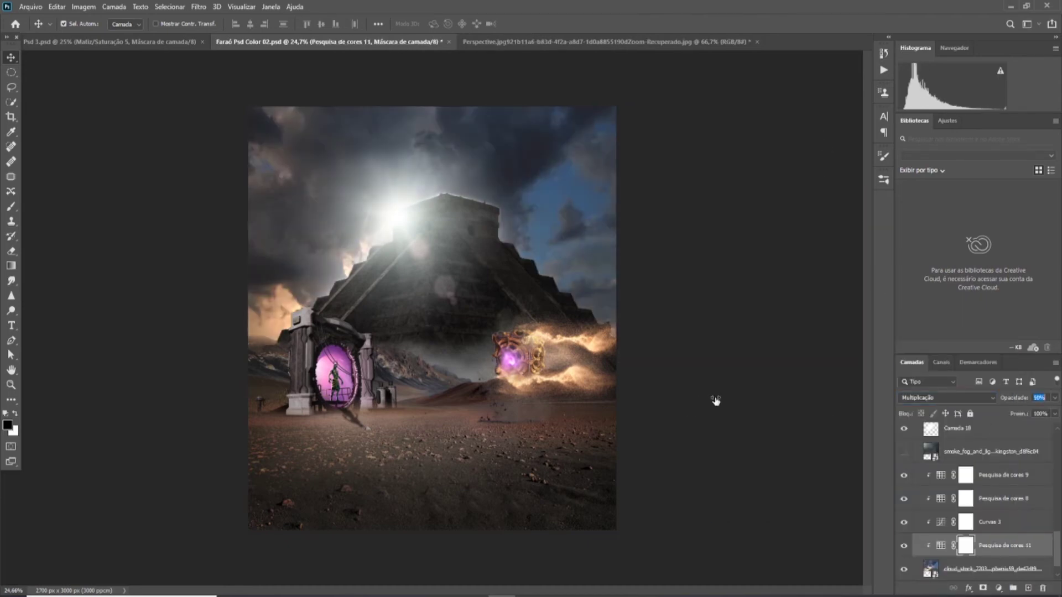
# - Try a further Candlelight lookup layer in Multiply mode, then remove it again
pyautogui.scroll(3, 1058, 532)
pyautogui.click(998, 588)
pyautogui.click(940, 500)
pyautogui.click(759, 185)
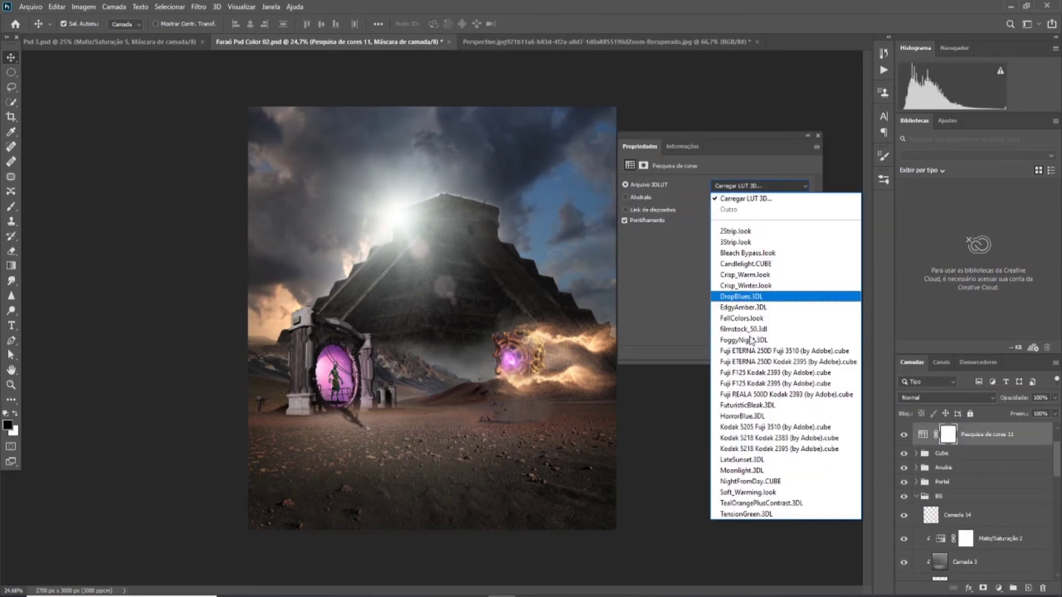
pyautogui.click(775, 271)
pyautogui.click(946, 398)
pyautogui.click(940, 360)
pyautogui.press('Delete')
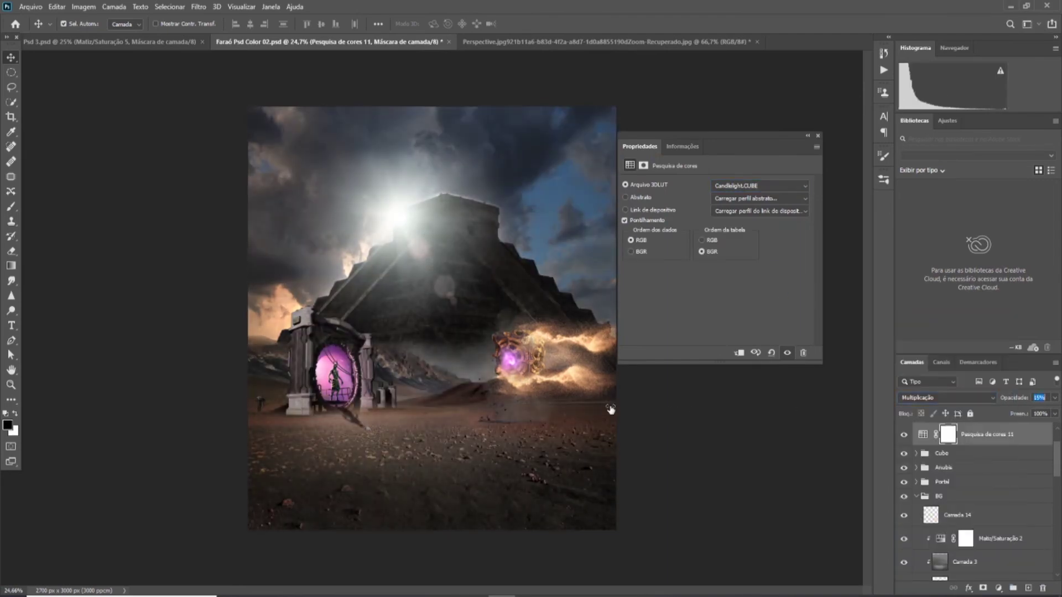
# - Set the Pesquisa de cores 11 lookup layer's opacity to 19%
pyautogui.scroll(-5, 973, 498)
pyautogui.click(904, 473)
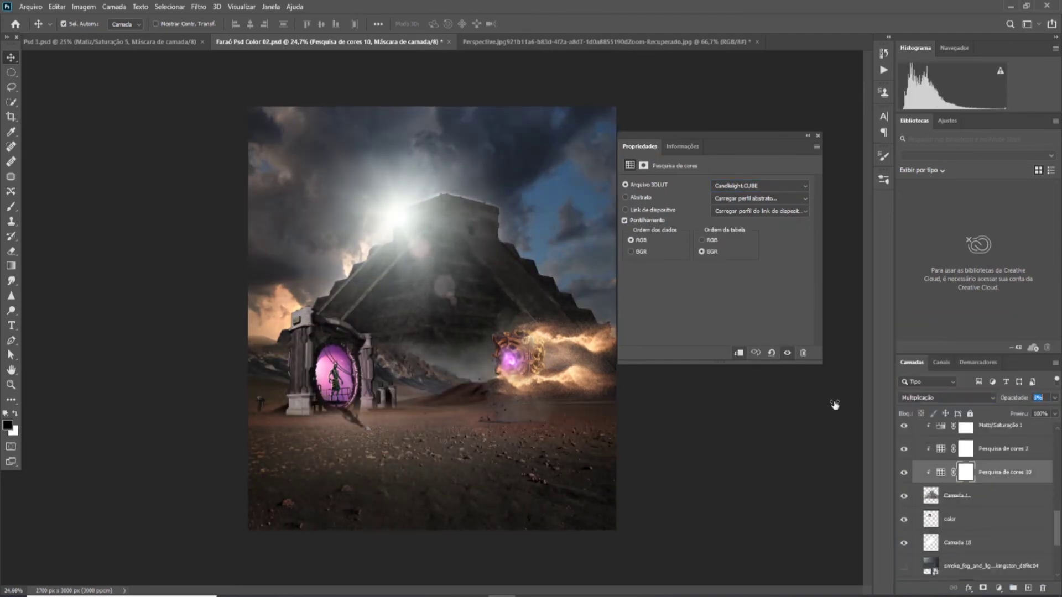
pyautogui.scroll(3, 985, 498)
pyautogui.click(990, 434)
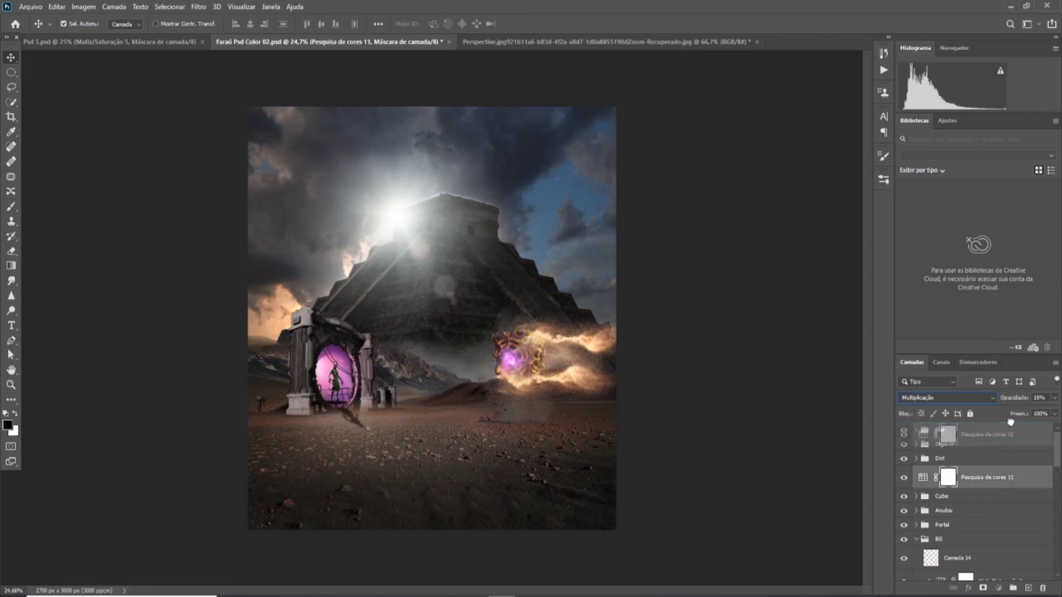
pyautogui.moveTo(1021, 400); pyautogui.dragTo(722, 409)
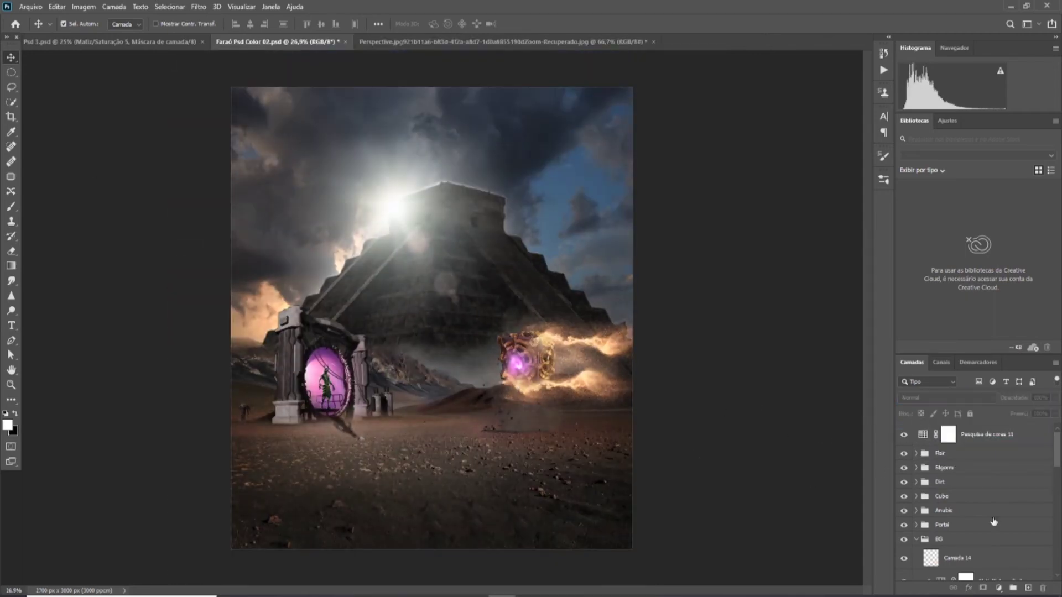
# - Add a colour lookup layer using the Crisp_Warm LUT
pyautogui.click(998, 588)
pyautogui.click(993, 523)
pyautogui.click(760, 185)
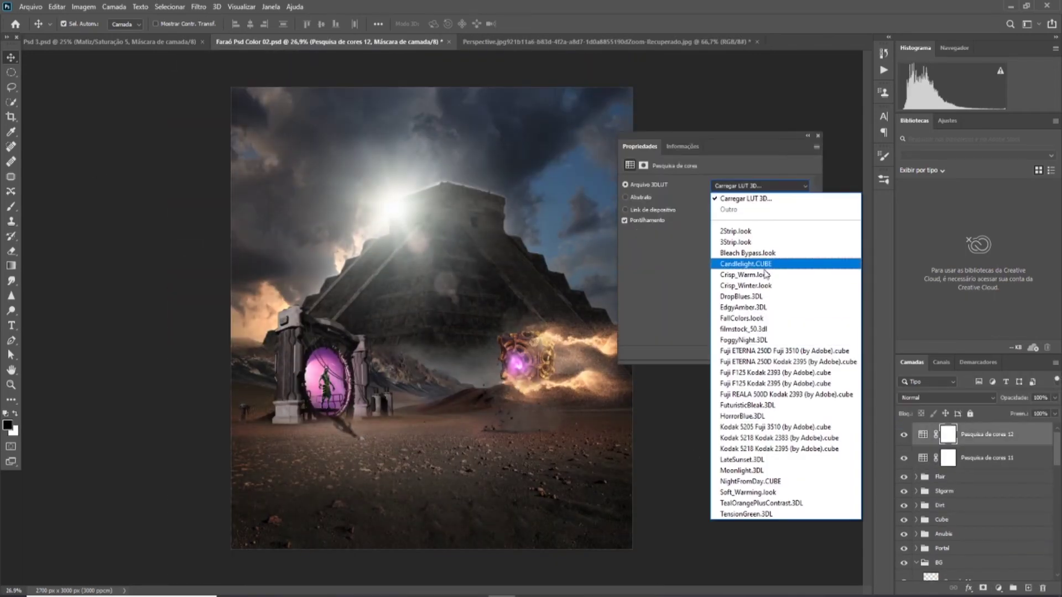
pyautogui.click(766, 274)
# - Duplicate it, switching the copy's LUT through DropBlues and EdgyAmber at 9% opacity
pyautogui.hotkey('ctrl', 'j')
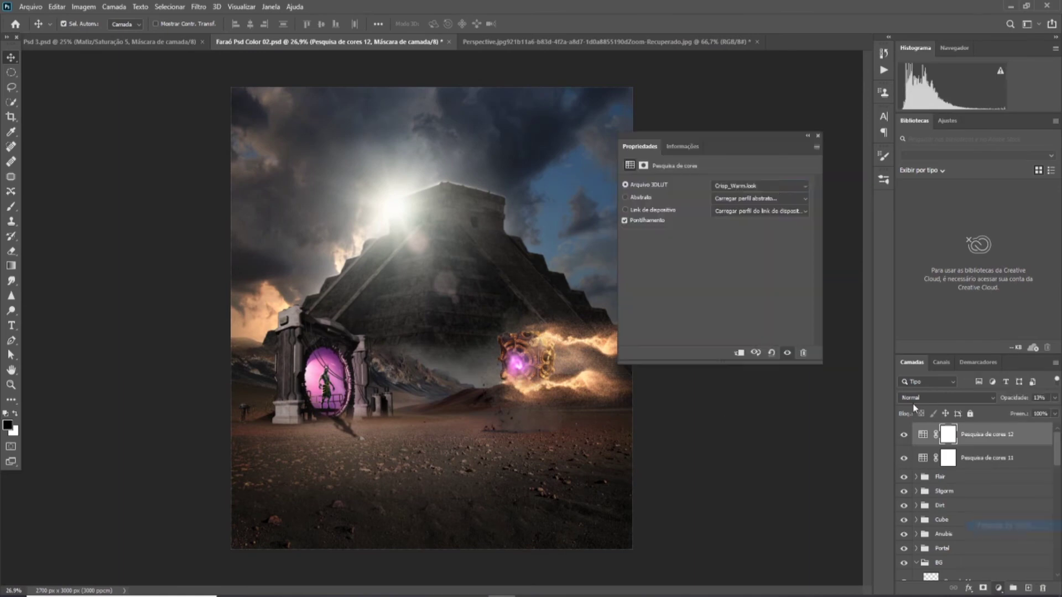
pyautogui.click(759, 186)
pyautogui.click(768, 207)
pyautogui.write('76')
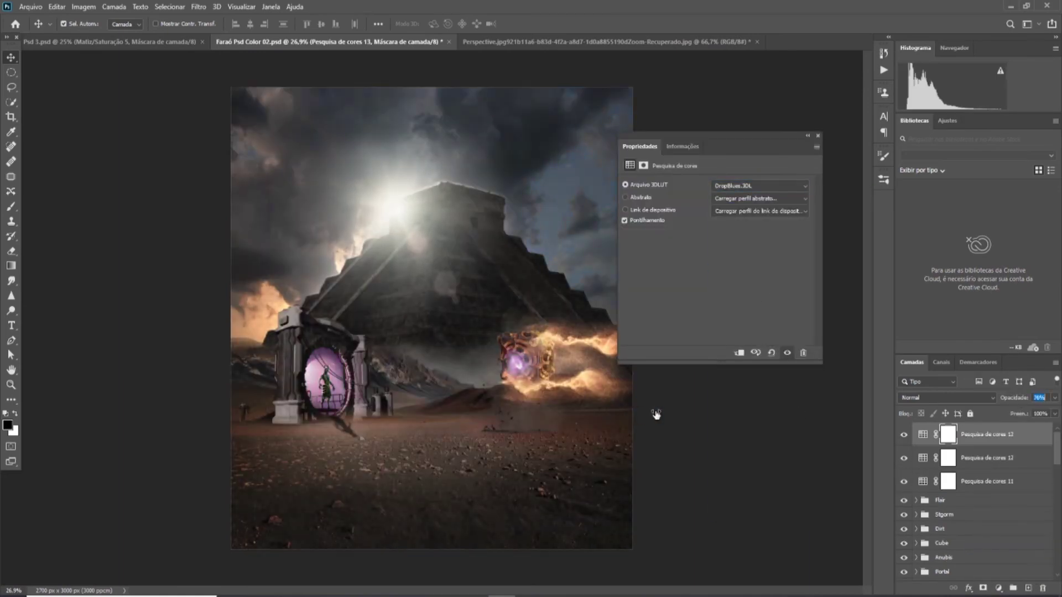
pyautogui.click(760, 186)
pyautogui.click(748, 310)
pyautogui.click(759, 186)
pyautogui.click(765, 227)
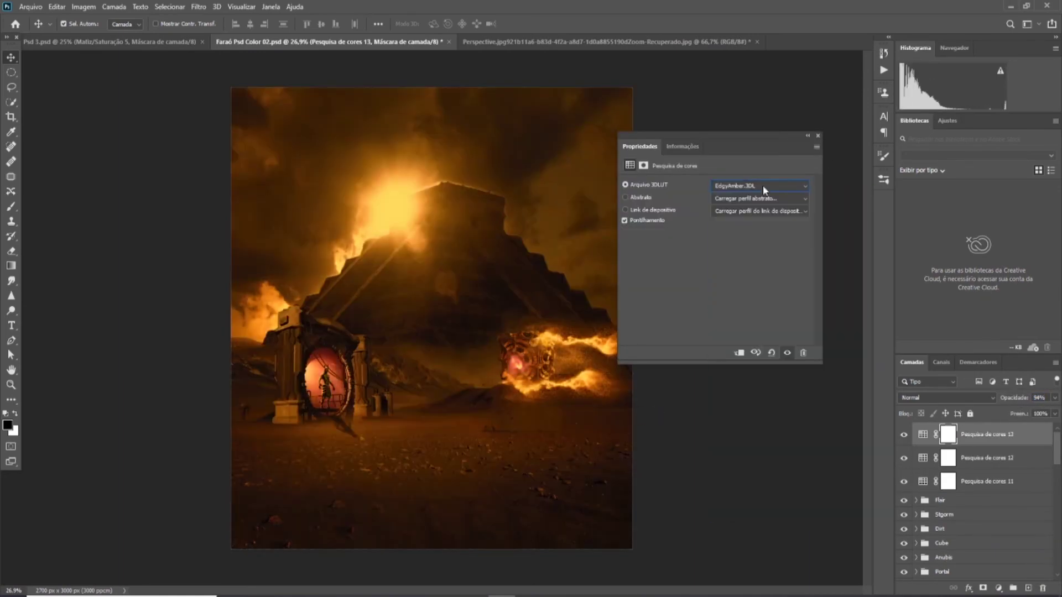
pyautogui.press('0')
pyautogui.press('9')
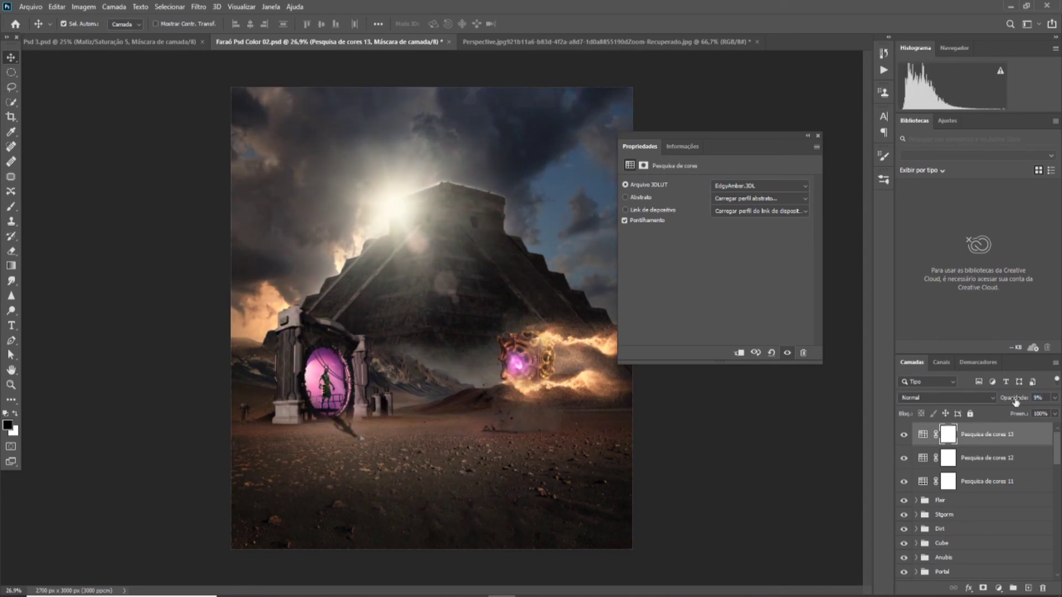
# - Add a filmstock_50 colour lookup layer at 6% opacity
pyautogui.moveTo(1043, 583); pyautogui.dragTo(1029, 587)
pyautogui.click(759, 186)
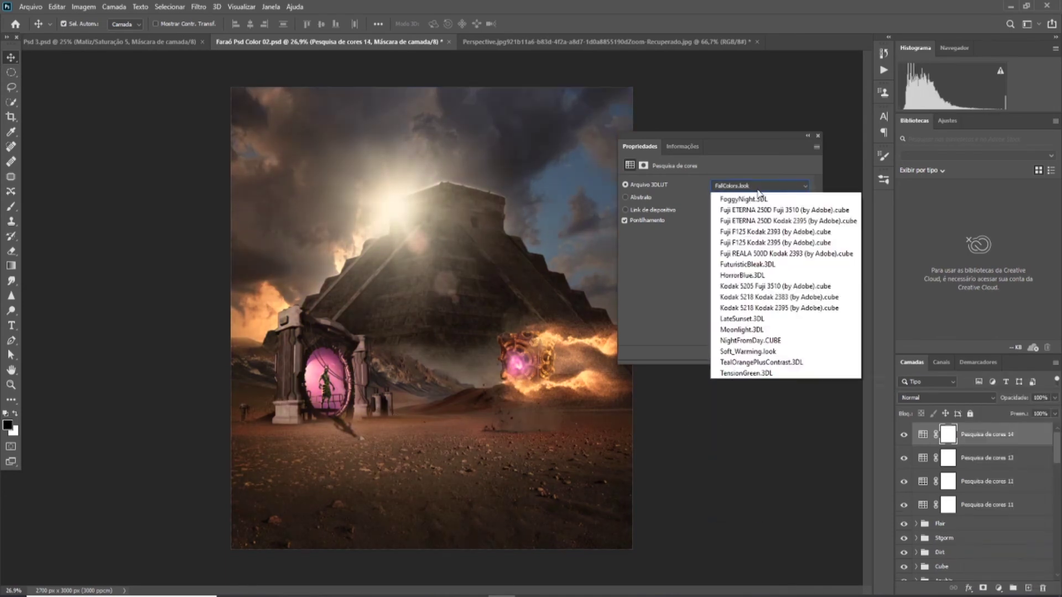
pyautogui.click(752, 371)
pyautogui.write('33')
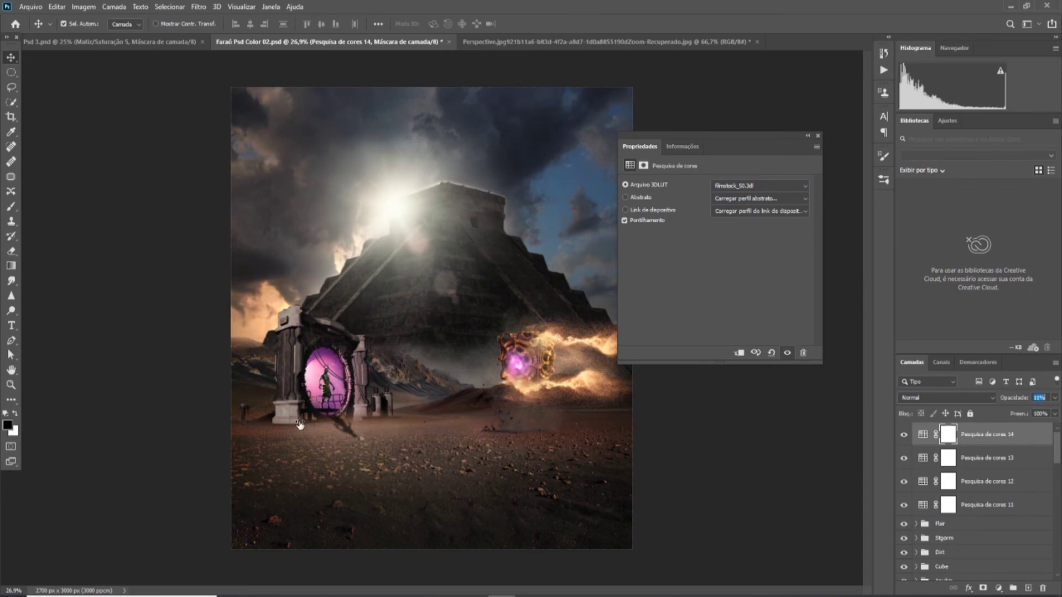
pyautogui.write('6')
pyautogui.press('Return')
# - Add LateSunset and Moonlight lookup layers, with Moonlight at 5% opacity
pyautogui.hotkey('ctrl', 'j')
pyautogui.click(759, 186)
pyautogui.click(758, 309)
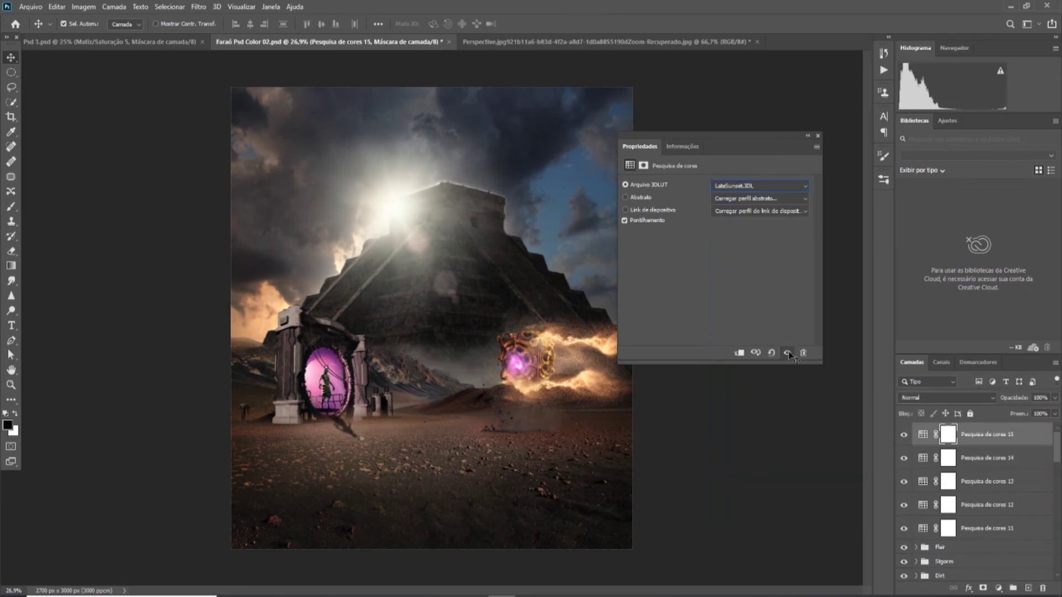
pyautogui.click(999, 587)
pyautogui.click(973, 545)
pyautogui.click(760, 185)
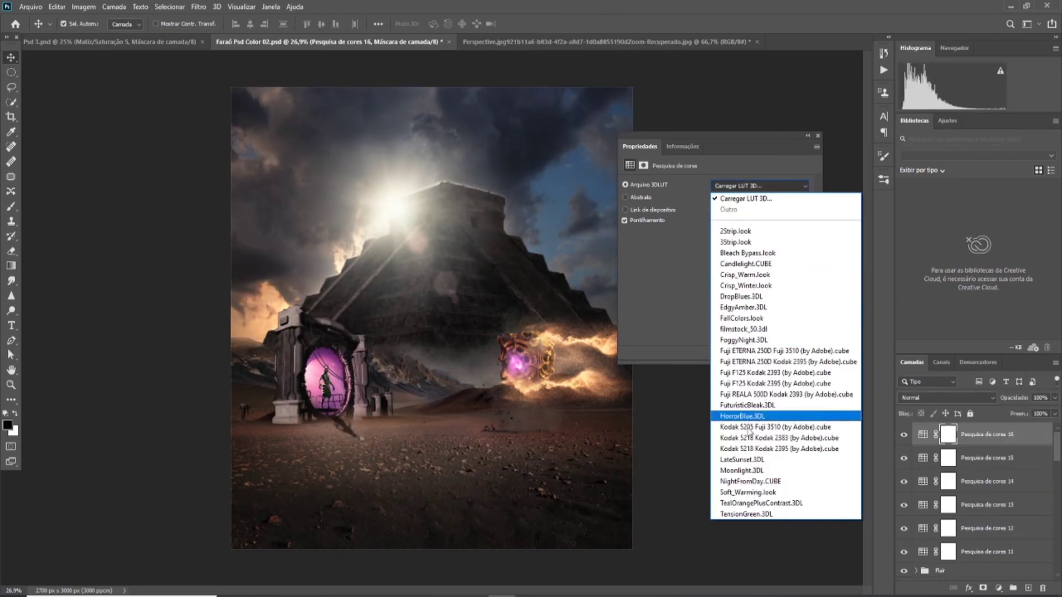
pyautogui.click(736, 407)
pyautogui.press('0')
pyautogui.press('5')
# - Group all the colour lookup layers and name the group Efect
pyautogui.click(818, 136)
pyautogui.keyDown('shift'); pyautogui.click(987, 551); pyautogui.keyUp('shift')
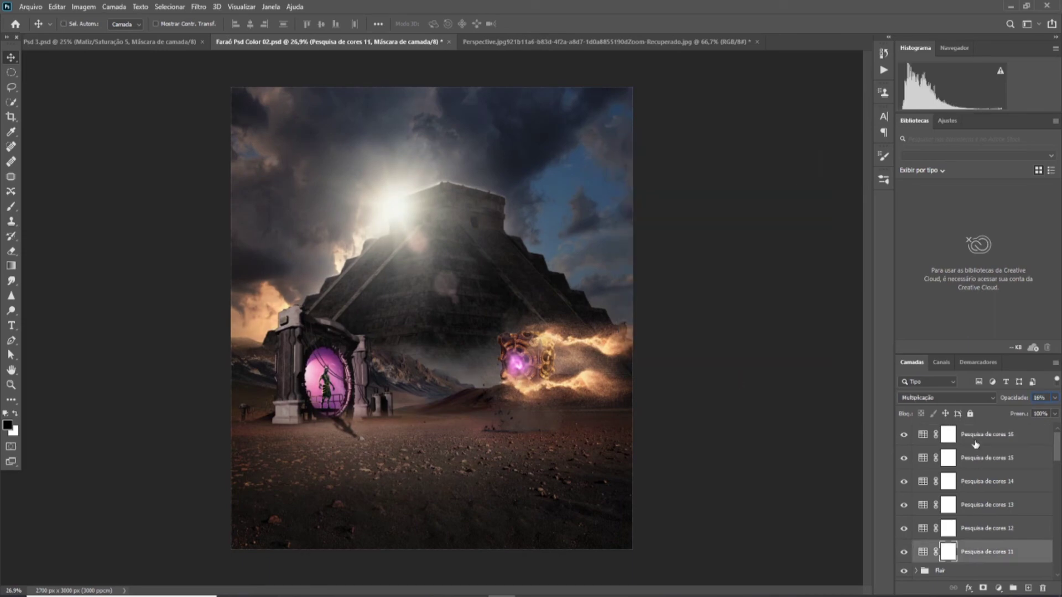
pyautogui.hotkey('ctrl', 'g')
pyautogui.doubleClick(947, 429)
pyautogui.write('ct')
pyautogui.press('Return')
# - Add a new Overlay-blended layer on top and set a small brush at 20% opacity
pyautogui.hotkey('ctrl', 'shift', 'alt', 'n')
pyautogui.press('b')
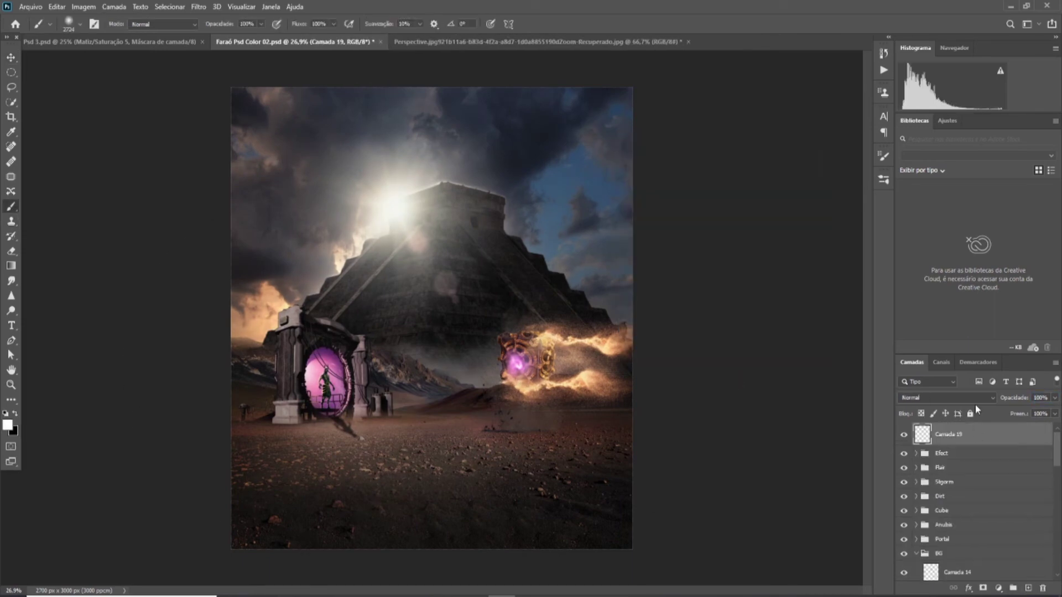
pyautogui.click(946, 397)
pyautogui.click(940, 452)
pyautogui.moveTo(209, 23); pyautogui.dragTo(180, 23)
pyautogui.scroll(-1, 433, 318)
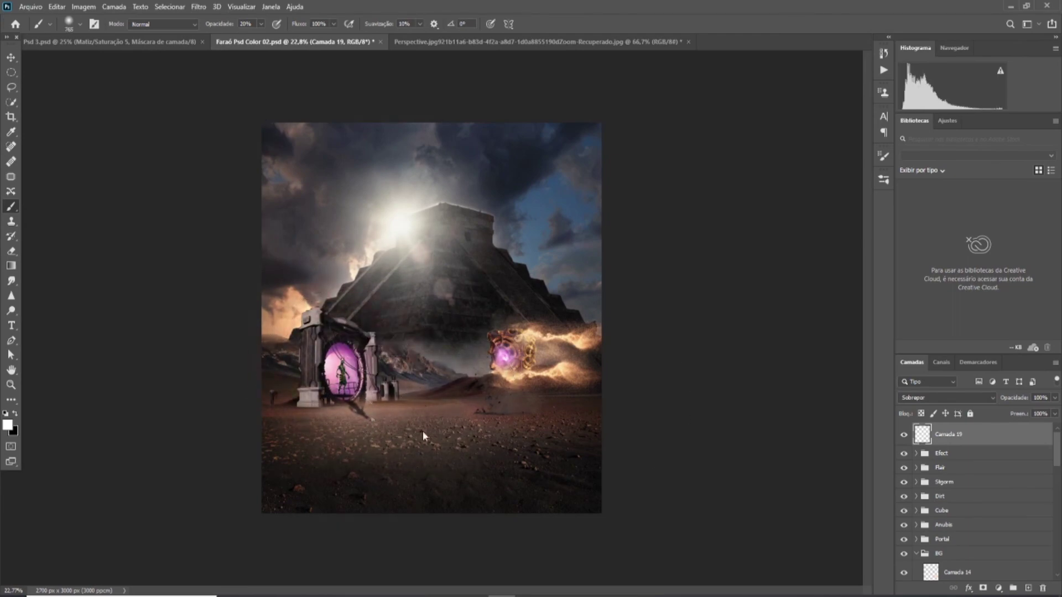
pyautogui.scroll(-3, 509, 427)
pyautogui.moveTo(221, 23); pyautogui.dragTo(219, 26)
pyautogui.moveTo(412, 361)
pyautogui.mouseDown()
pyautogui.moveTo(394, 361)
pyautogui.moveTo(437, 375)
pyautogui.mouseUp()
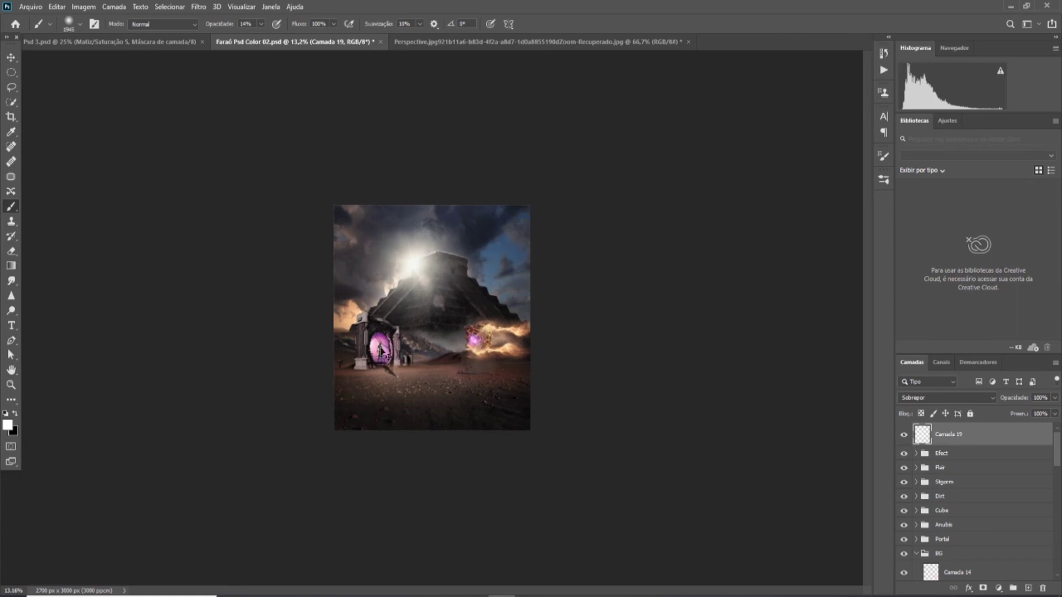
pyautogui.scroll(-2, 606, 458)
pyautogui.scroll(2, 541, 225)
pyautogui.scroll(2, 848, 442)
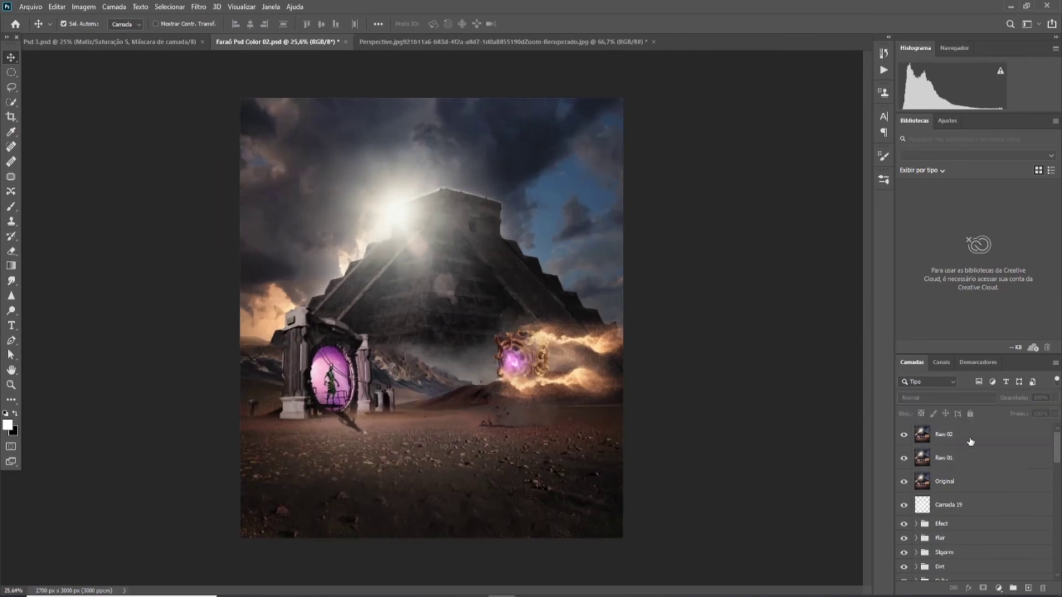
# - In Camera Raw on Raw 02, add a +7 vignette, warm the midtones and brighten shadow luminance
pyautogui.click(970, 440)
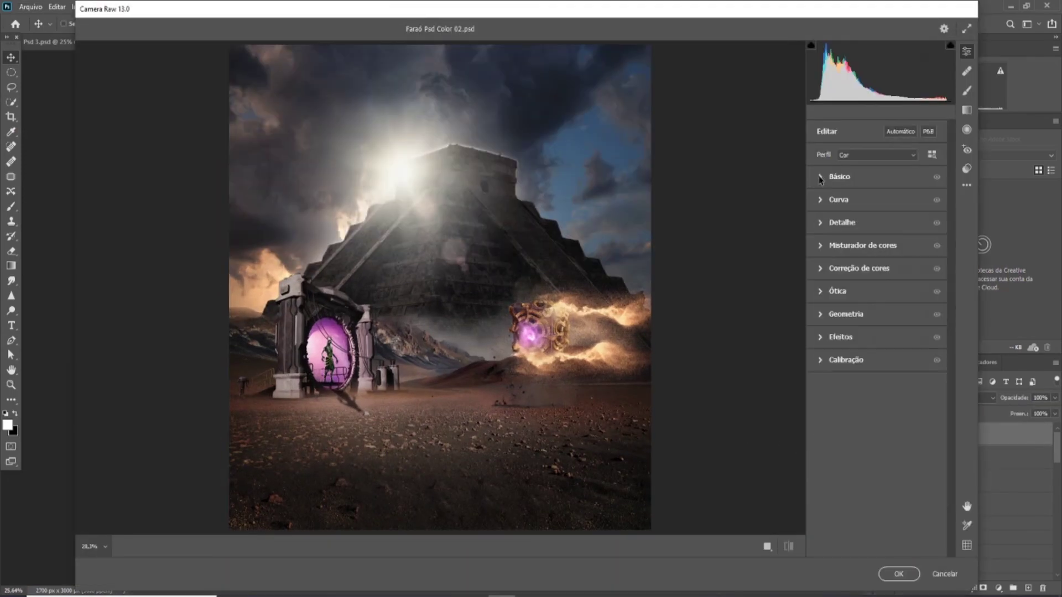
pyautogui.press('q')
pyautogui.click(840, 337)
pyautogui.moveTo(874, 392); pyautogui.dragTo(883, 393)
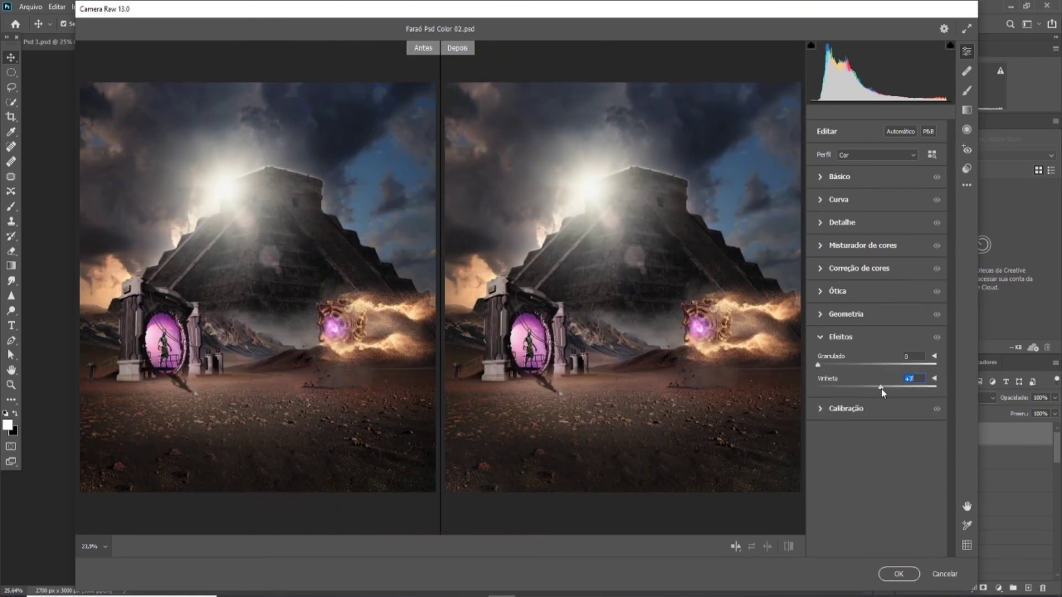
pyautogui.hotkey('ctrl', '5')
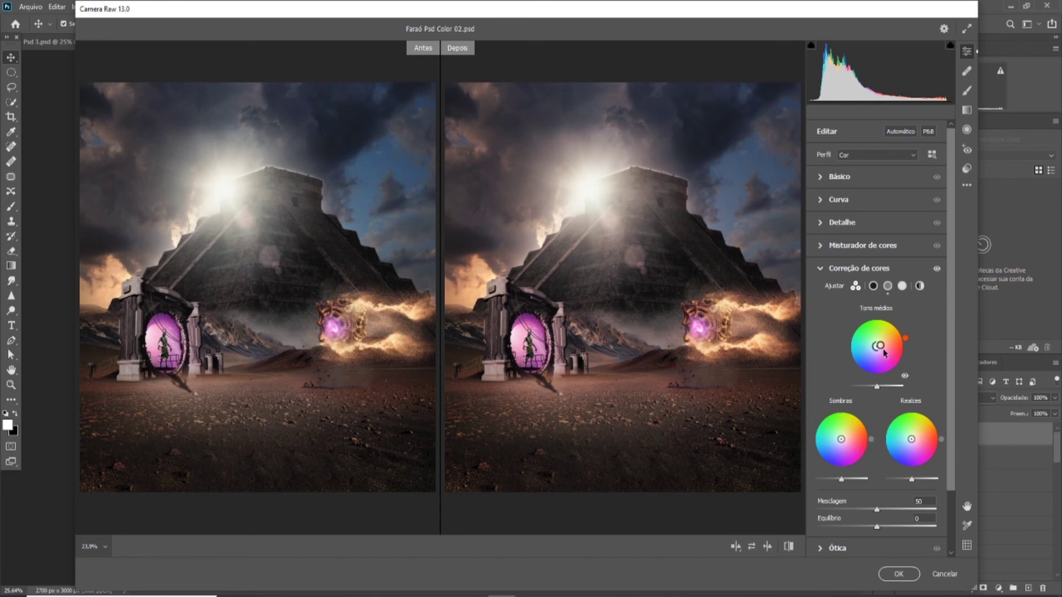
pyautogui.moveTo(879, 343)
pyautogui.mouseDown()
pyautogui.moveTo(889, 334)
pyautogui.moveTo(879, 344)
pyautogui.mouseUp()
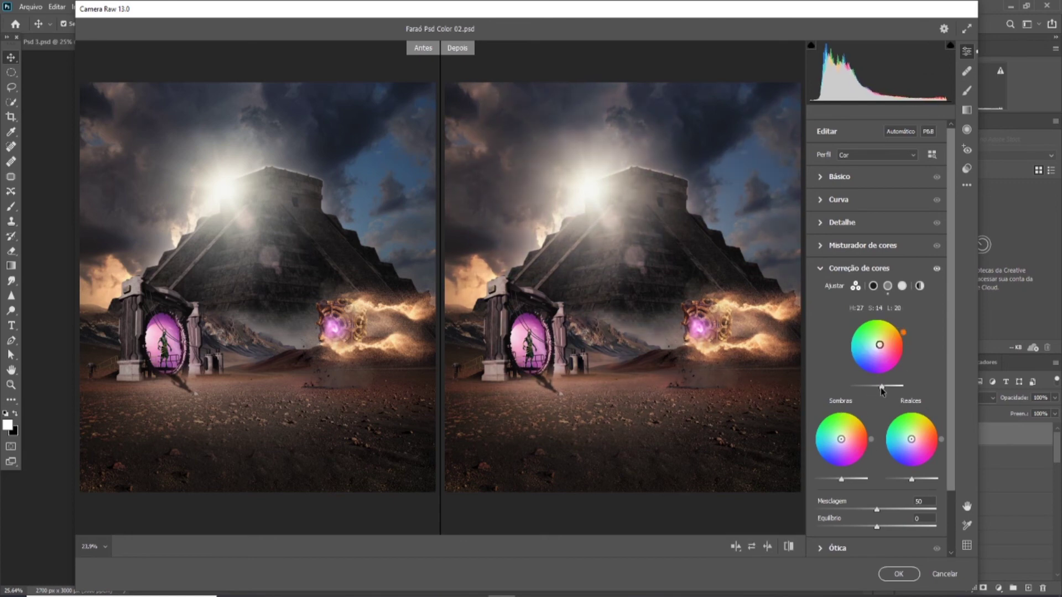
pyautogui.moveTo(906, 479); pyautogui.dragTo(913, 480)
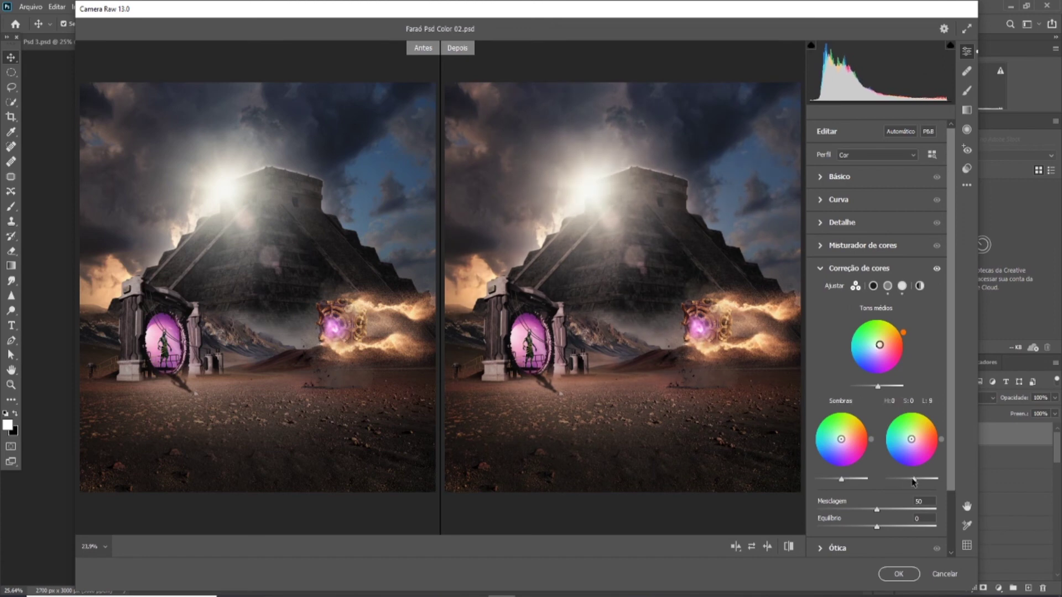
# - Pull down the highlights and lights on the tone curve
pyautogui.click(909, 245)
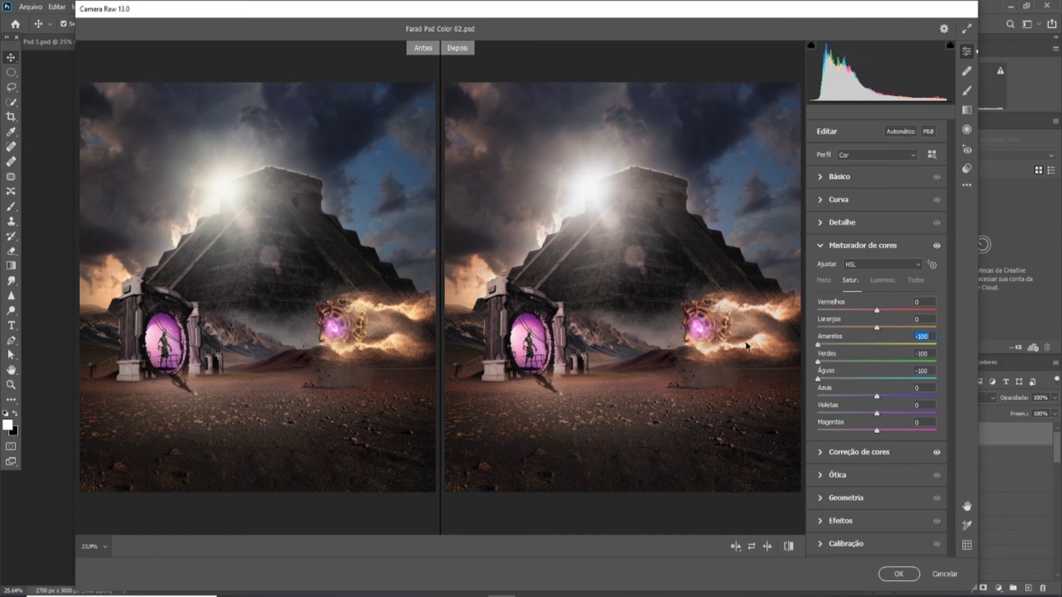
pyautogui.write('0')
pyautogui.click(863, 246)
pyautogui.click(838, 199)
pyautogui.moveTo(877, 391); pyautogui.dragTo(869, 392)
pyautogui.moveTo(877, 409); pyautogui.dragTo(872, 409)
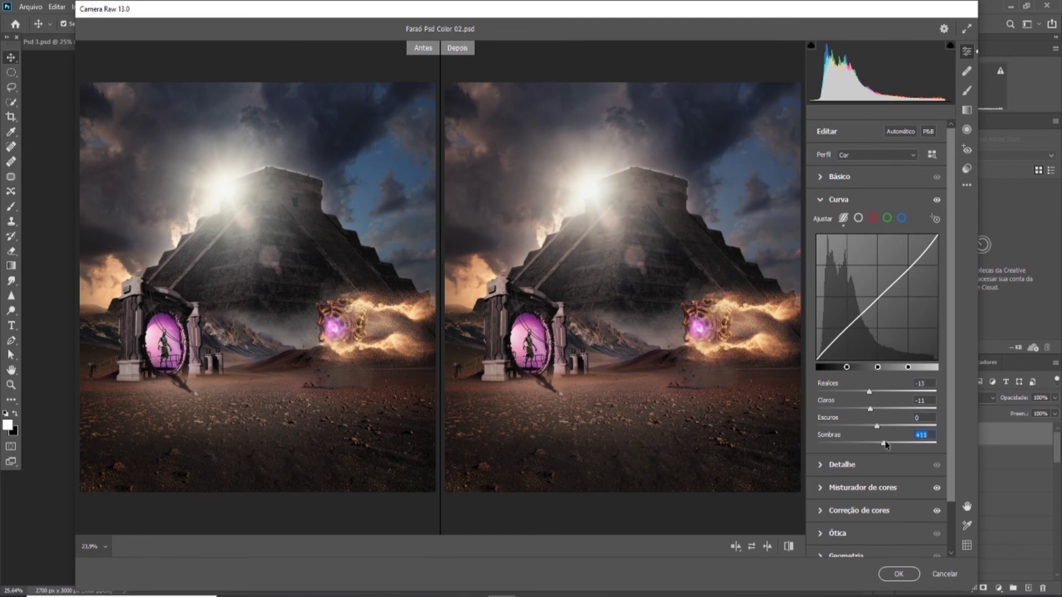
# - Adjust temperature, zero contrast, lift shadows, set whites to +7 and apply the edits
pyautogui.click(839, 177)
pyautogui.moveTo(876, 222); pyautogui.dragTo(874, 224)
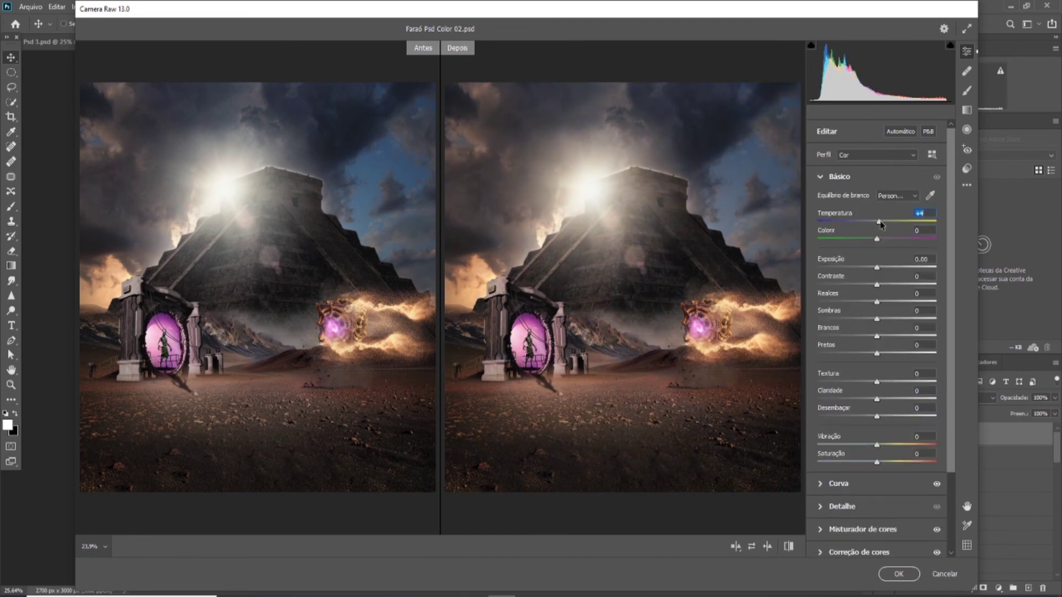
pyautogui.doubleClick(868, 285)
pyautogui.moveTo(877, 302); pyautogui.dragTo(853, 304)
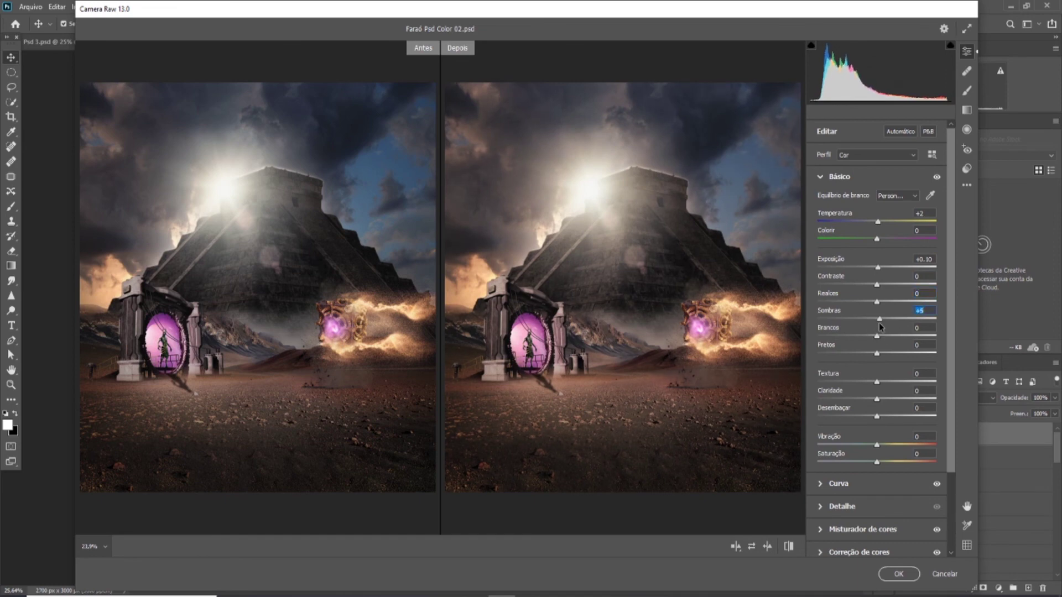
pyautogui.moveTo(890, 335); pyautogui.dragTo(881, 339)
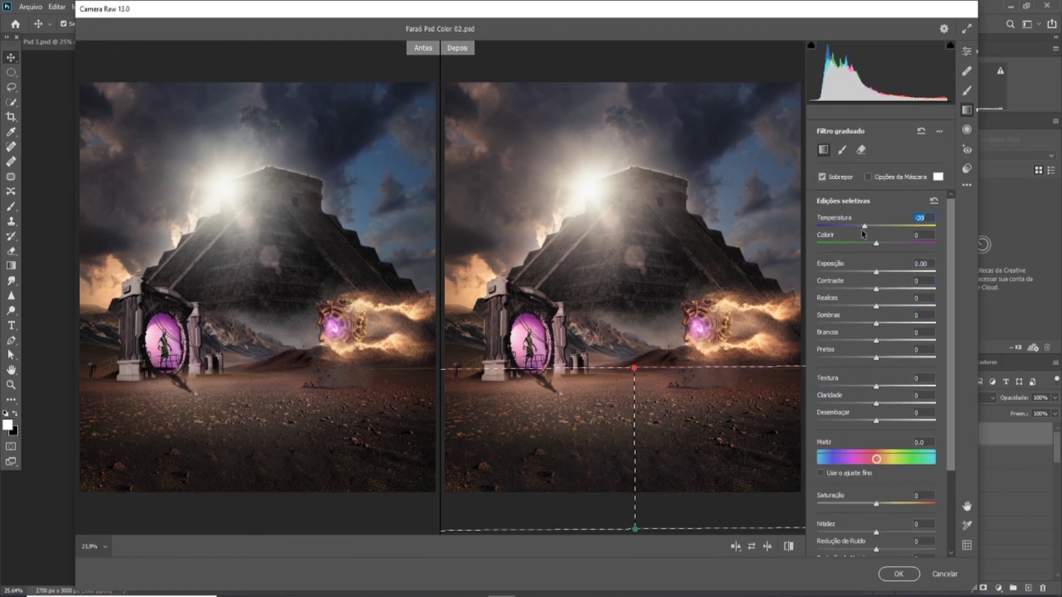
pyautogui.click(898, 573)
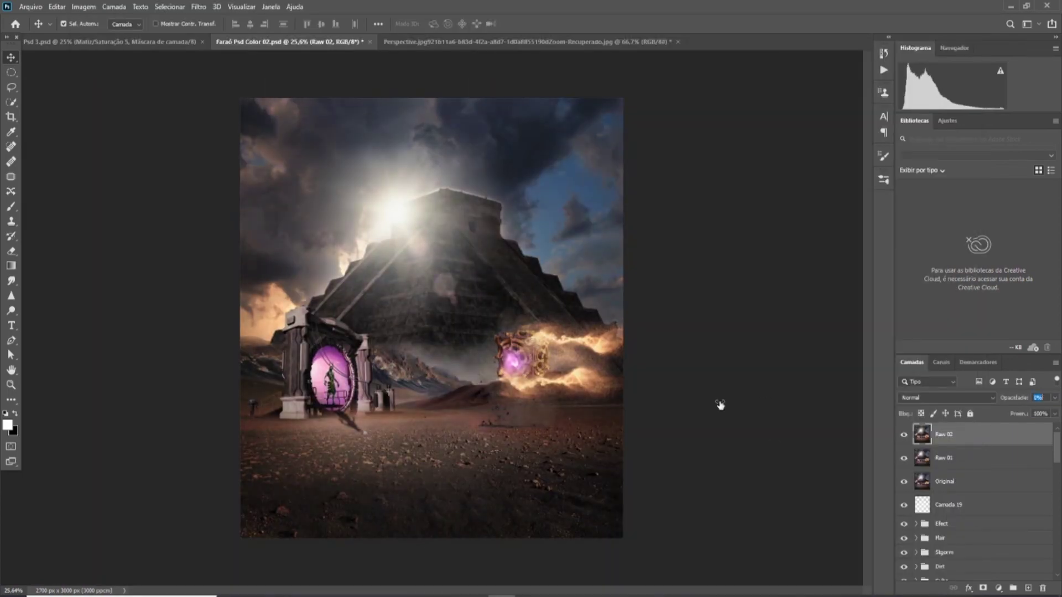
pyautogui.click(1042, 398)
pyautogui.write('45')
# - Apply Color Efex Pro Tonal Contrast from the Nik Collection as a new layer
pyautogui.click(199, 6)
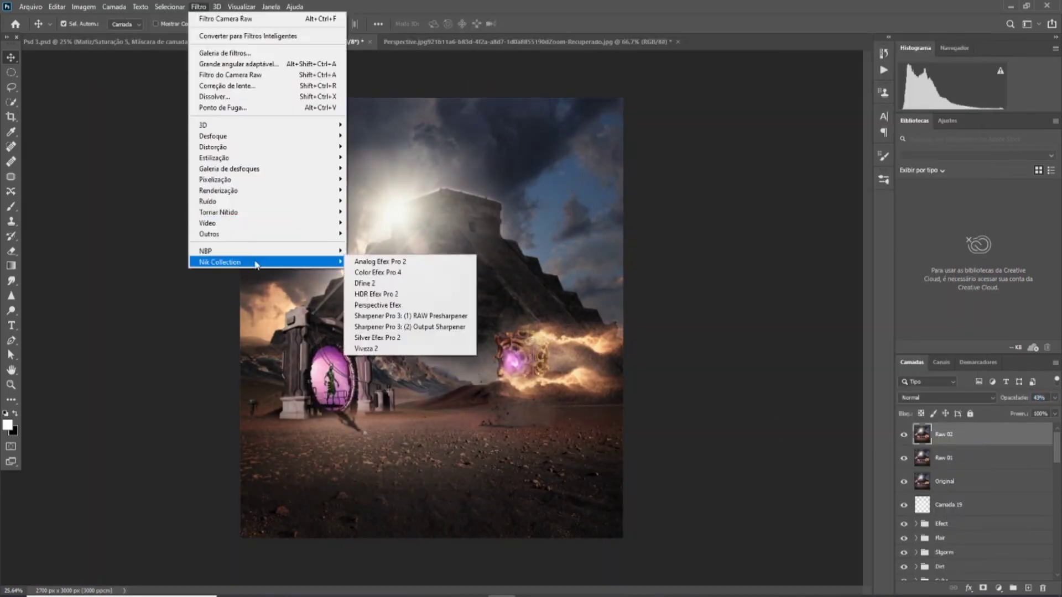
pyautogui.click(391, 266)
pyautogui.click(1020, 398)
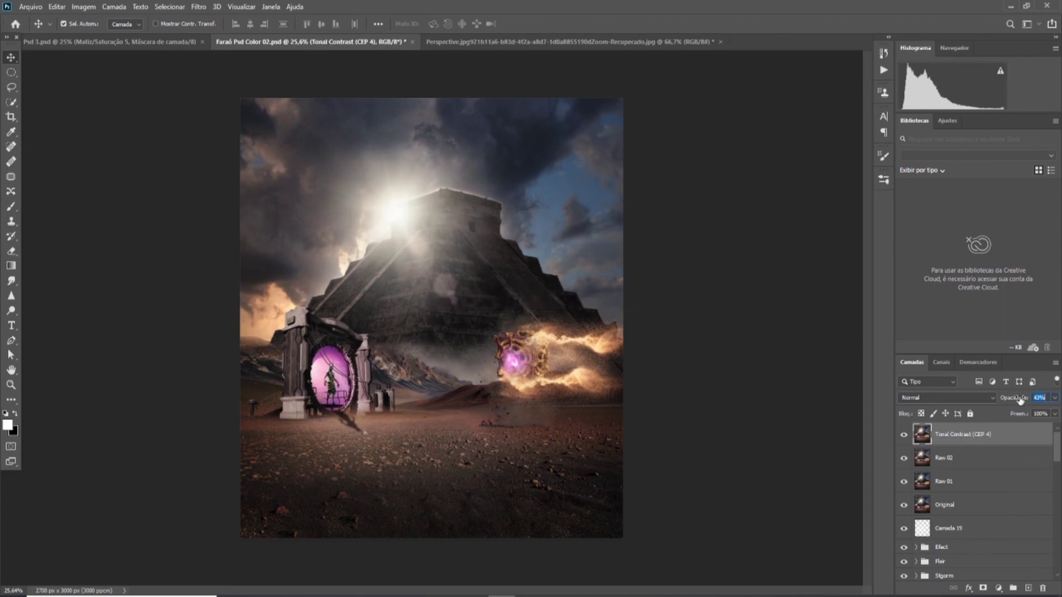
# - Play the Green and Teal grading action, then apply Unsharp Mask and Smart Sharpen
pyautogui.click(802, 100)
pyautogui.click(804, 180)
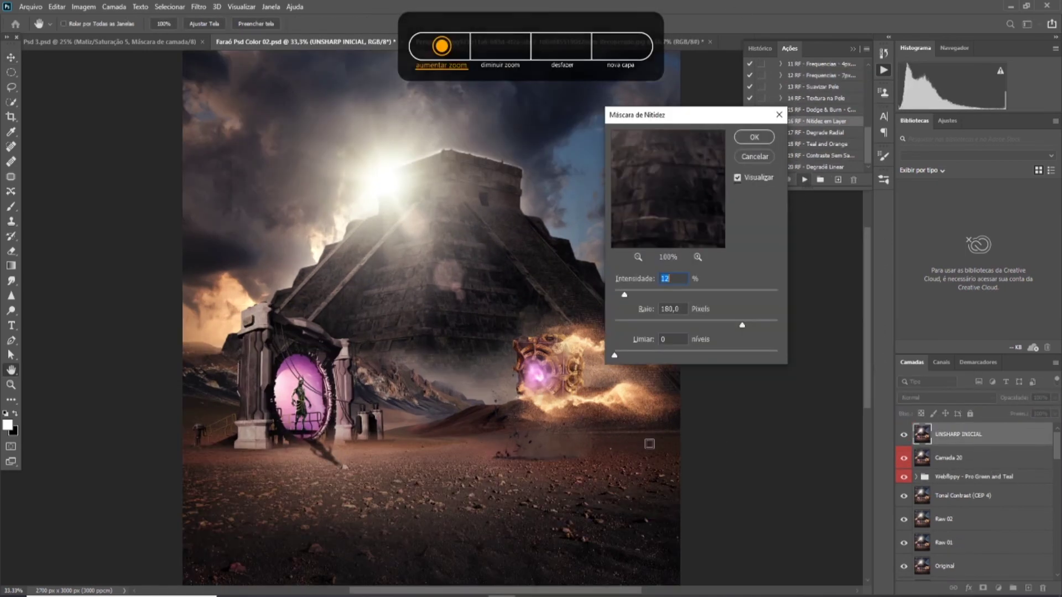
pyautogui.click(742, 136)
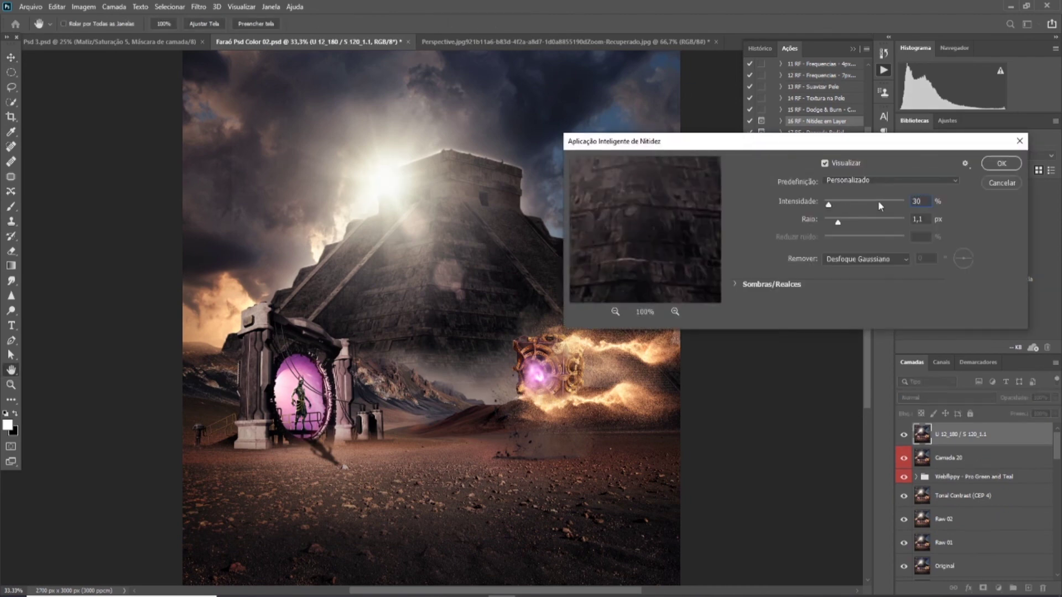
pyautogui.press('Return')
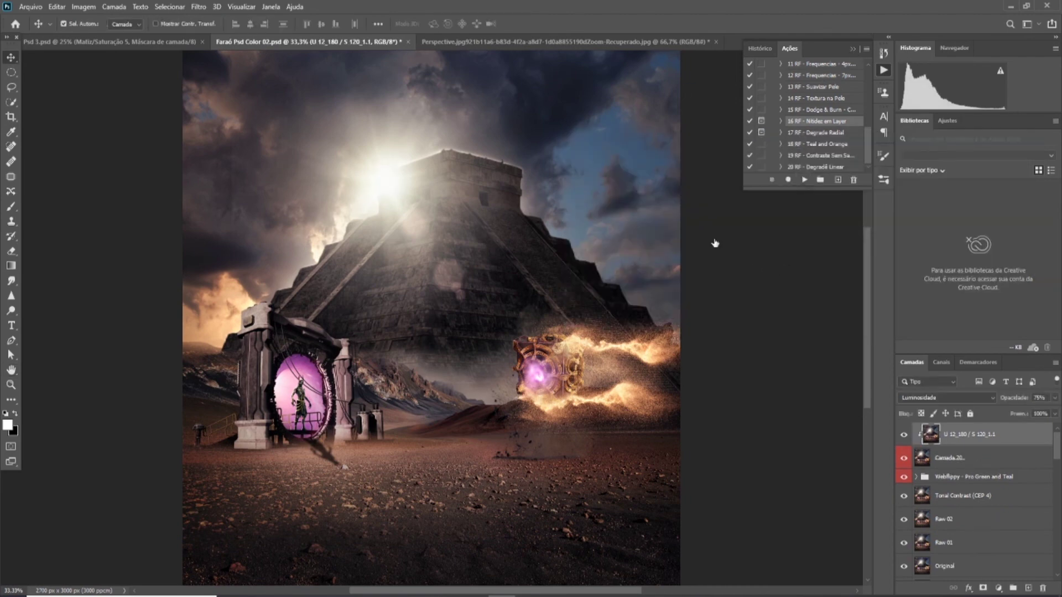